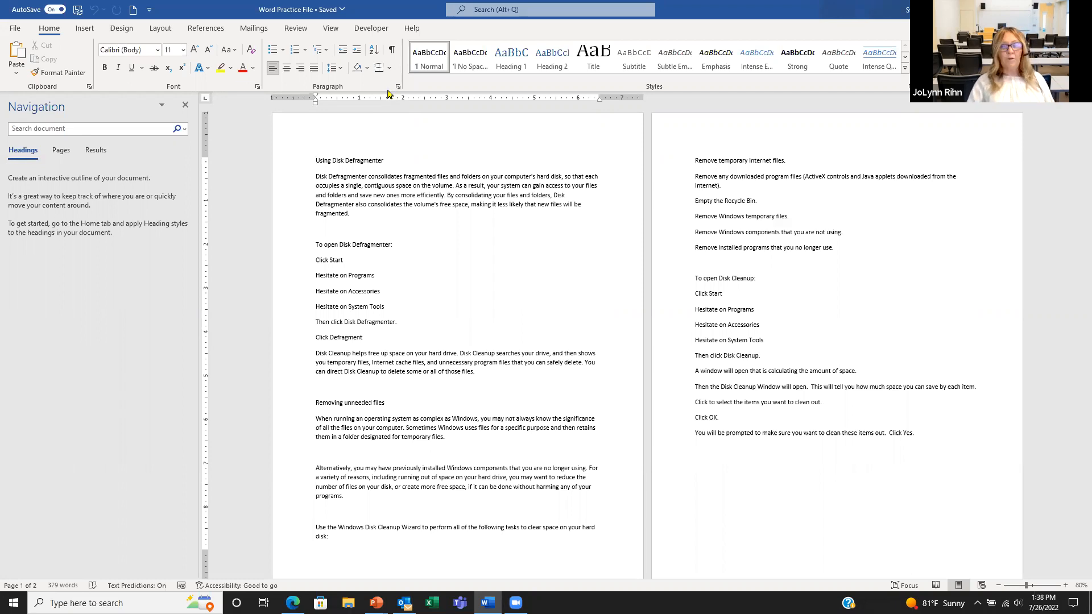
Step: Review the available document view commands and the status bar customization options
{"action": "left_click", "coordinate": [331, 30]}
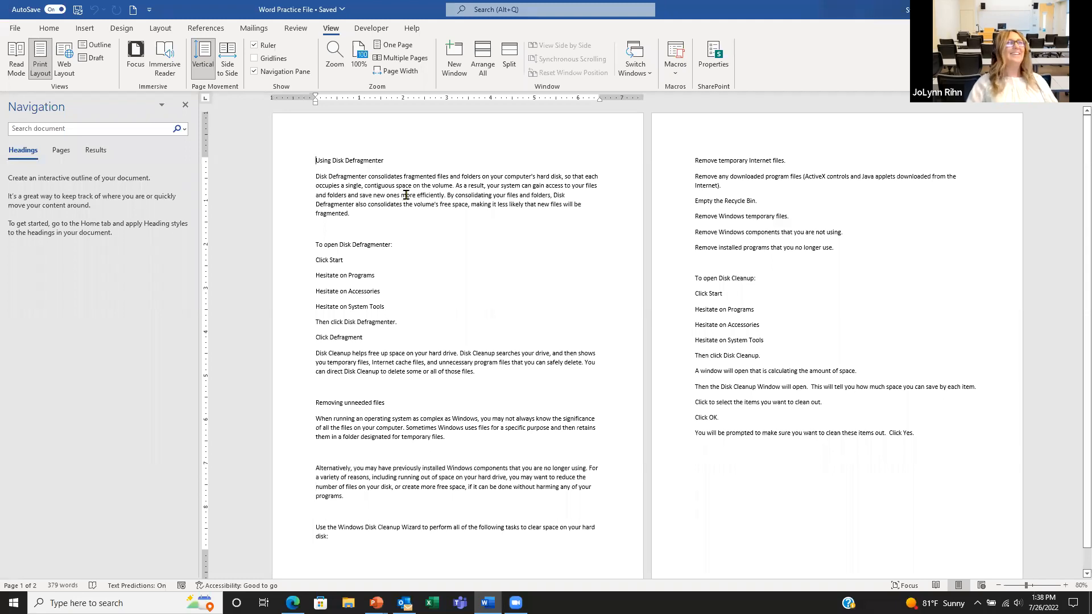
{"action": "left_click", "coordinate": [49, 27]}
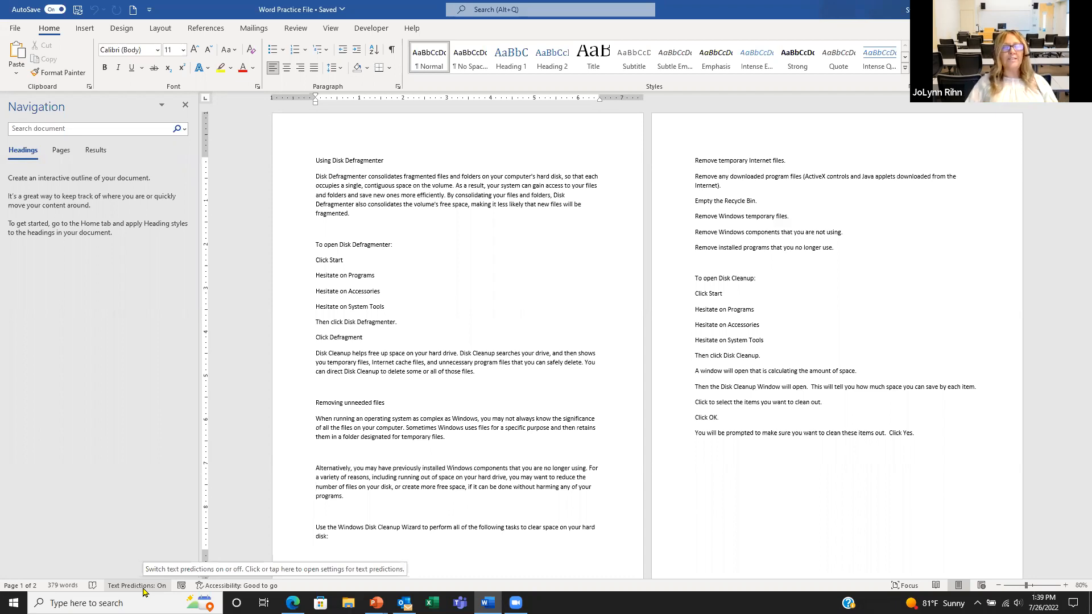
{"action": "right_click", "coordinate": [314, 588]}
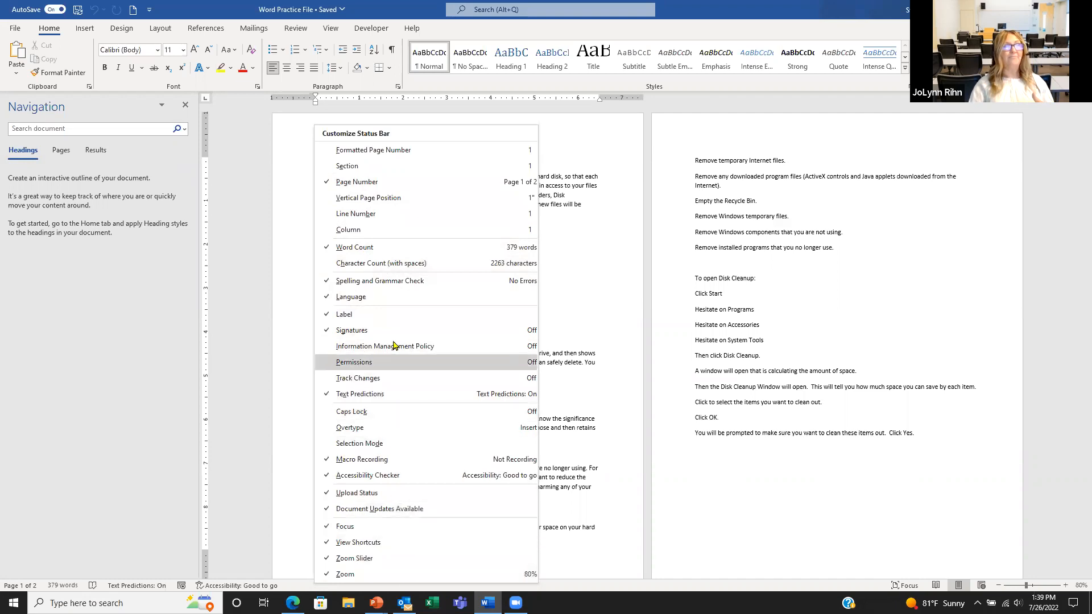
{"action": "left_click", "coordinate": [654, 589]}
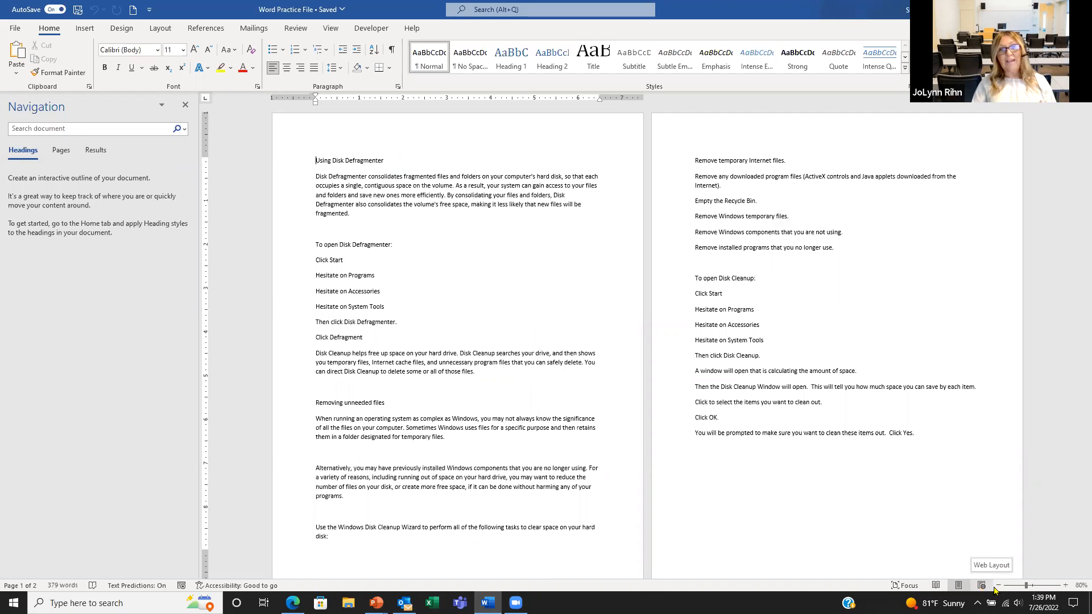
Step: Zoom the document to 100%
{"action": "left_click", "coordinate": [1034, 586]}
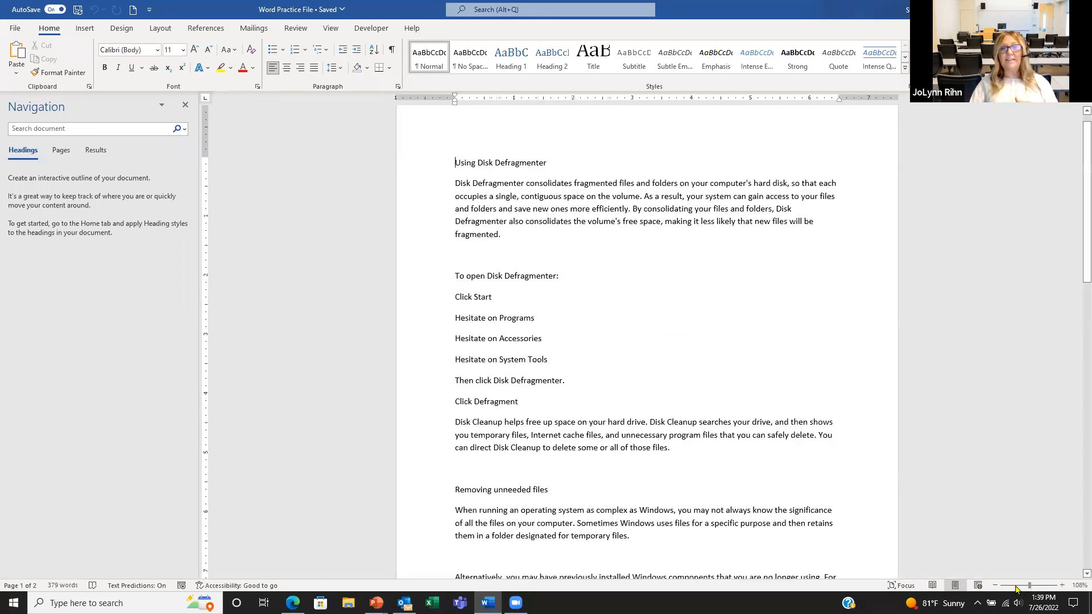
{"action": "left_click", "coordinate": [995, 586]}
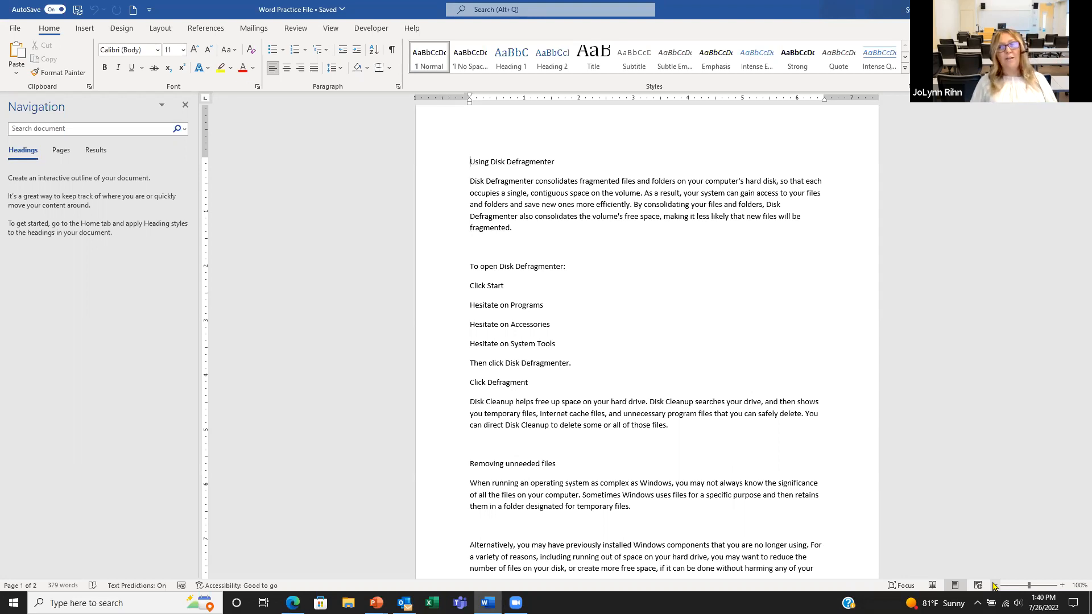
Step: Browse the gallery of templates offered for creating a new document
{"action": "left_click", "coordinate": [12, 29]}
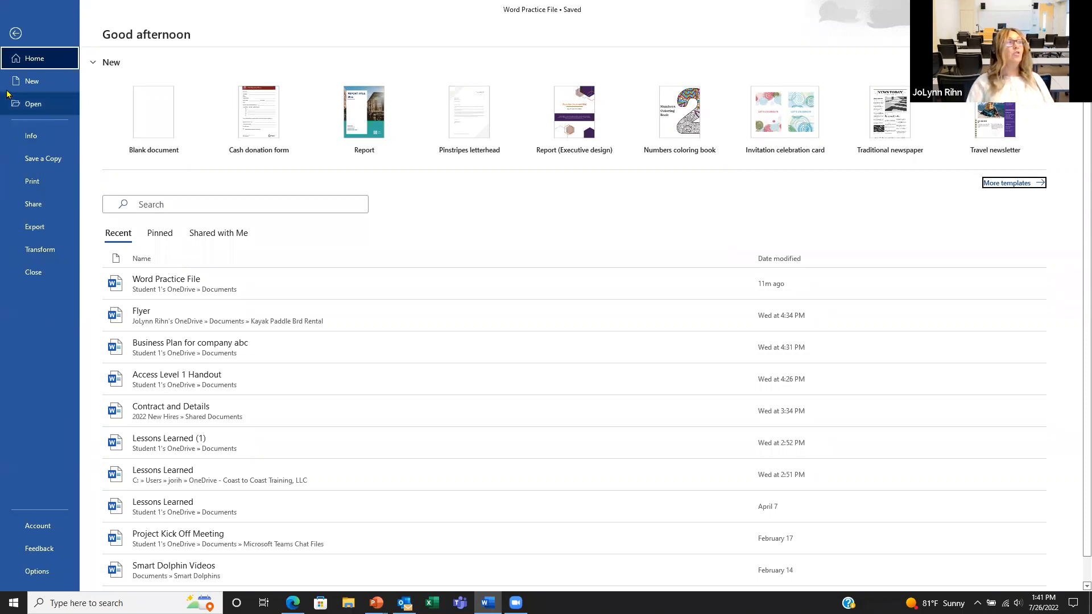
{"action": "left_click", "coordinate": [37, 88]}
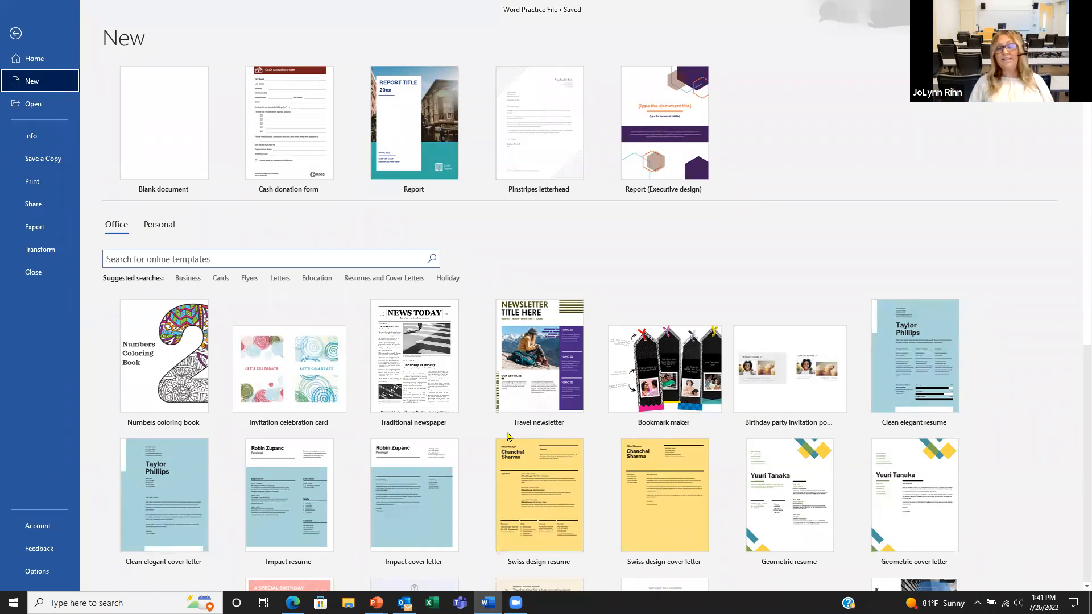
{"action": "scroll", "coordinate": [508, 436], "scroll_direction": "down", "scroll_amount": 6}
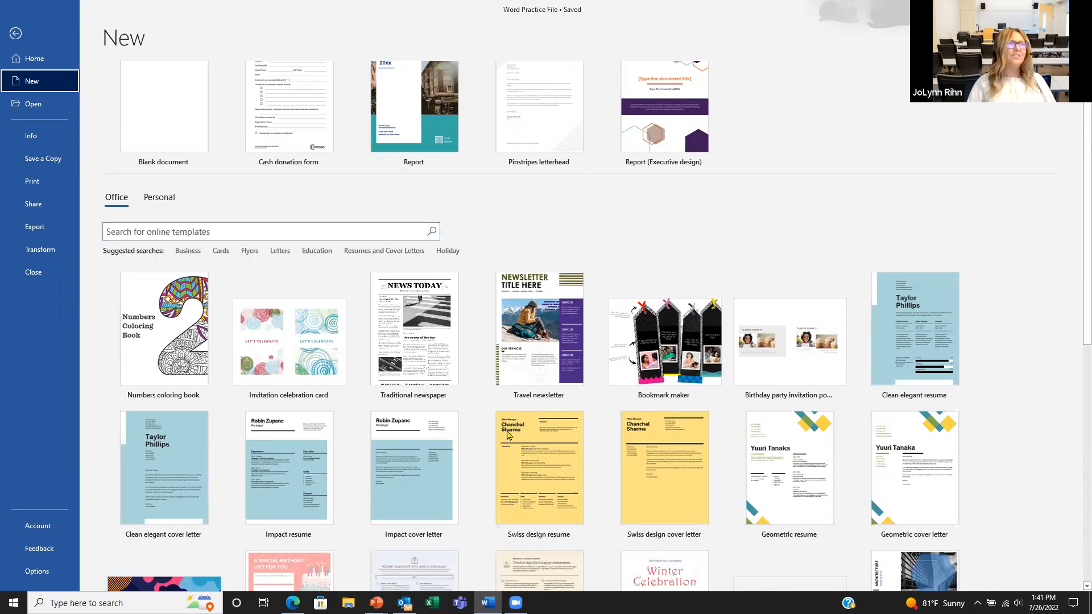
{"action": "scroll", "coordinate": [508, 437], "scroll_direction": "down", "scroll_amount": 2}
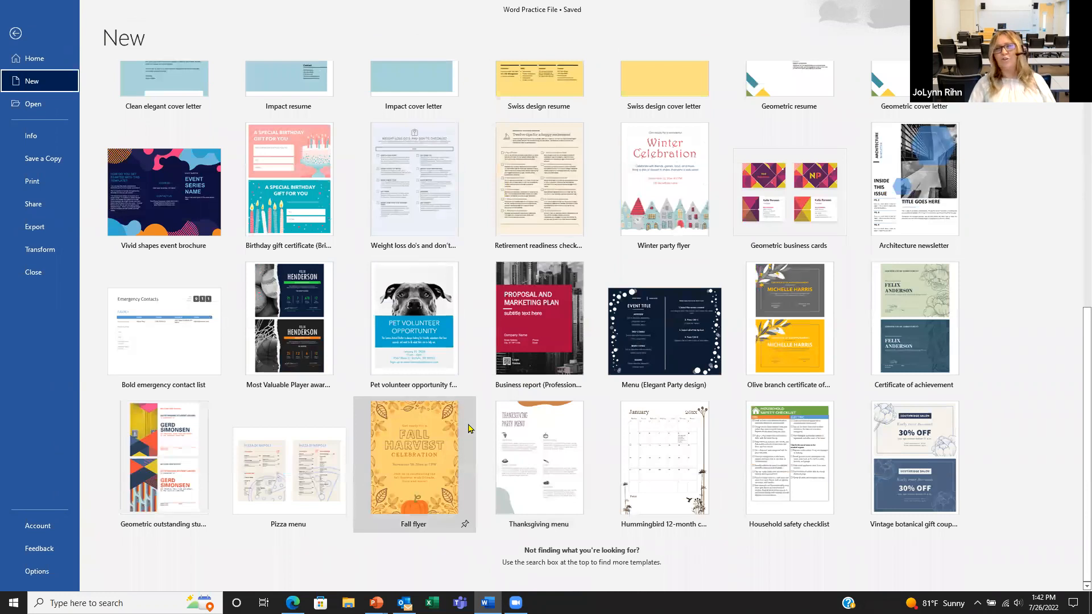
{"action": "scroll", "coordinate": [469, 428], "scroll_direction": "up", "scroll_amount": 6}
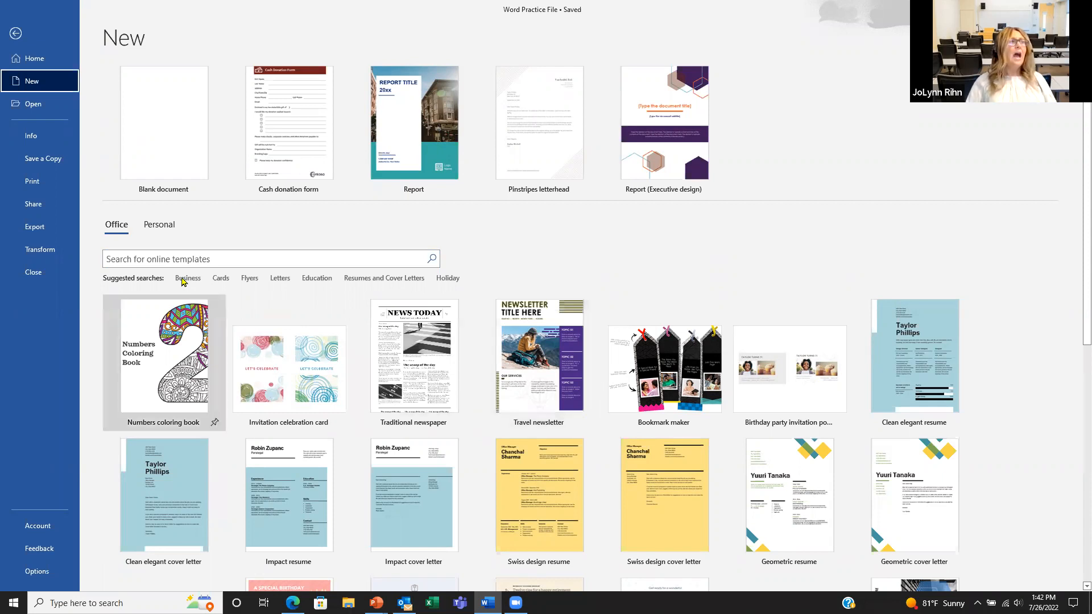
Step: Search the online templates for "sales letter" and return to the practice document
{"action": "left_click", "coordinate": [143, 257]}
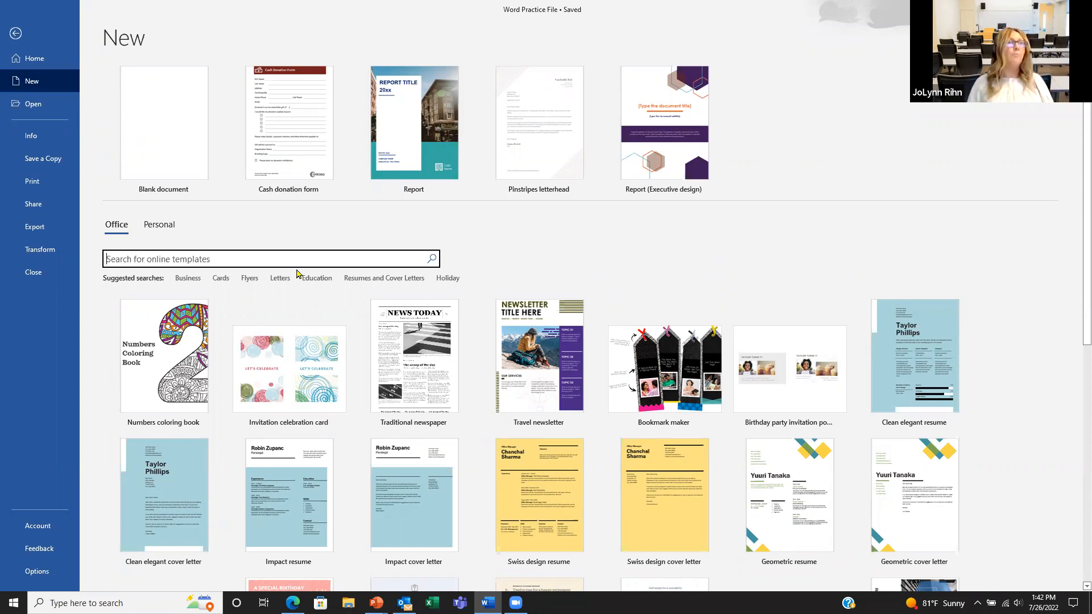
{"action": "type", "text": "s"}
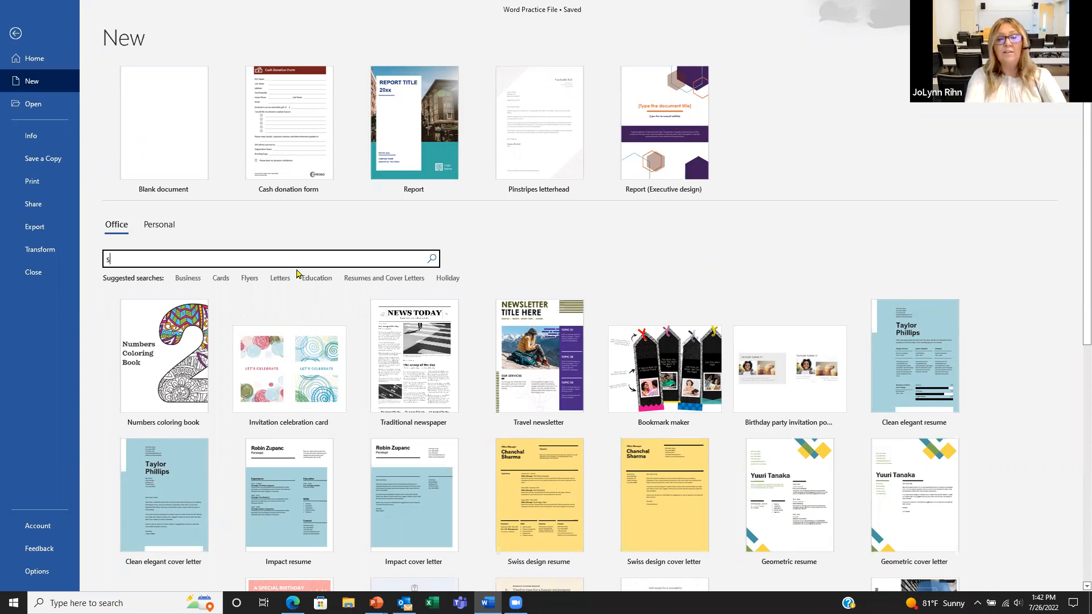
{"action": "type", "text": "ales letter"}
{"action": "key", "text": "Return"}
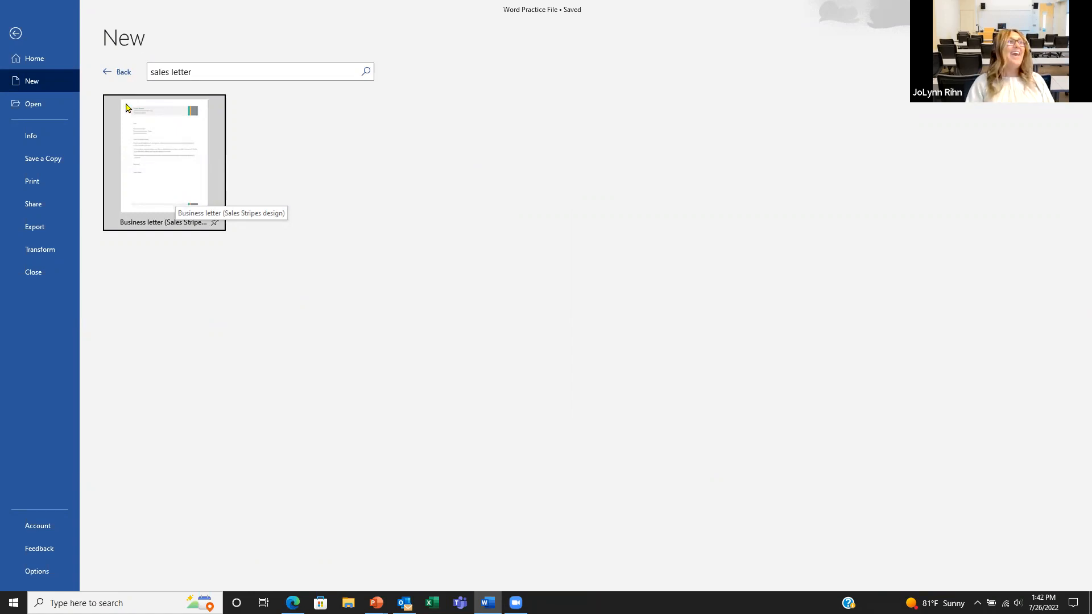
{"action": "left_click", "coordinate": [110, 72]}
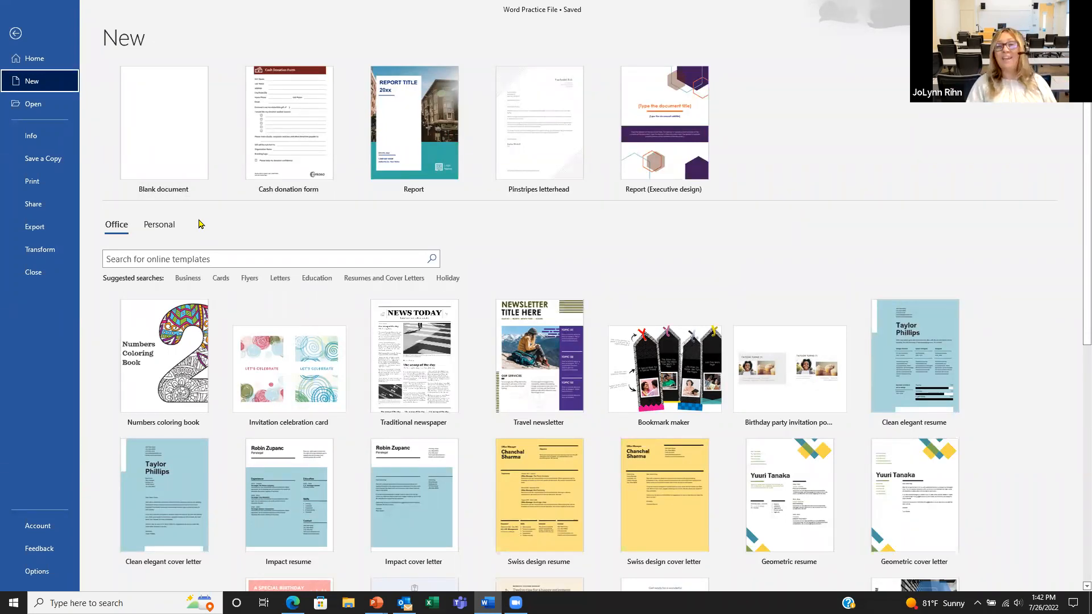
{"action": "left_click", "coordinate": [16, 33]}
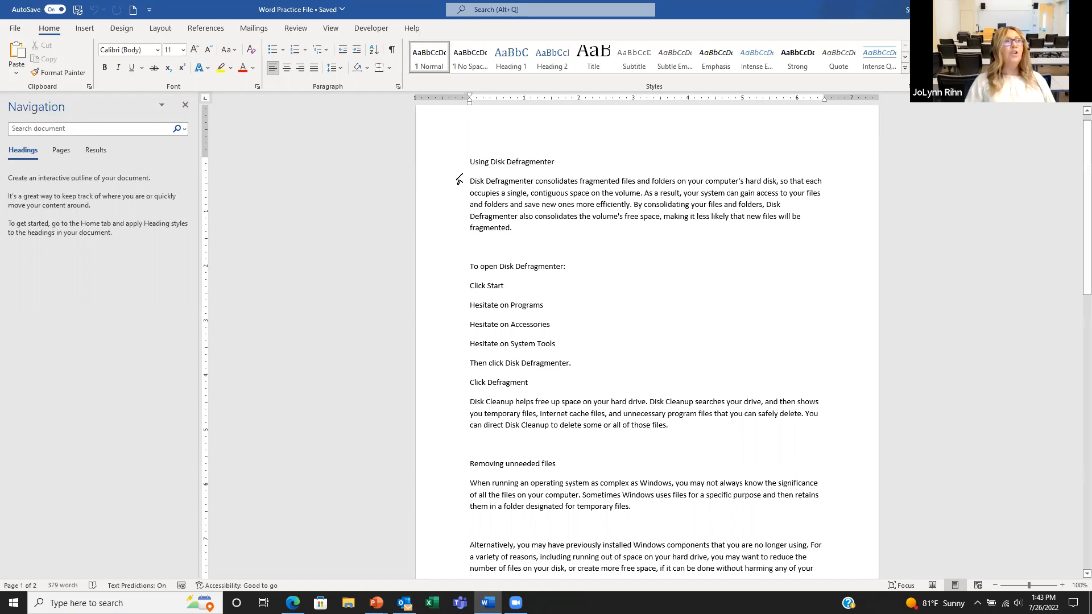
Step: Select the first line and, separately, the second line of the paragraph below "Using Disk Defragmenter"
{"action": "left_click", "coordinate": [458, 187]}
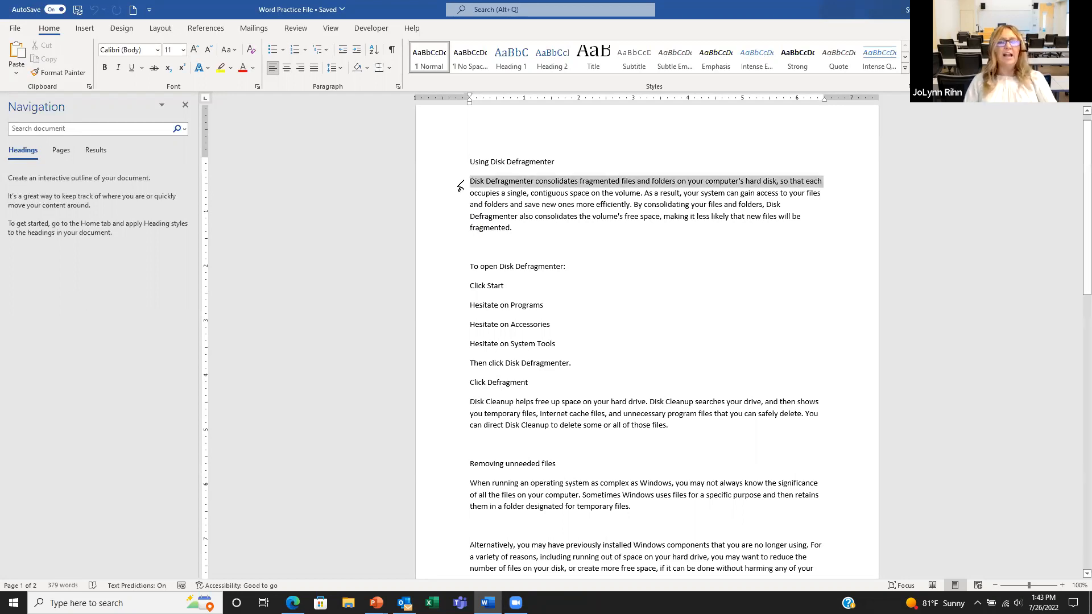
{"action": "left_click", "coordinate": [516, 186]}
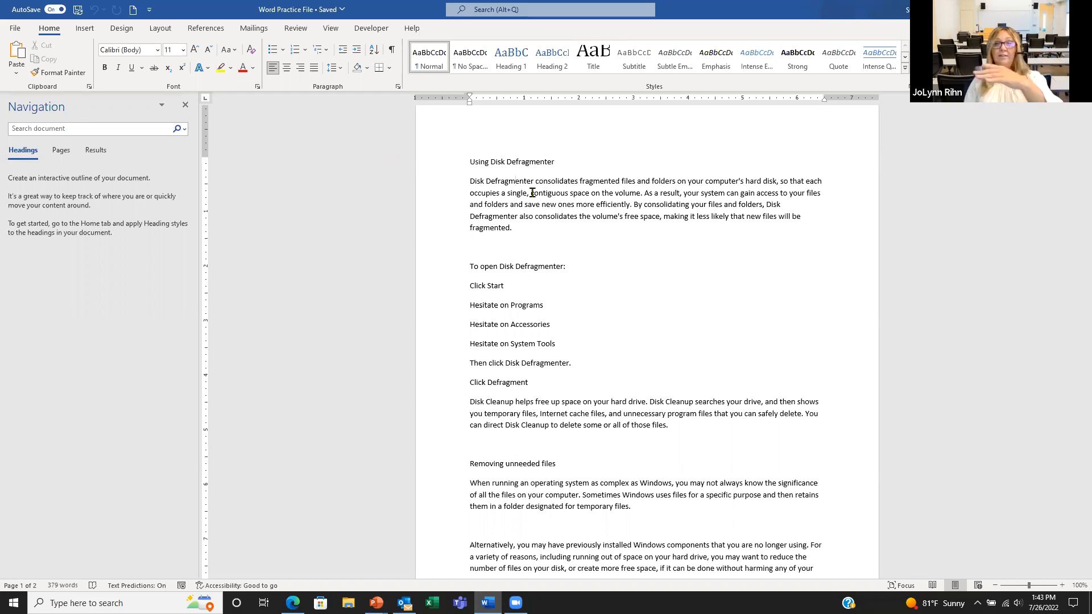
{"action": "left_click", "coordinate": [455, 187]}
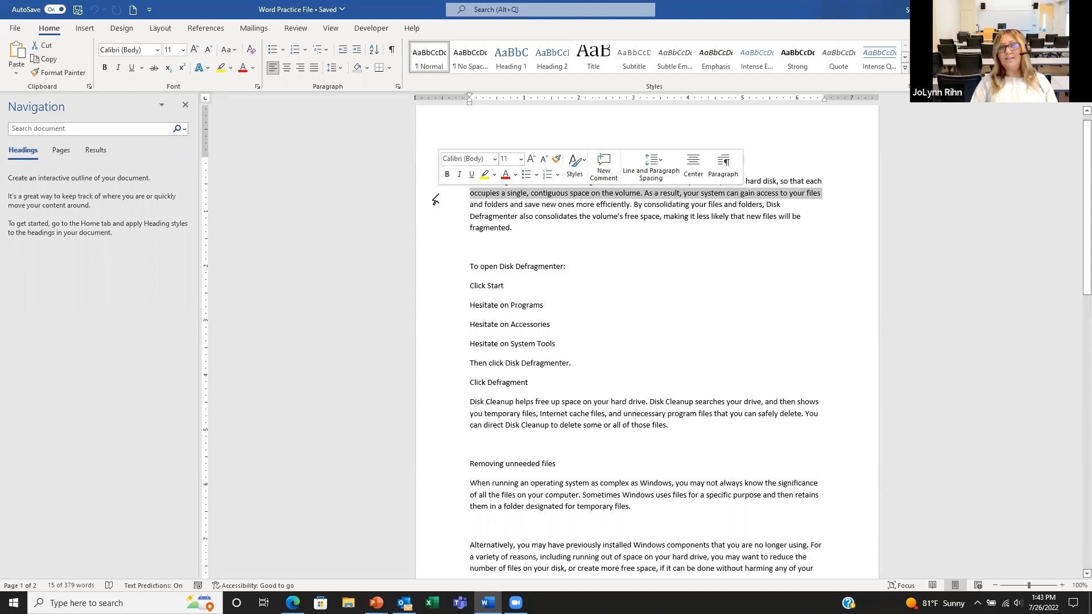
Step: Select the whole paragraph below "Using Disk Defragmenter", extend the selection to the entire document, and clear it
{"action": "double_click", "coordinate": [435, 199]}
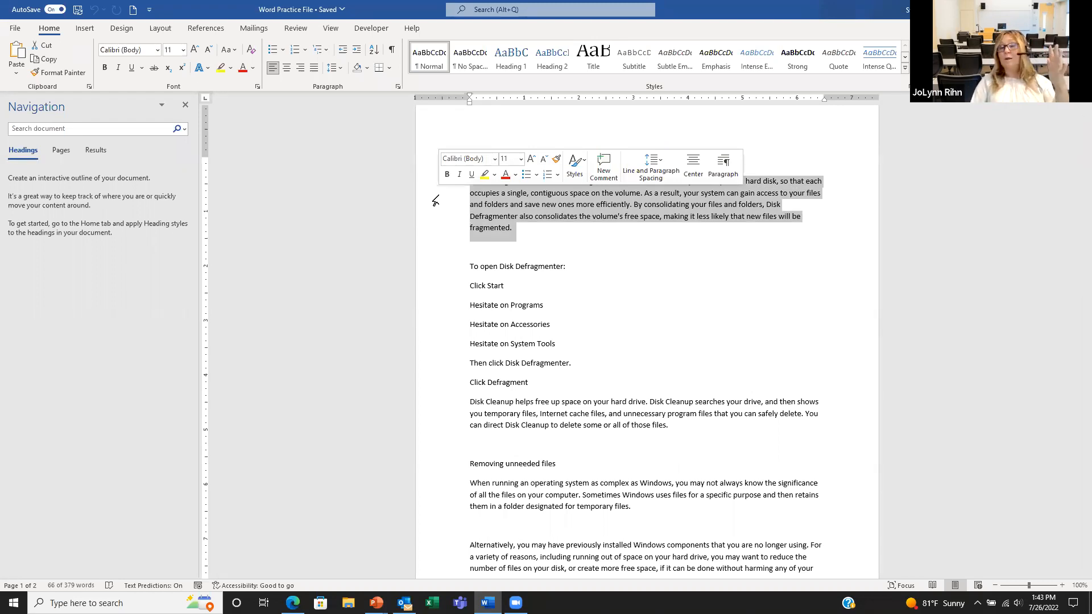
{"action": "triple_click", "coordinate": [435, 200]}
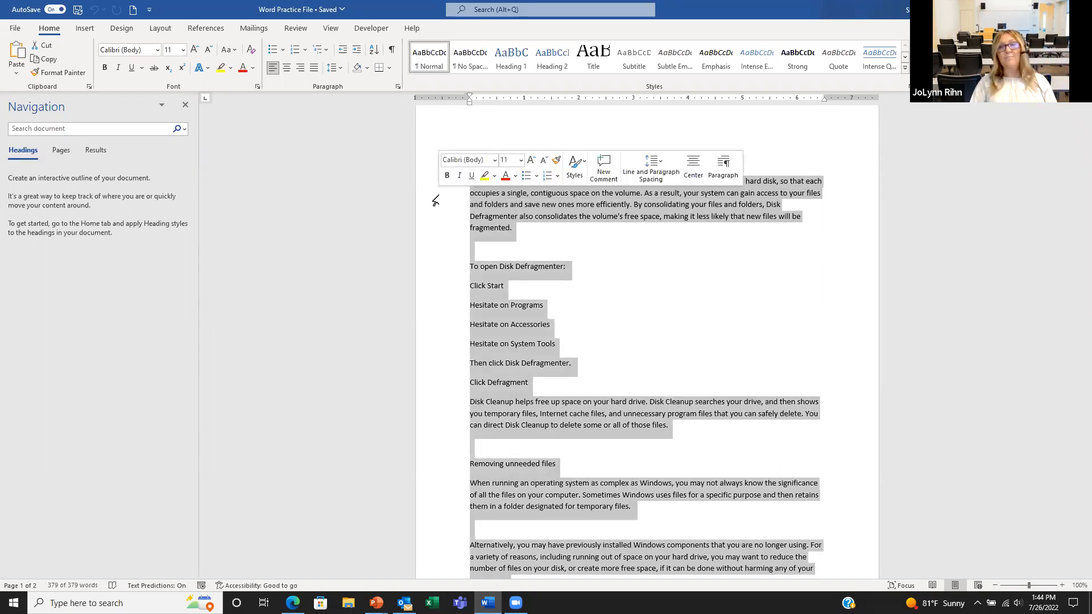
{"action": "left_click", "coordinate": [531, 198]}
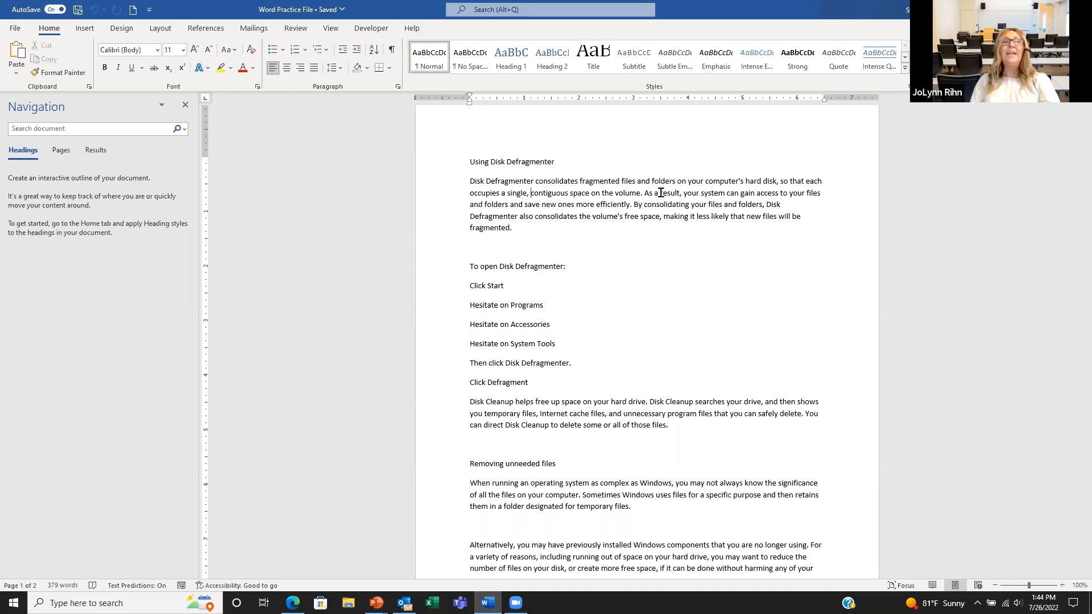
Step: Select the sentence starting "As a result" and, separately, all lines of its paragraph, clearing each selection
{"action": "left_click", "coordinate": [670, 193], "text": "ctrl"}
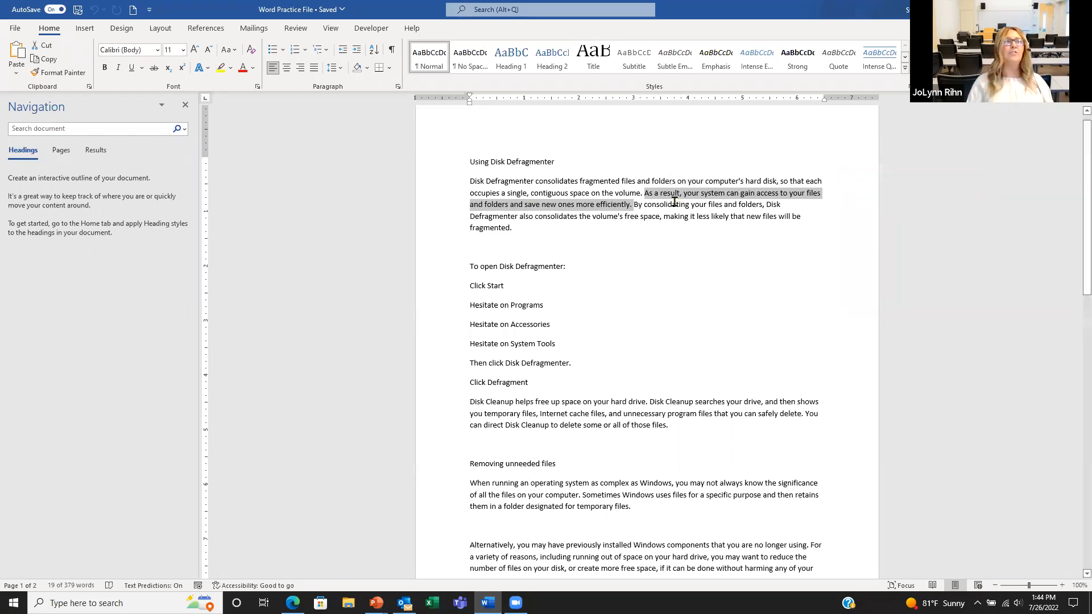
{"action": "left_click", "coordinate": [678, 201]}
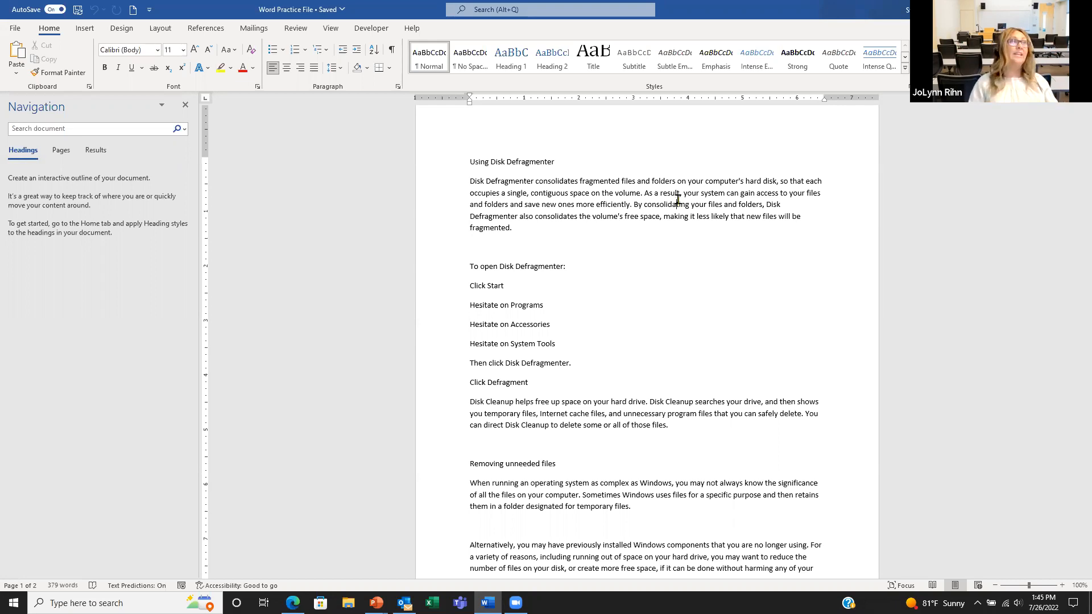
{"action": "left_click", "coordinate": [334, 33]}
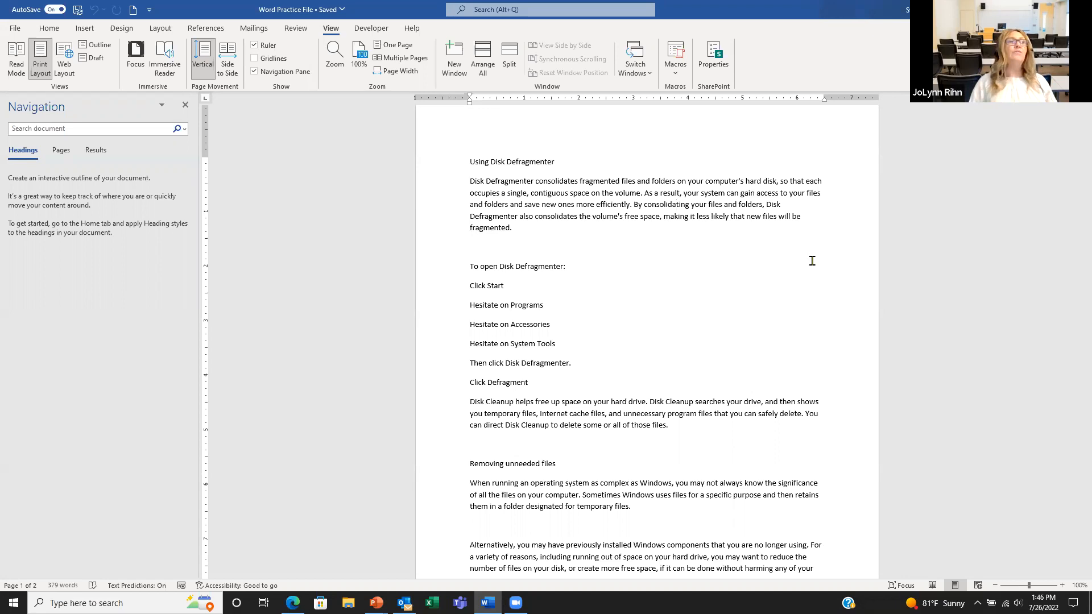
{"action": "left_click_drag", "start_coordinate": [450, 190], "coordinate": [456, 233]}
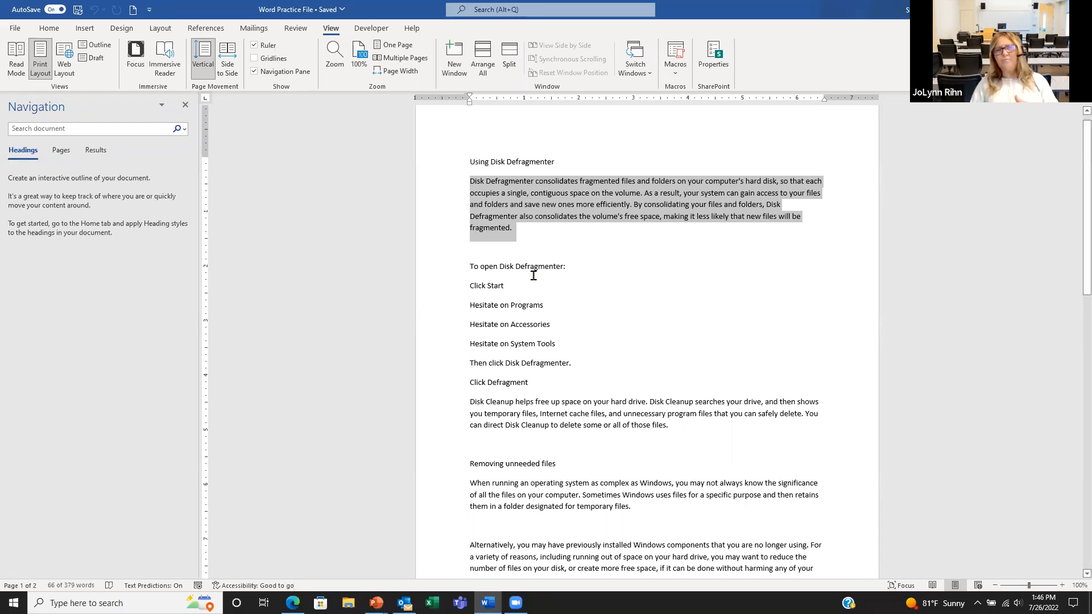
{"action": "left_click", "coordinate": [491, 254]}
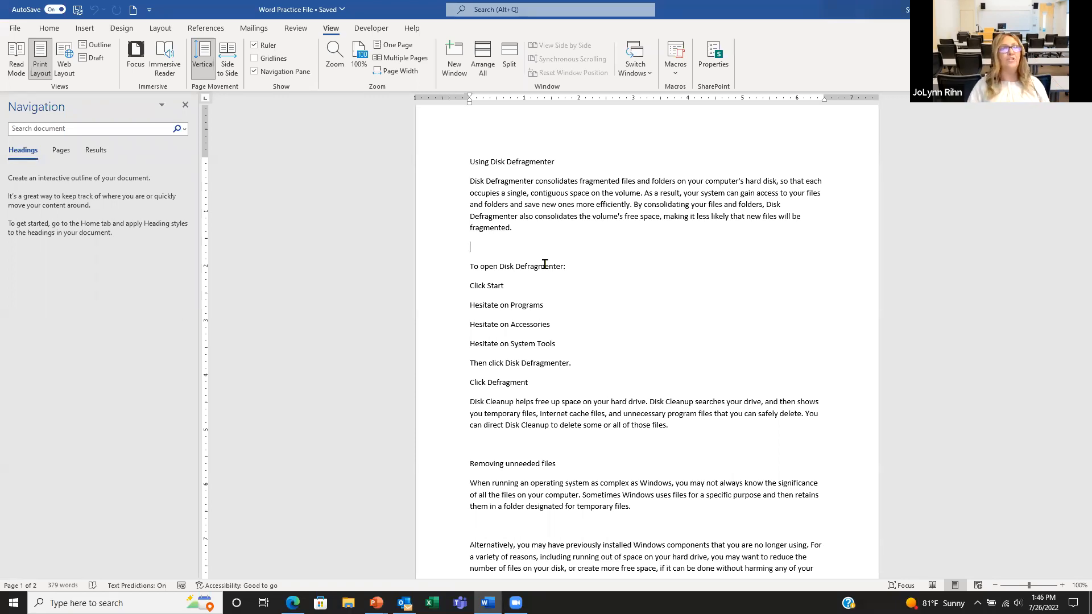
Step: Select the line "To open Disk Defragmenter:" and, separately, the line "Click Start"
{"action": "left_click", "coordinate": [453, 270]}
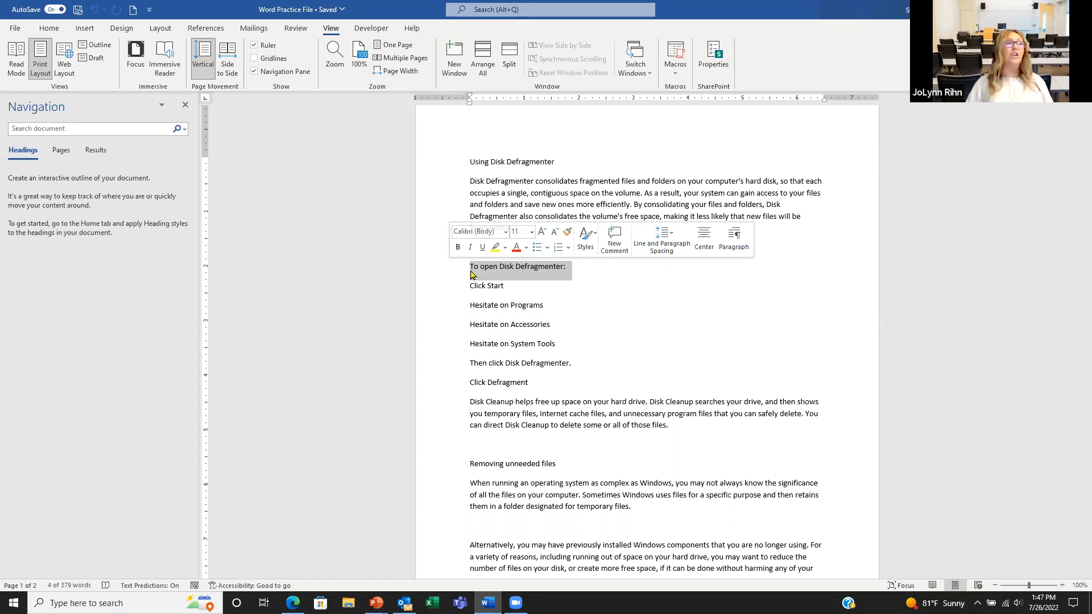
{"action": "left_click", "coordinate": [542, 279]}
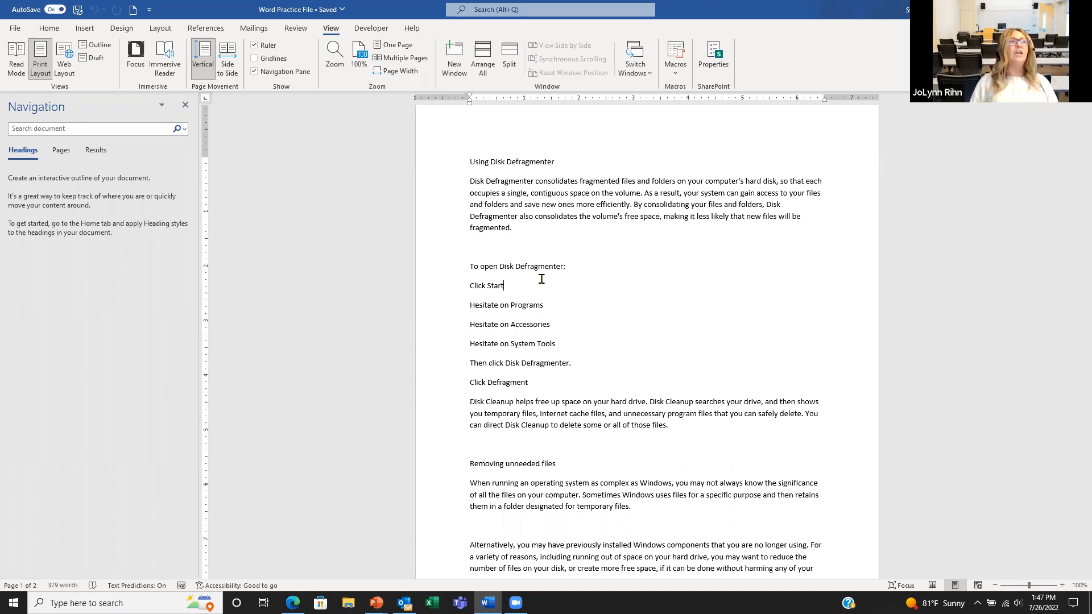
{"action": "left_click", "coordinate": [450, 293]}
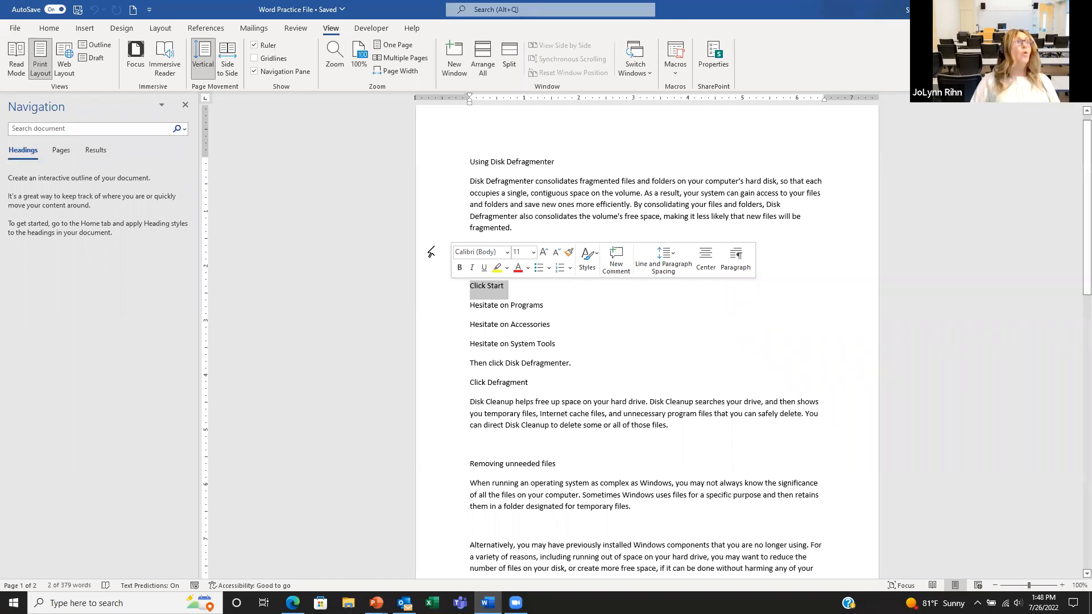
Step: Show paragraph marks and other hidden formatting symbols in the document
{"action": "left_click", "coordinate": [49, 28]}
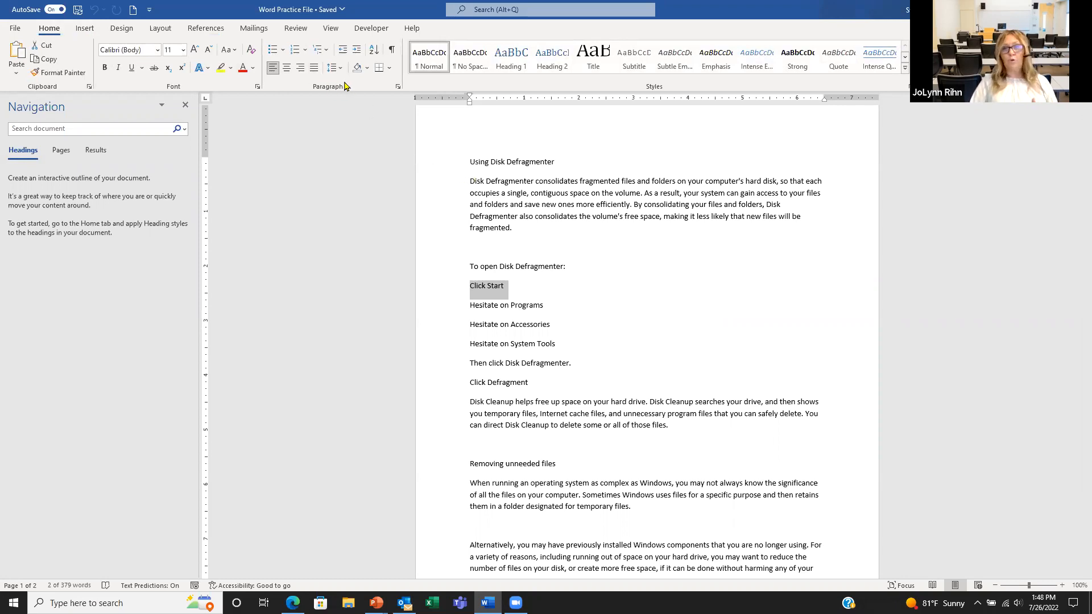
{"action": "left_click", "coordinate": [393, 51]}
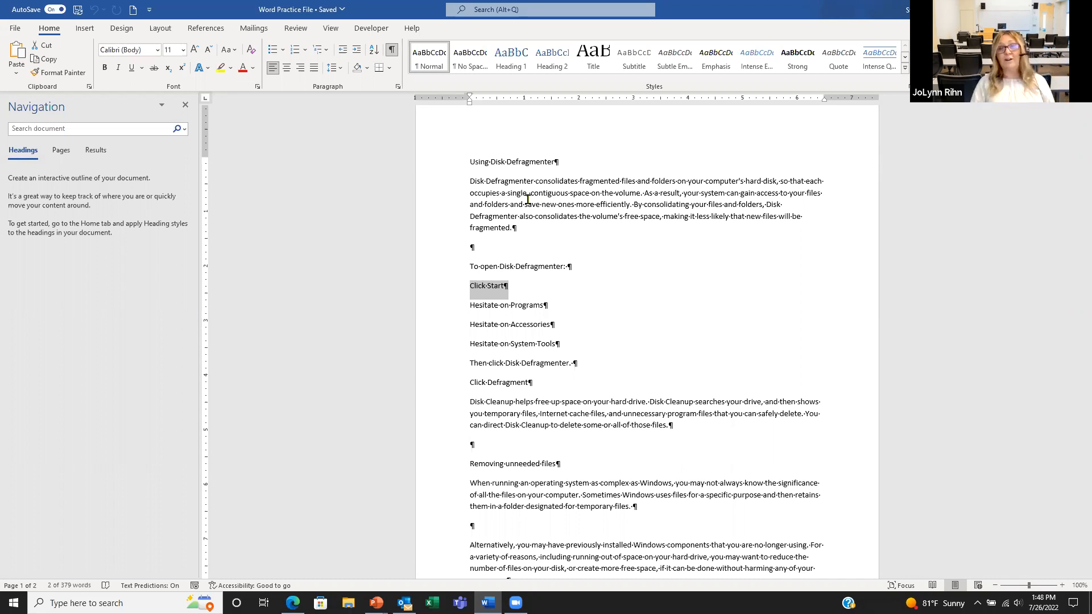
Step: Delete the empty paragraph above "To open Disk Defragmenter:" and undo the deletion
{"action": "left_click", "coordinate": [473, 247]}
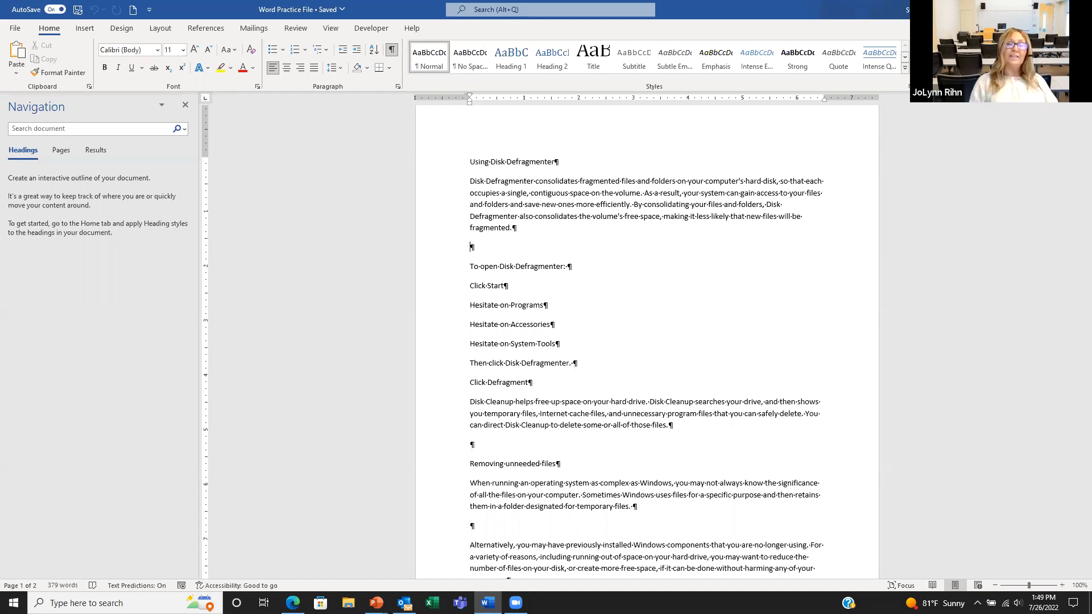
{"action": "key", "text": "BackSpace"}
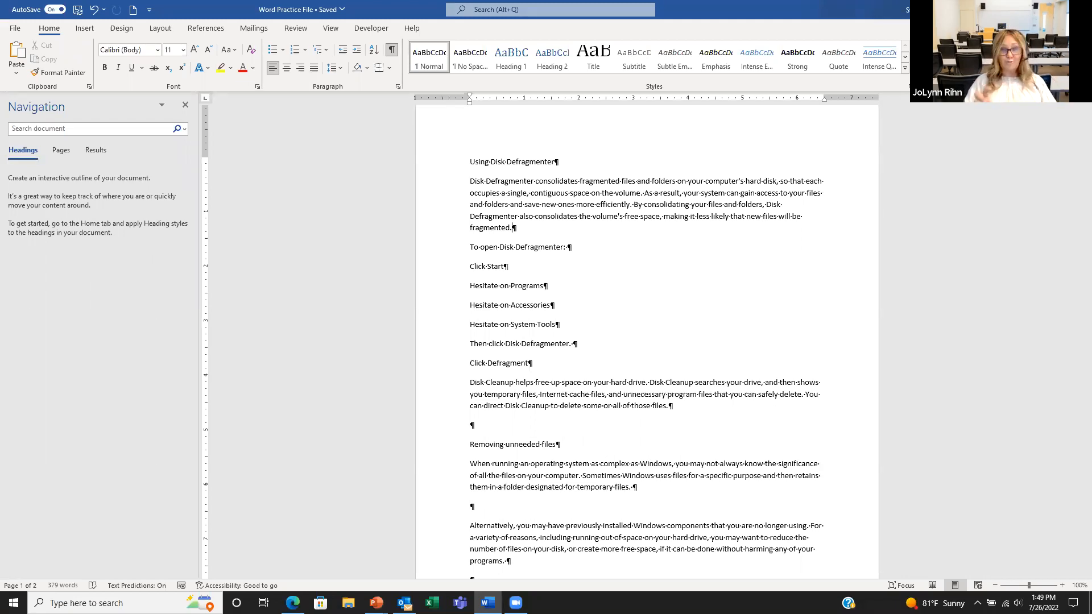
{"action": "key", "text": "ctrl+z"}
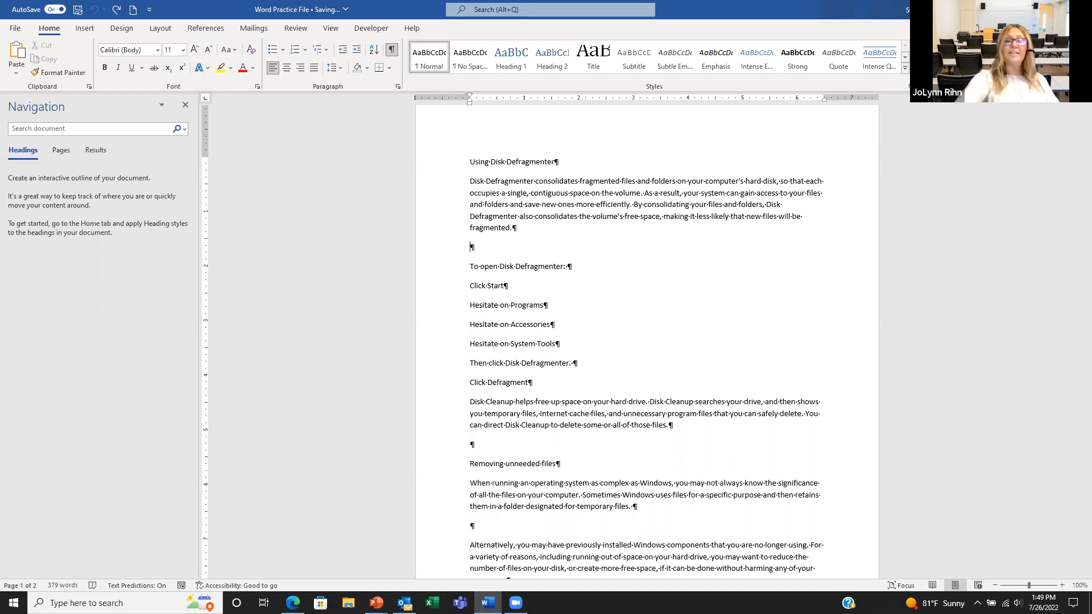
Step: Delete the empty paragraphs above "To open Disk Defragmenter:" and above "Removing unneeded files"
{"action": "key", "text": "BackSpace"}
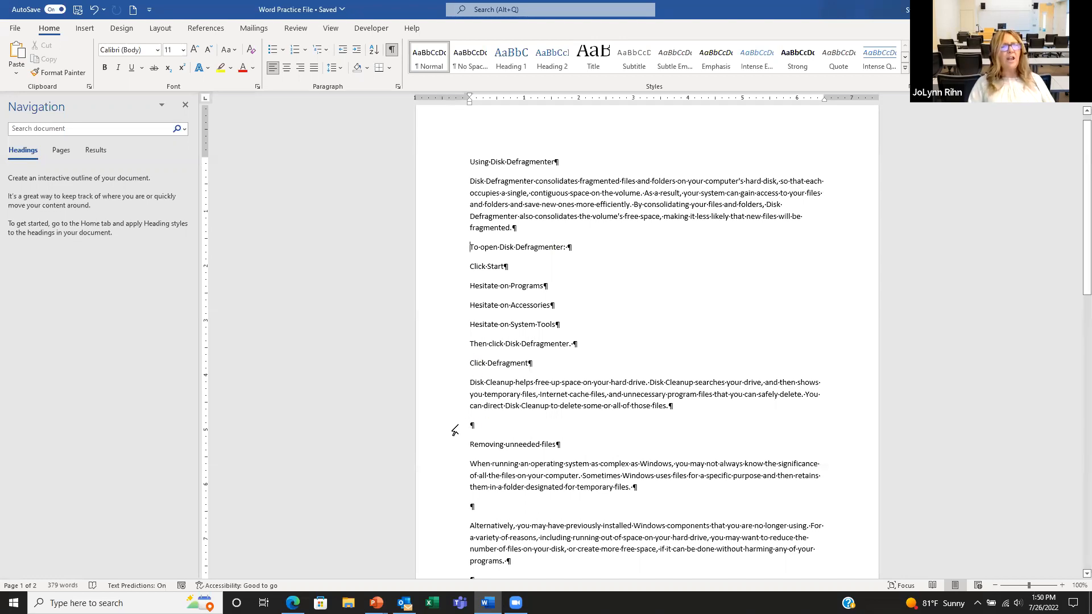
{"action": "scroll", "coordinate": [476, 425], "scroll_direction": "down", "scroll_amount": 6}
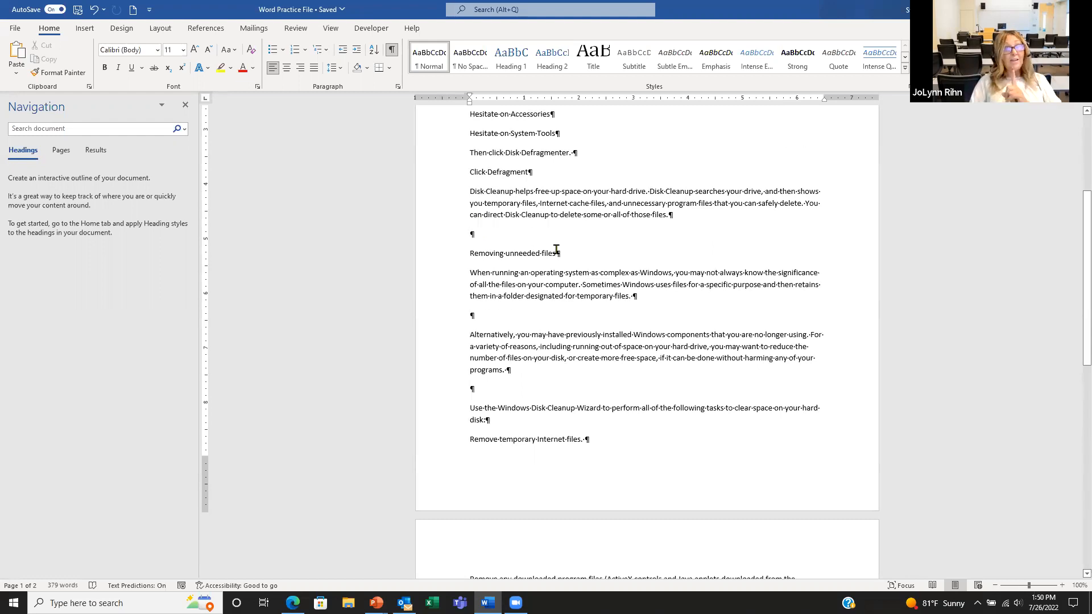
{"action": "left_click", "coordinate": [450, 242]}
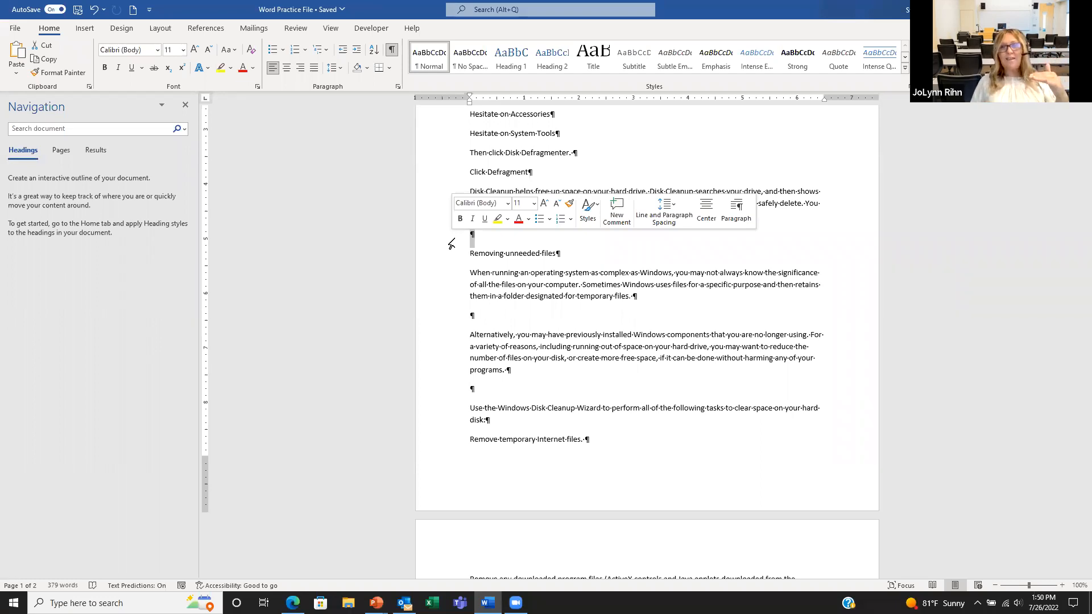
{"action": "key", "text": "Delete"}
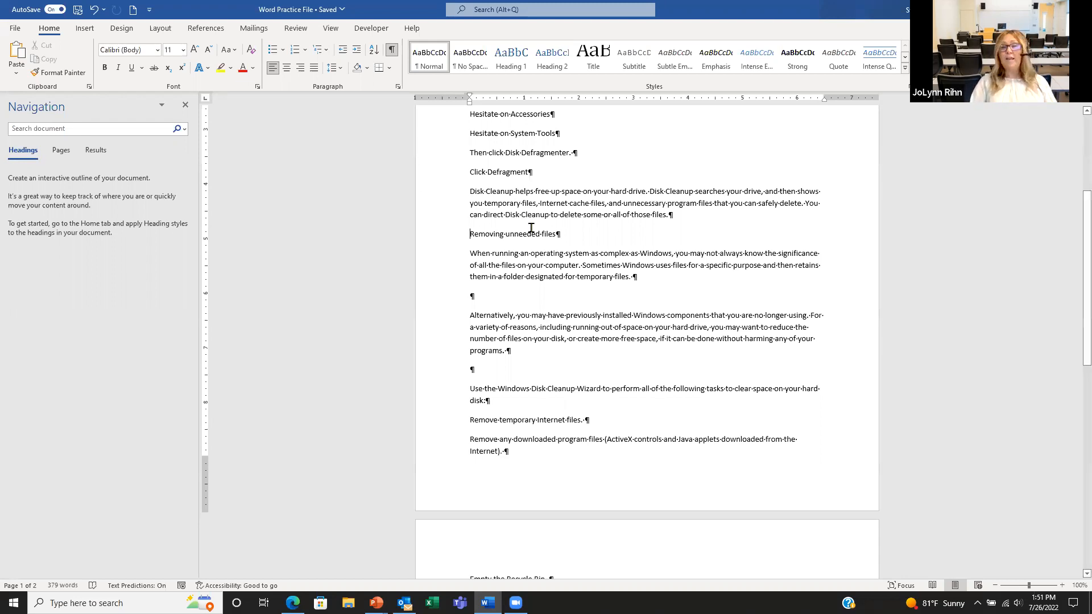
Step: Hide the paragraph marks and delete the empty paragraph above the one starting "Alternatively, you may have"
{"action": "left_click", "coordinate": [391, 52]}
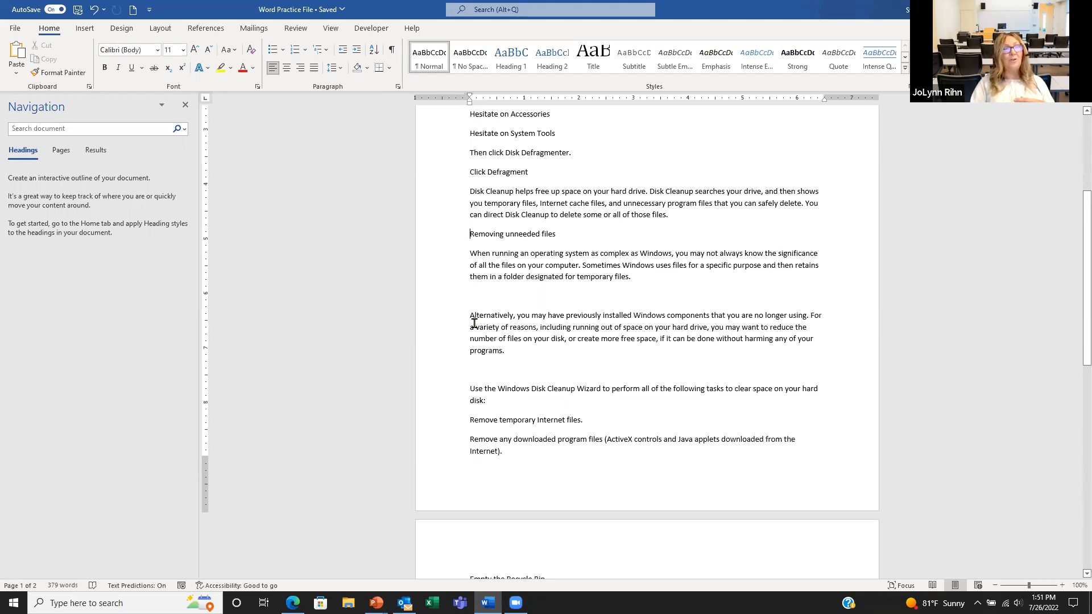
{"action": "left_click", "coordinate": [451, 304]}
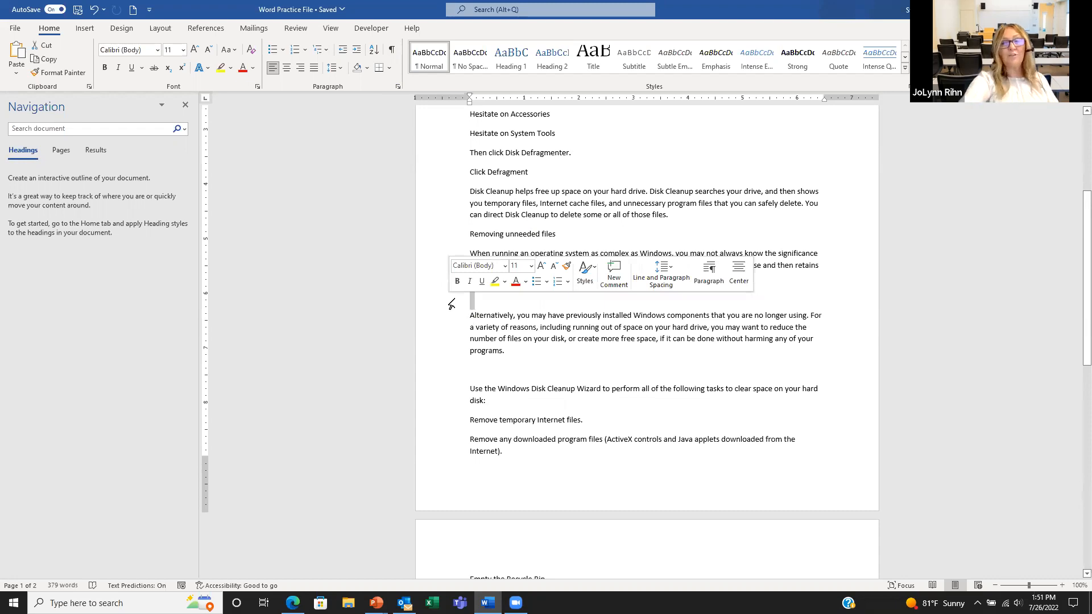
{"action": "key", "text": "Delete"}
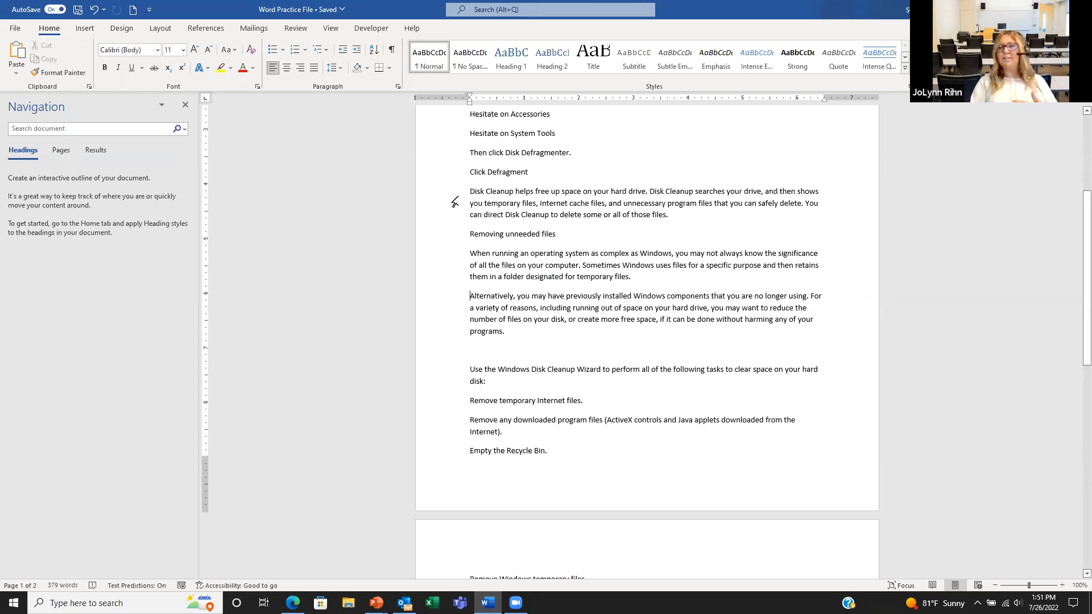
Step: Select the text from "Disk Cleanup helps free up space" through the paragraph starting "Alternatively", and clear the selection
{"action": "left_click_drag", "start_coordinate": [470, 193], "coordinate": [532, 337]}
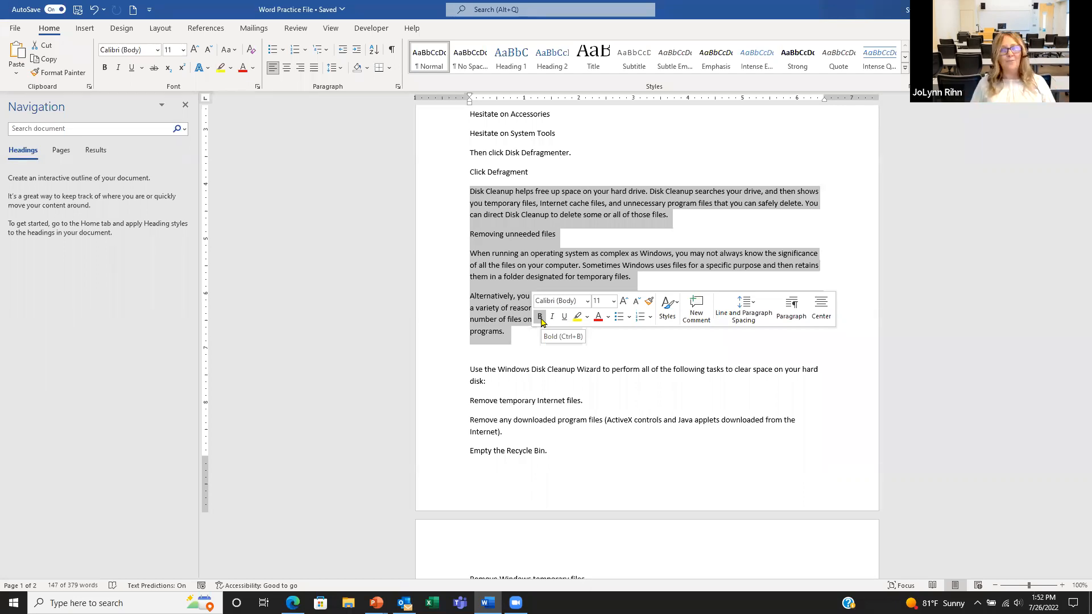
{"action": "left_click", "coordinate": [510, 269]}
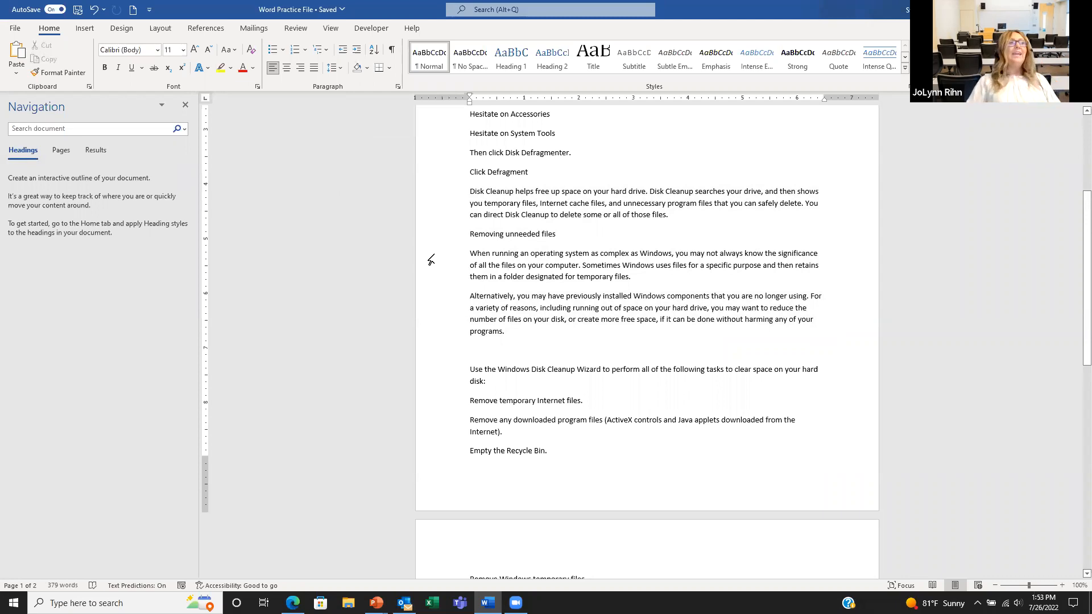
{"action": "left_click", "coordinate": [472, 173]}
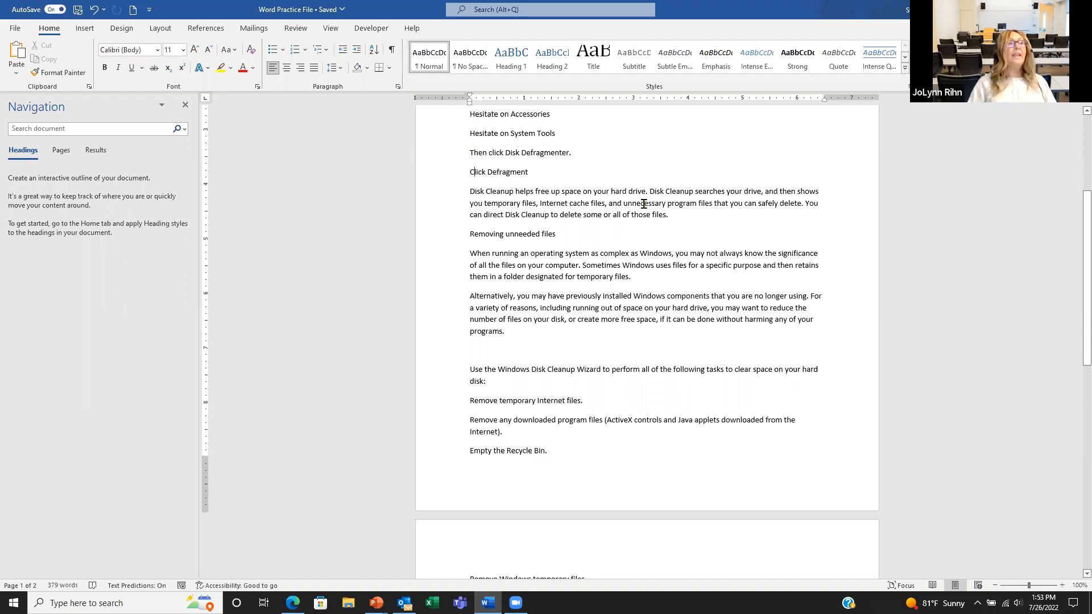
Step: Select the paragraph starting "Disk Cleanup helps" together with the line "Removing unneeded files", and clear the selection
{"action": "left_click", "coordinate": [471, 195]}
{"action": "triple_click", "coordinate": [560, 204]}
{"action": "left_click_drag", "start_coordinate": [559, 204], "coordinate": [585, 230]}
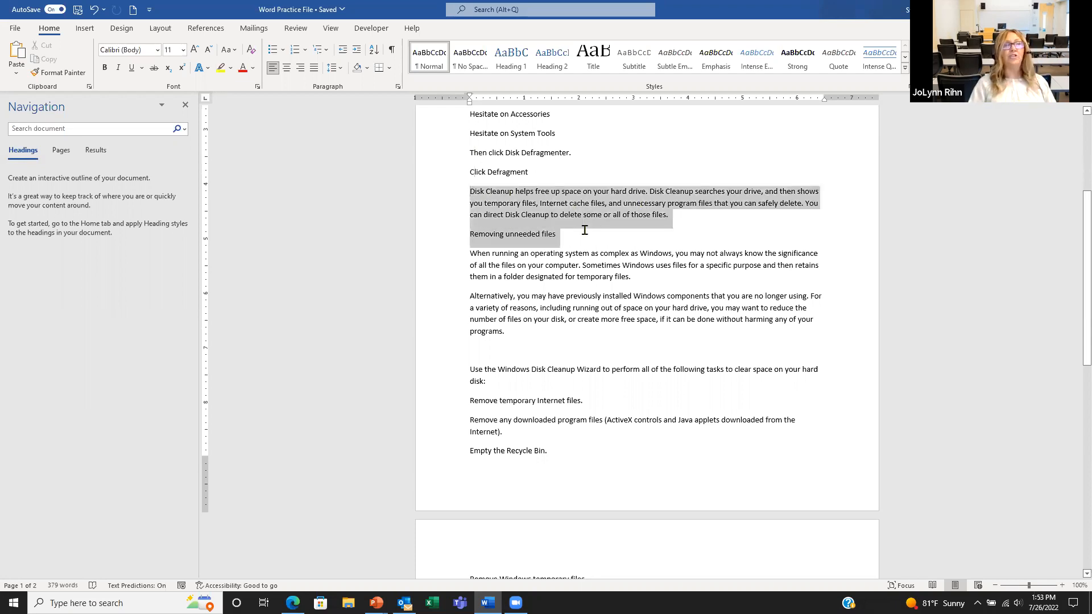
{"action": "left_click", "coordinate": [651, 164]}
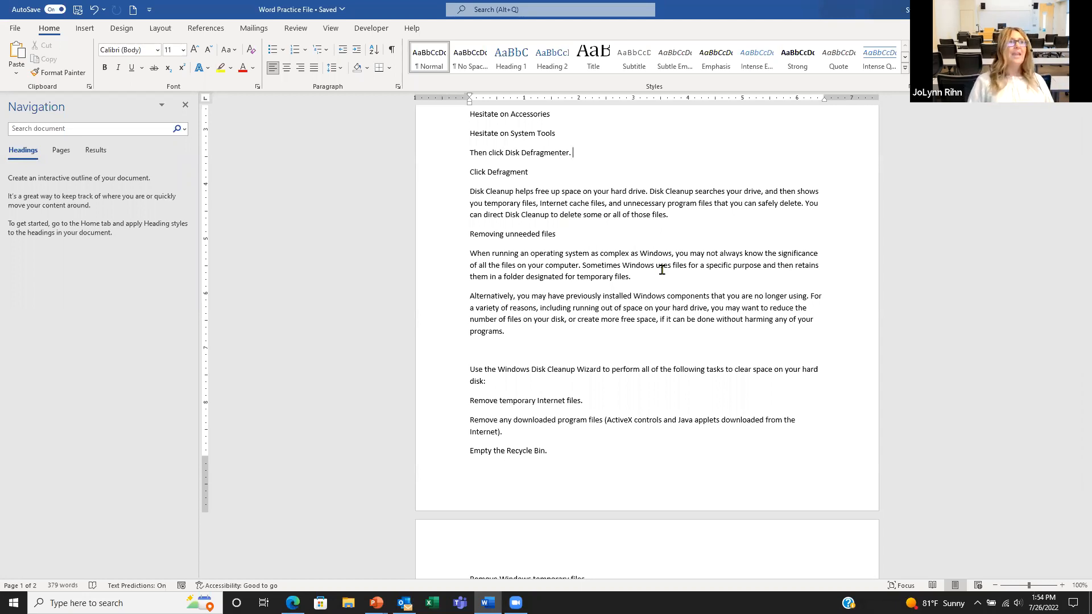
Step: Jump to the end of the document and back to its beginning, twice
{"action": "scroll", "coordinate": [654, 284], "scroll_direction": "up", "scroll_amount": 6}
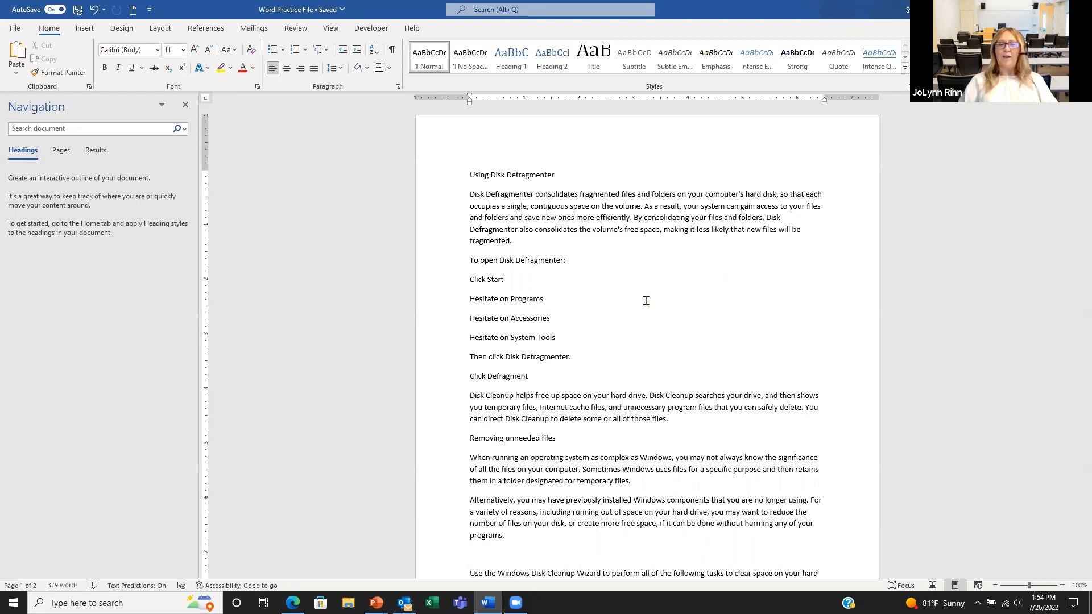
{"action": "key", "text": "ctrl+End"}
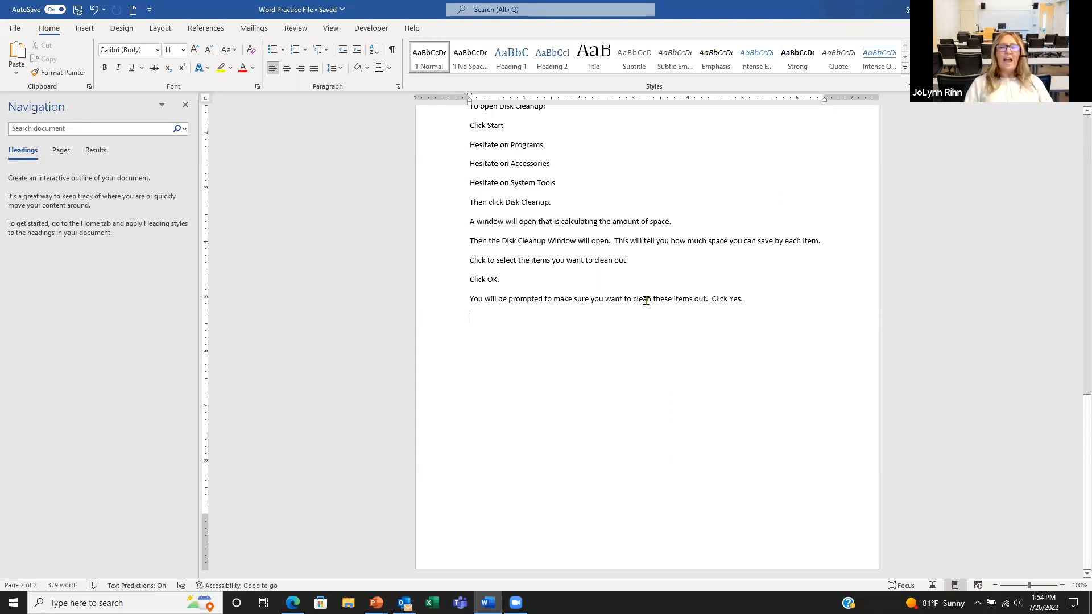
{"action": "key", "text": "ctrl+Home"}
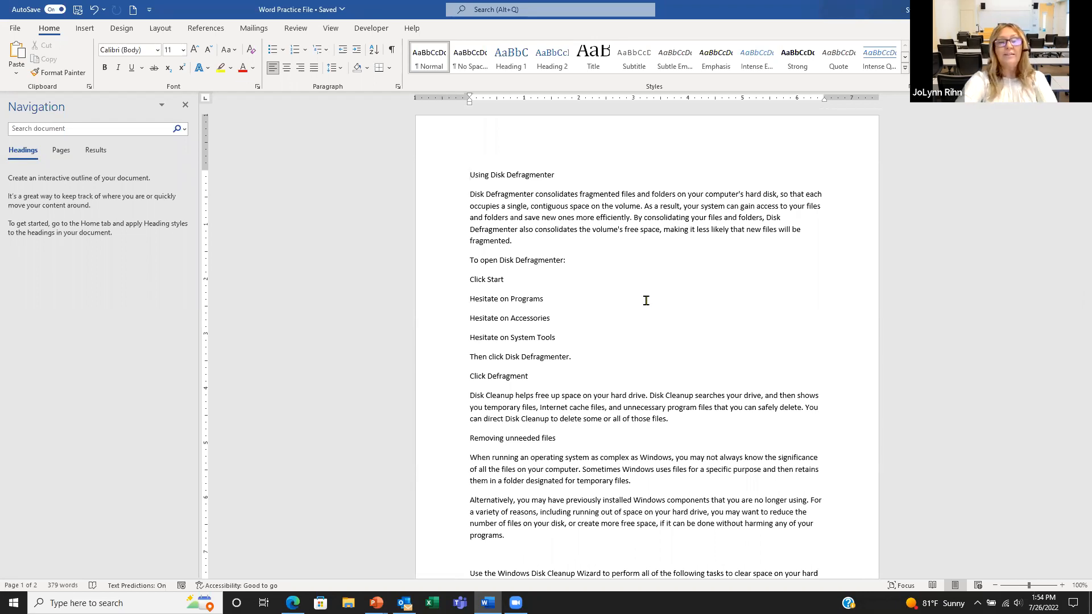
{"action": "key", "text": "ctrl+End"}
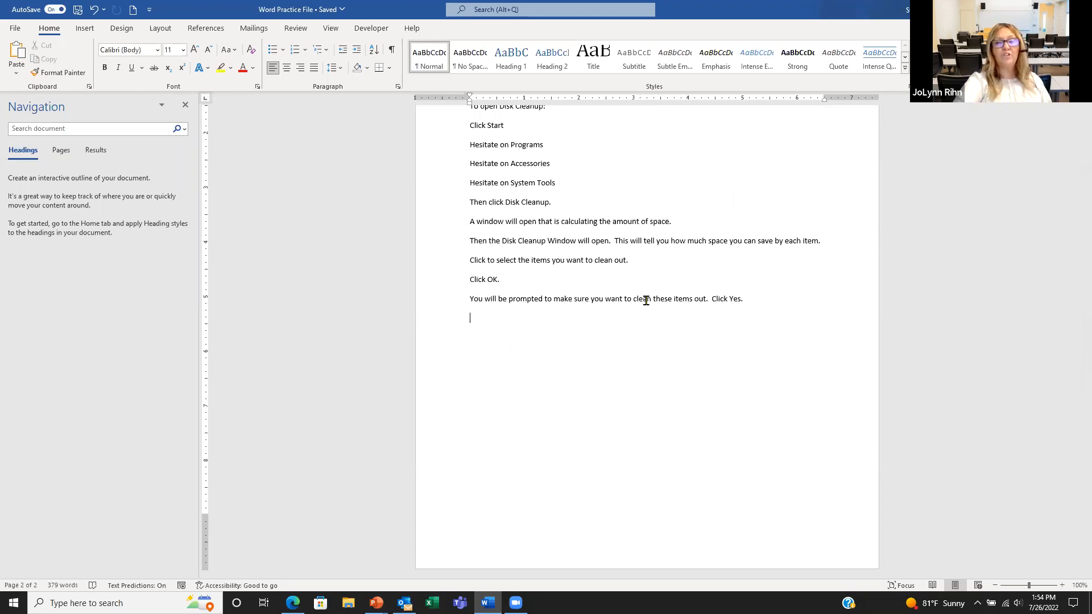
{"action": "scroll", "coordinate": [646, 300], "scroll_direction": "up", "scroll_amount": 12}
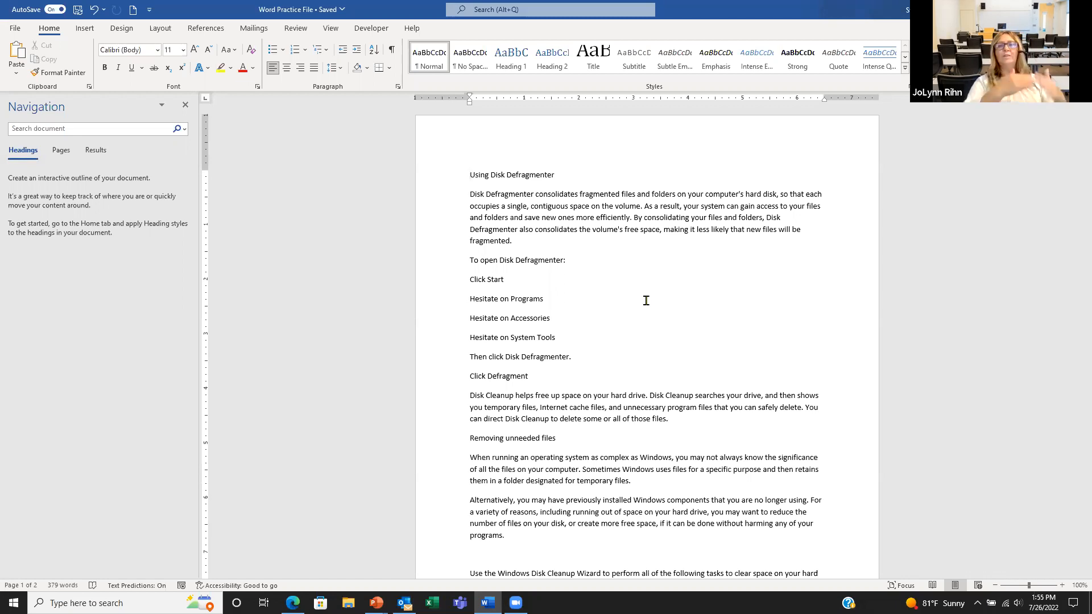
Step: Apply the Title style to the first line, "Using Disk Defragmenter", and deselect it
{"action": "left_click", "coordinate": [439, 176]}
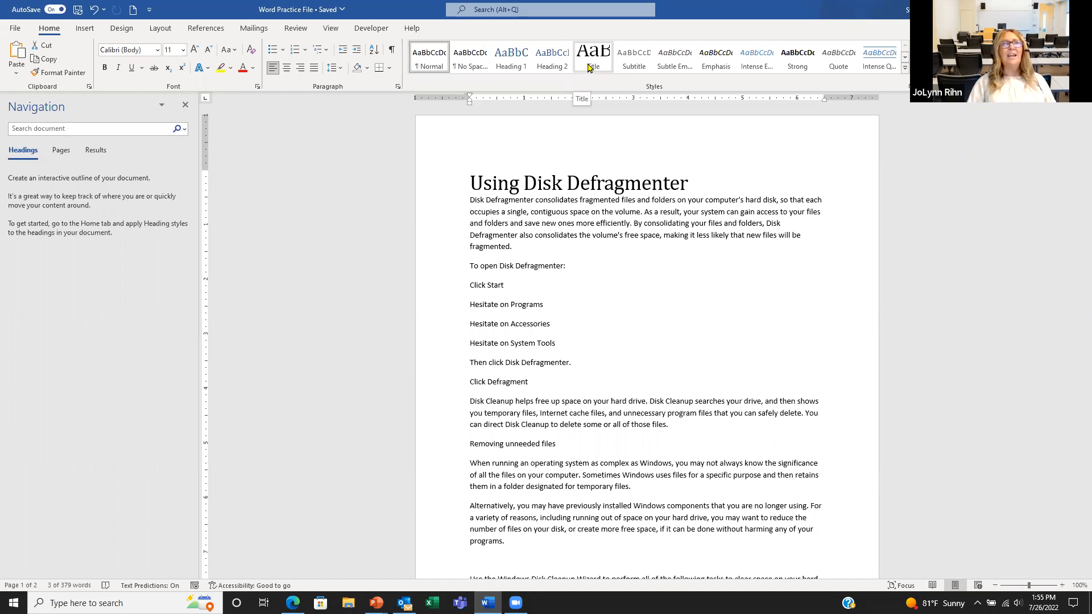
{"action": "left_click", "coordinate": [590, 67]}
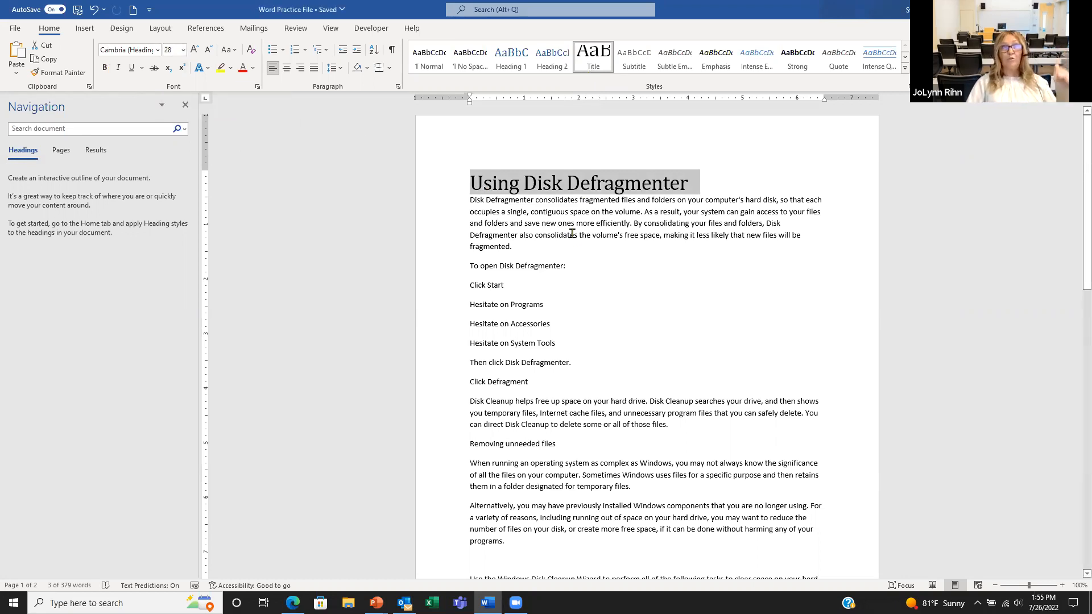
{"action": "left_click", "coordinate": [571, 236]}
Step: Apply the Heading 1 style to the line "Removing unneeded files"
{"action": "scroll", "coordinate": [568, 261], "scroll_direction": "down", "scroll_amount": 2}
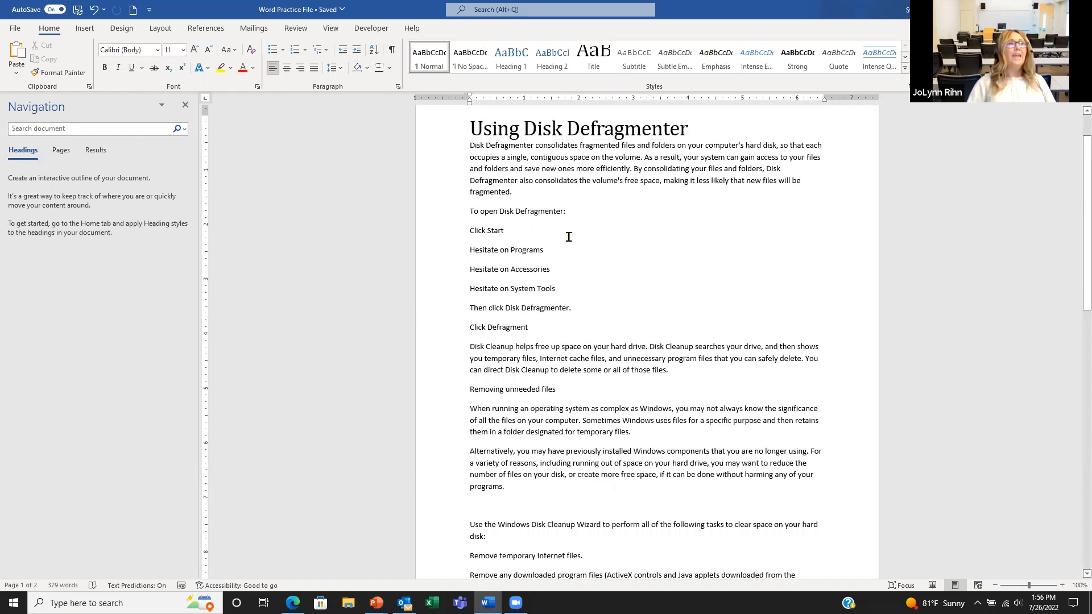
{"action": "scroll", "coordinate": [567, 233], "scroll_direction": "down", "scroll_amount": 3}
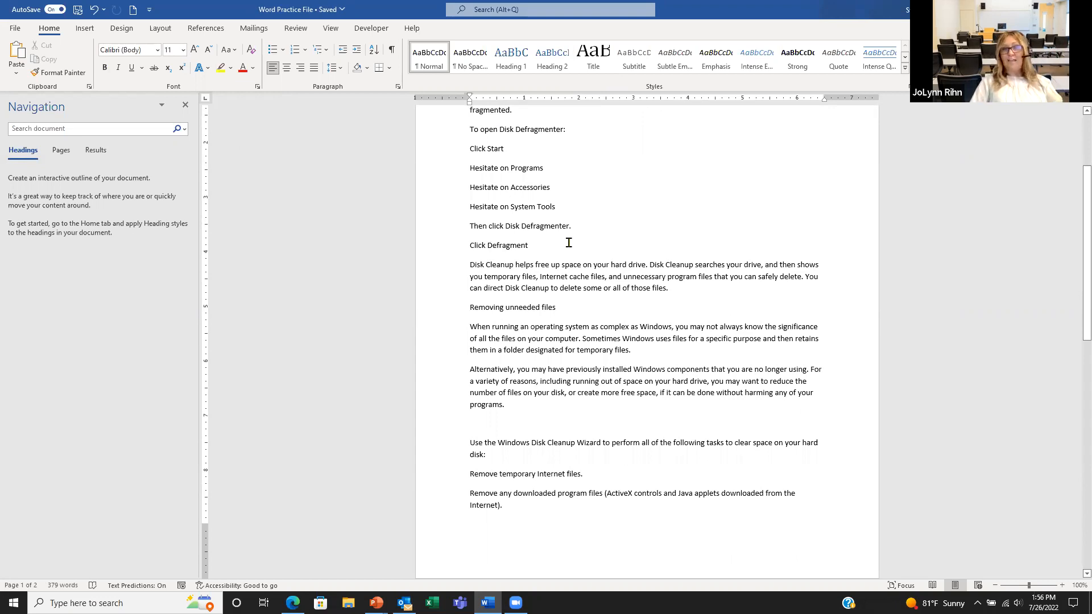
{"action": "scroll", "coordinate": [447, 257], "scroll_direction": "down", "scroll_amount": 2}
{"action": "left_click", "coordinate": [447, 257]}
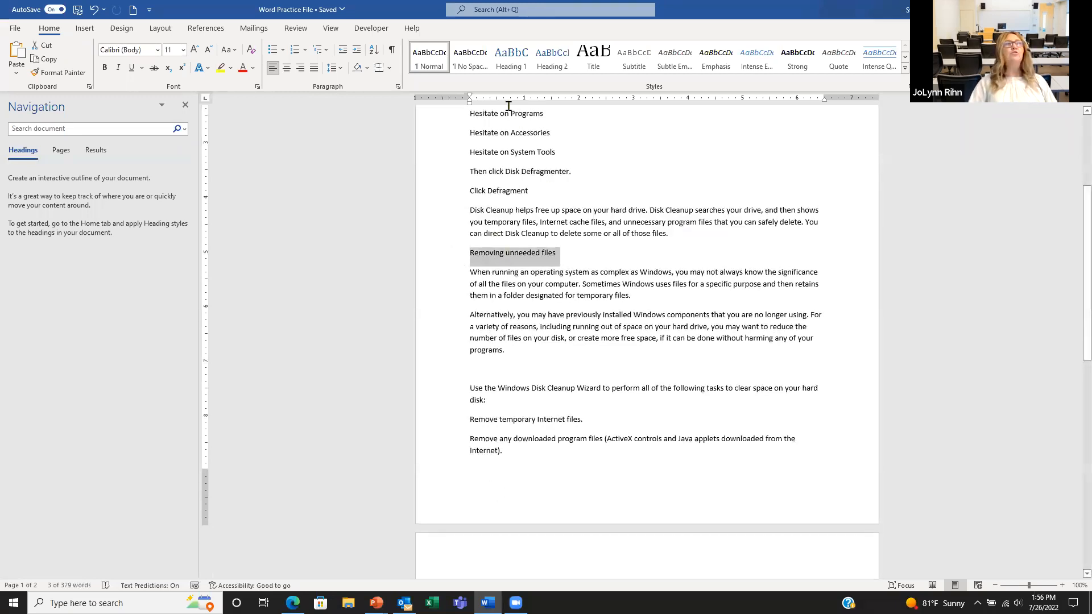
{"action": "left_click", "coordinate": [510, 66]}
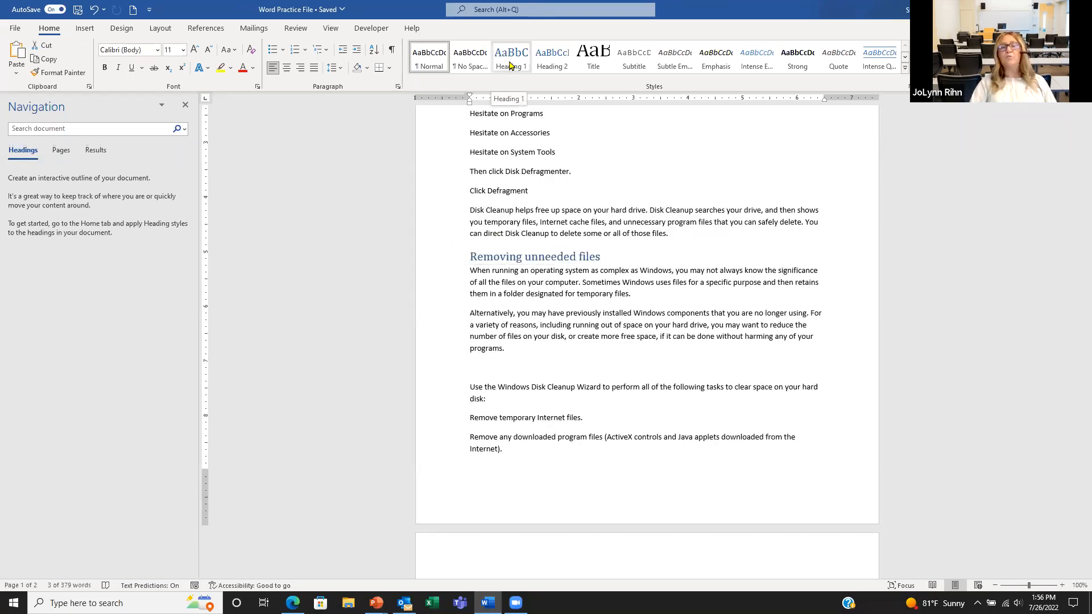
{"action": "left_click", "coordinate": [511, 65]}
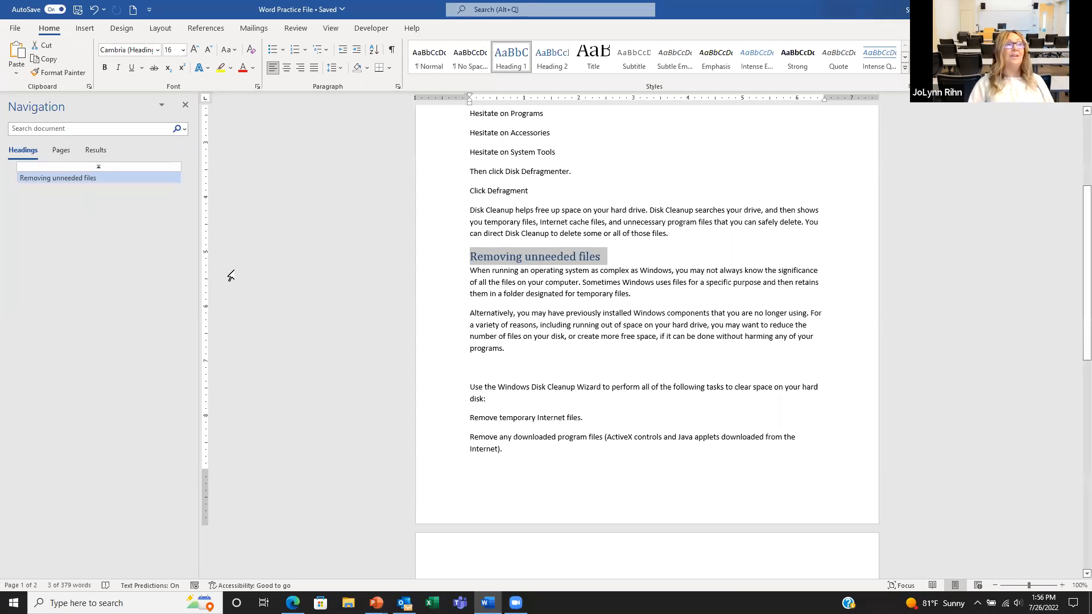
Step: Apply the Heading 2 style to the line "To open Disk Cleanup:" on page 2
{"action": "scroll", "coordinate": [557, 345], "scroll_direction": "down", "scroll_amount": 3}
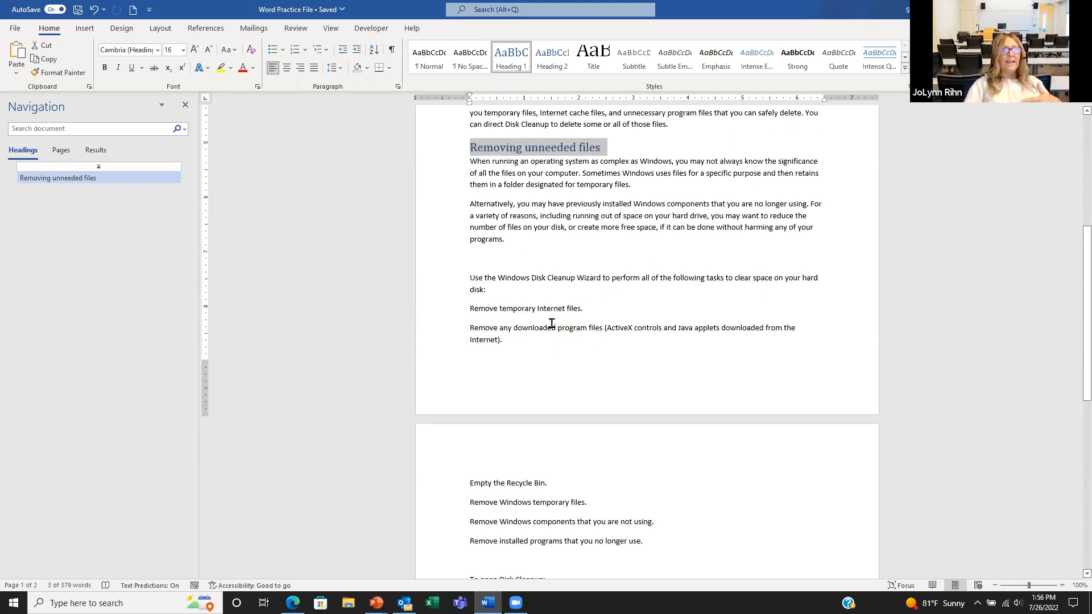
{"action": "scroll", "coordinate": [552, 323], "scroll_direction": "down", "scroll_amount": 5}
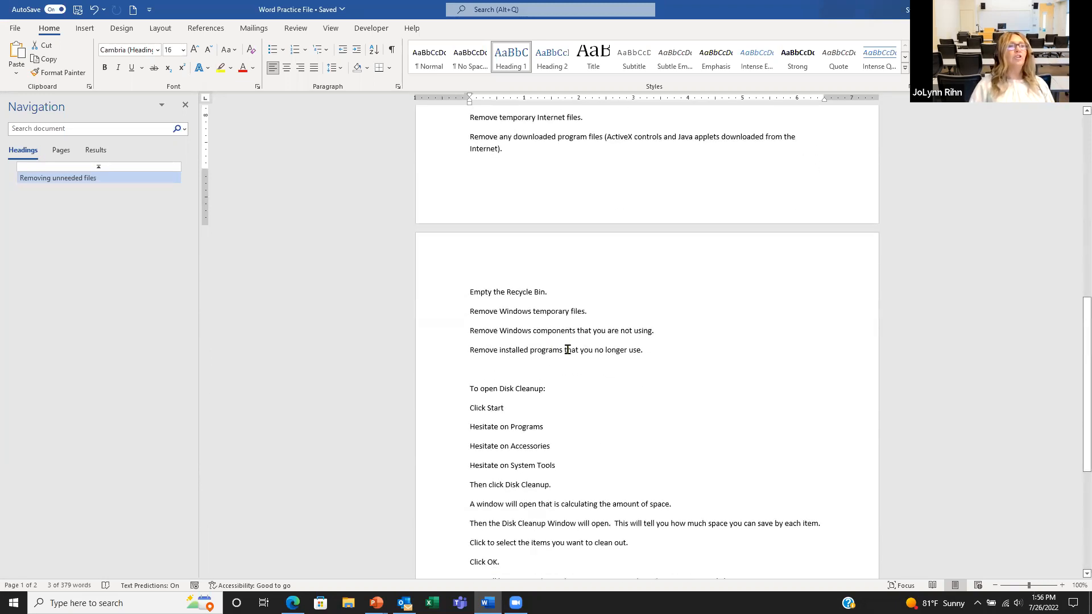
{"action": "scroll", "coordinate": [566, 348], "scroll_direction": "down", "scroll_amount": 2}
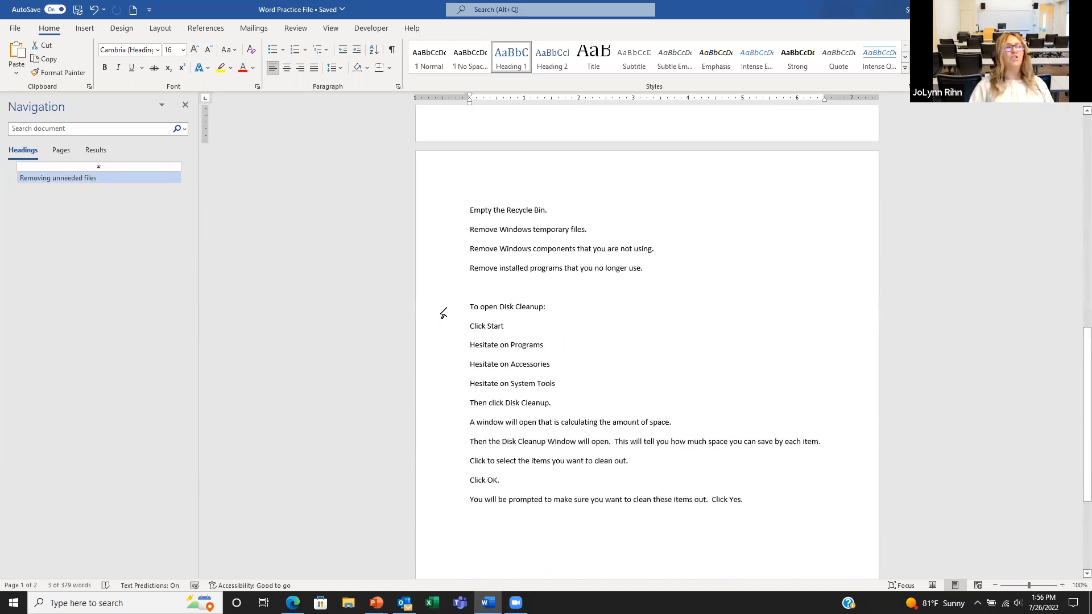
{"action": "left_click", "coordinate": [445, 313]}
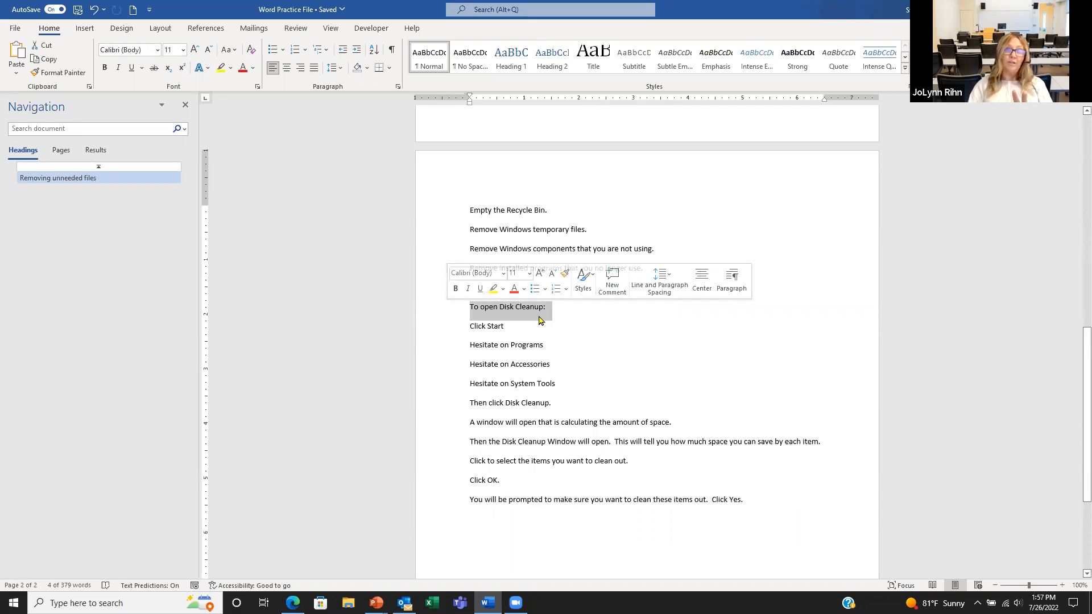
{"action": "left_click", "coordinate": [552, 70]}
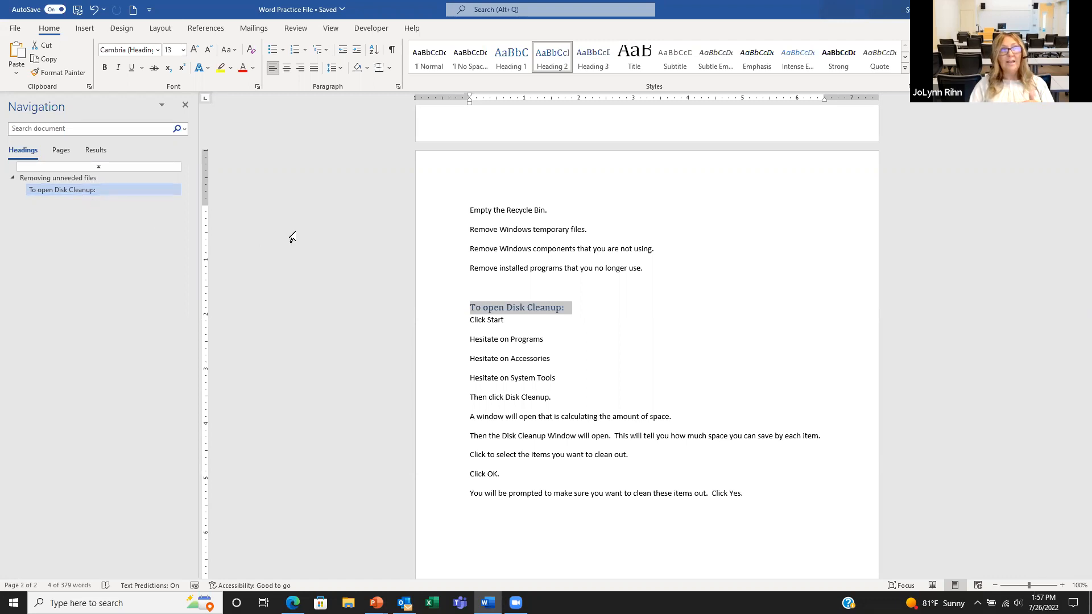
{"action": "scroll", "coordinate": [601, 294], "scroll_direction": "down", "scroll_amount": 3}
{"action": "scroll", "coordinate": [602, 293], "scroll_direction": "up", "scroll_amount": 7}
{"action": "scroll", "coordinate": [601, 290], "scroll_direction": "up", "scroll_amount": 1}
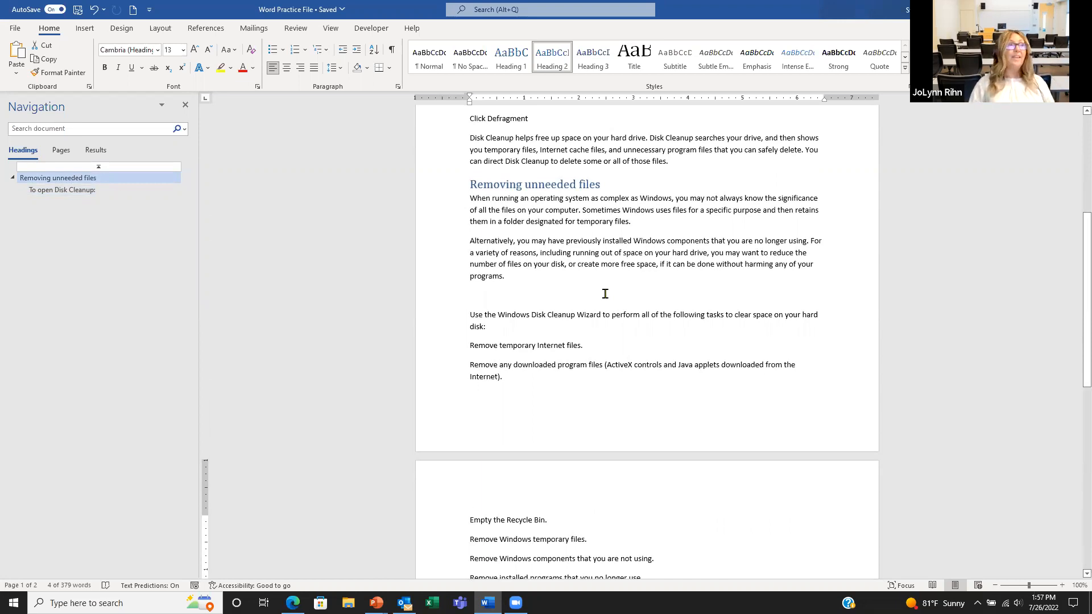
{"action": "left_click", "coordinate": [436, 354]}
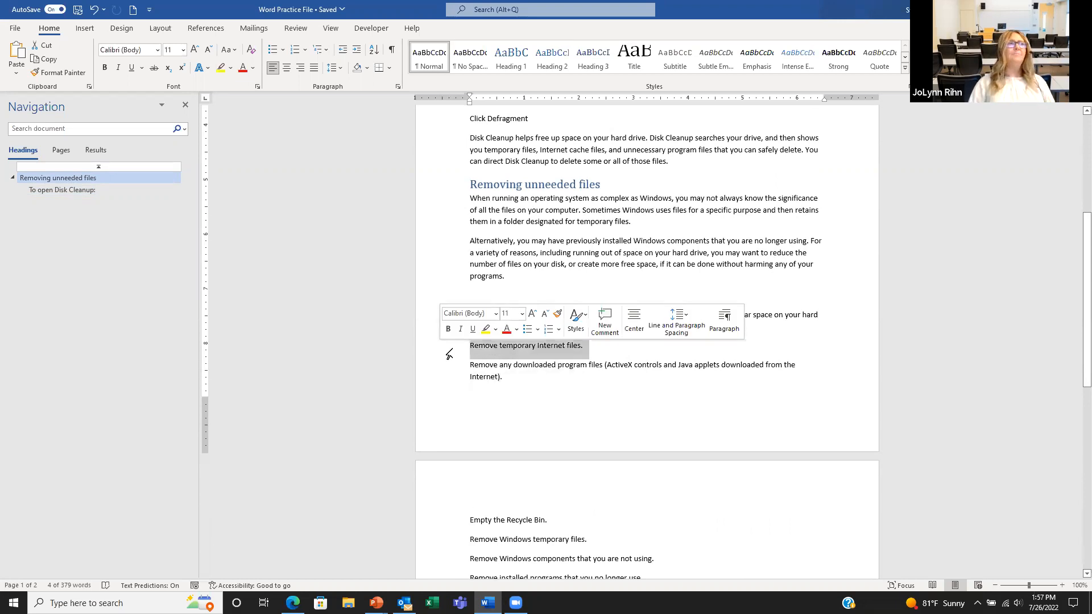
Step: Apply the Heading 1 style to the document's first line, "Using Disk Defragmenter"
{"action": "scroll", "coordinate": [449, 354], "scroll_direction": "up", "scroll_amount": 8}
{"action": "left_click", "coordinate": [448, 190]}
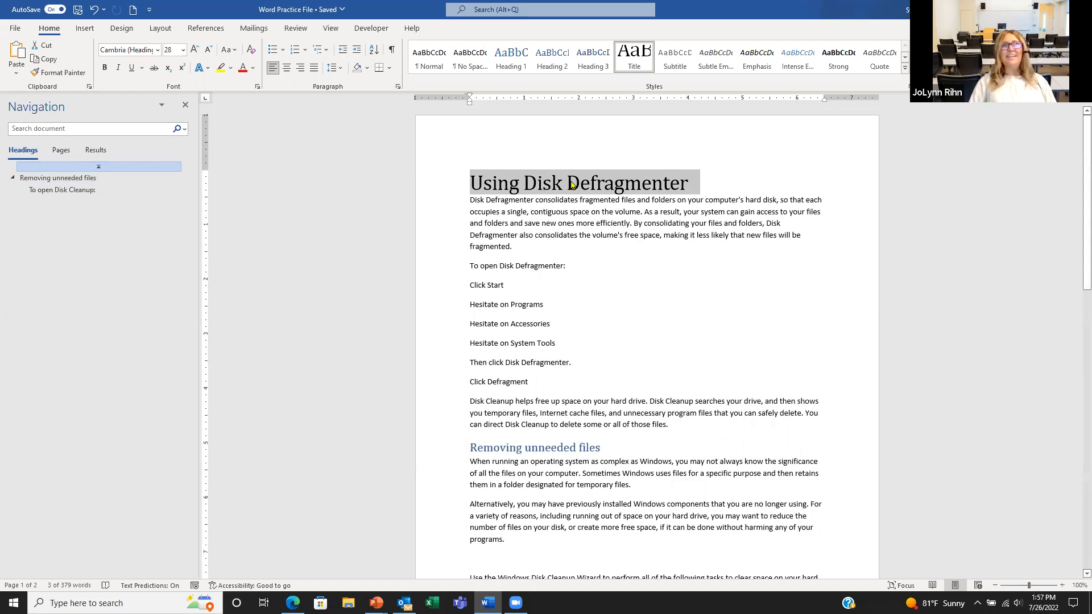
{"action": "left_click", "coordinate": [511, 60]}
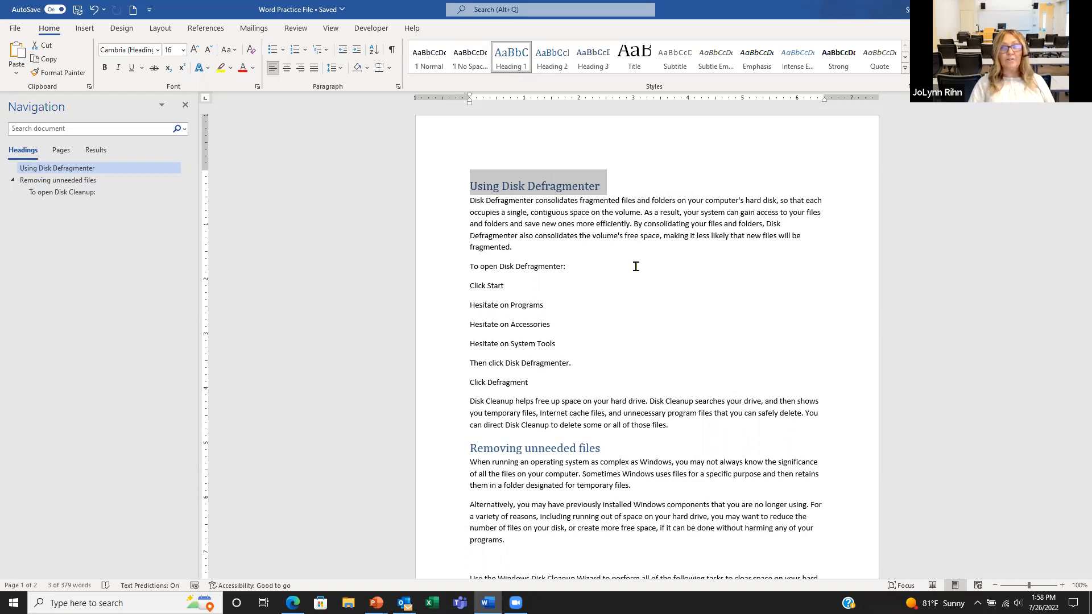
Step: Go to the "To open Disk Cleanup:" section using the document's heading outline, and view the text above it
{"action": "left_click", "coordinate": [40, 194]}
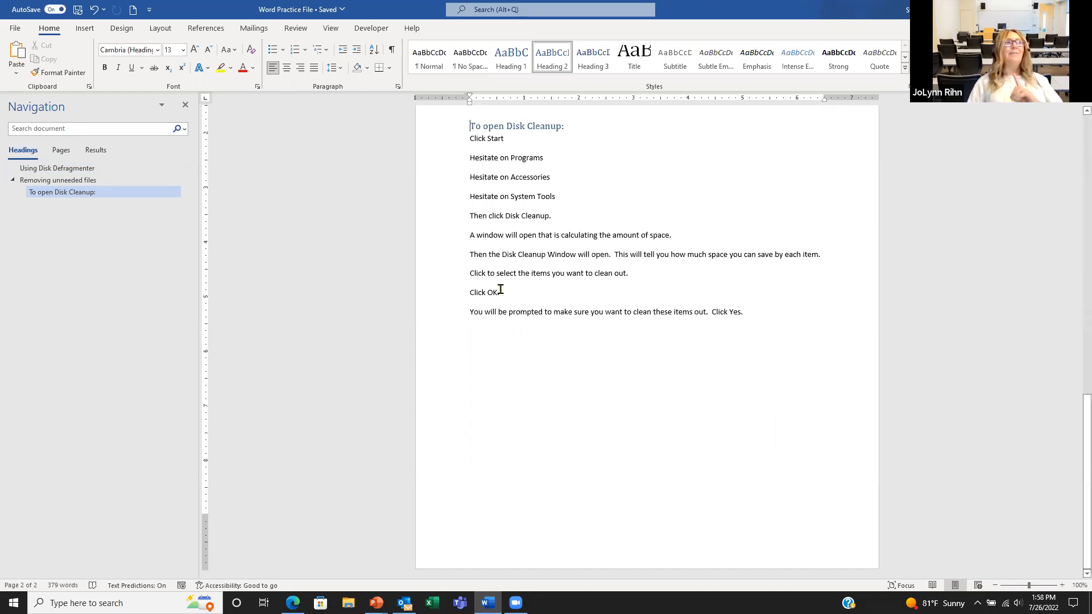
{"action": "scroll", "coordinate": [543, 296], "scroll_direction": "up", "scroll_amount": 10}
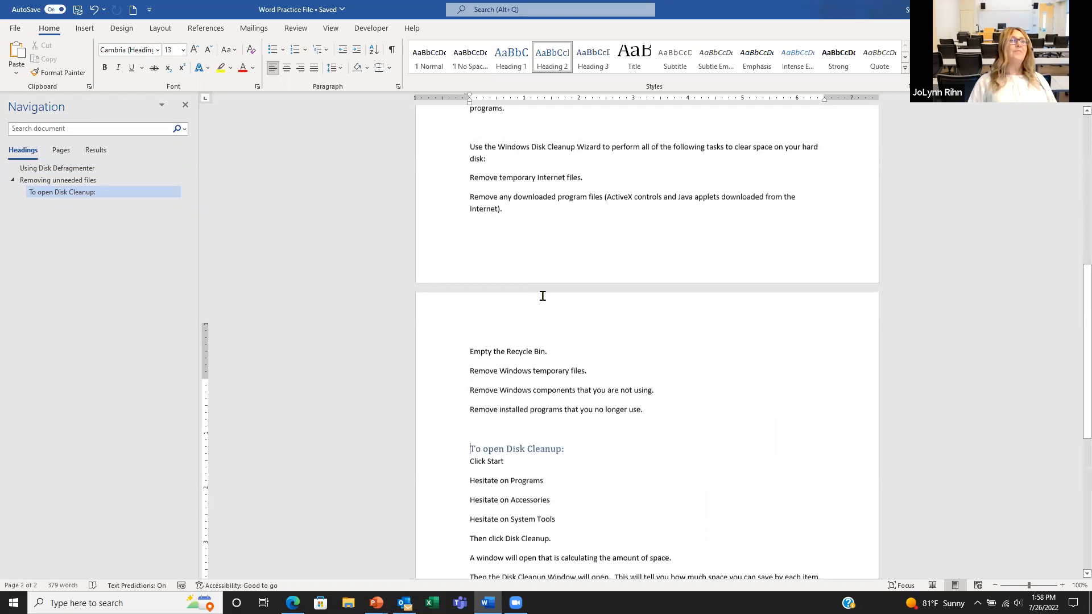
Step: Go to the "Using Disk Defragmenter" section and apply the Heading 2 style to the line "To open Disk Defragmenter:"
{"action": "scroll", "coordinate": [543, 295], "scroll_direction": "up", "scroll_amount": 8}
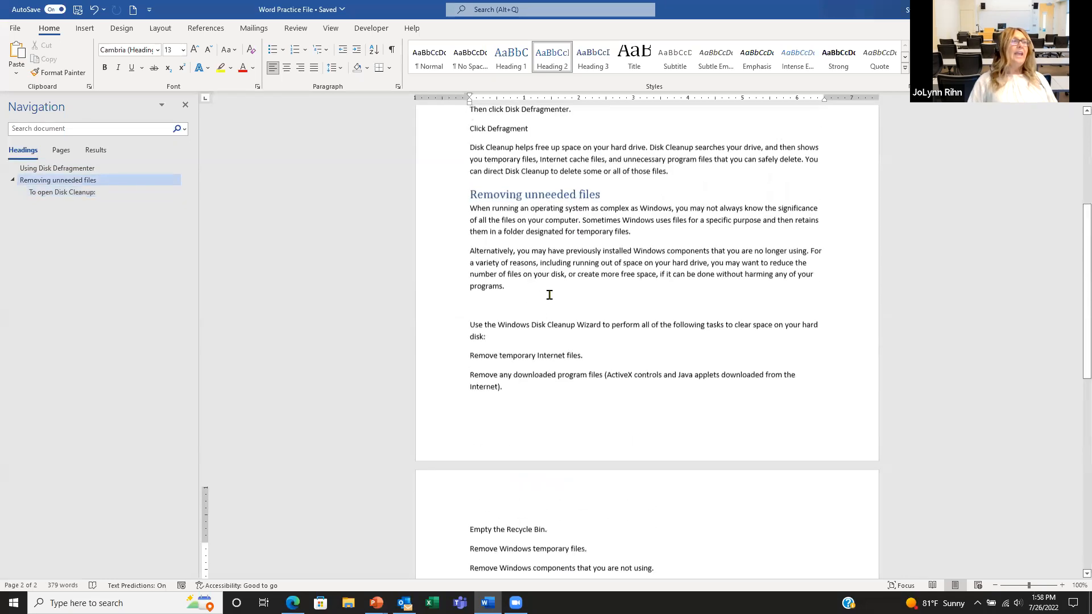
{"action": "left_click", "coordinate": [58, 170]}
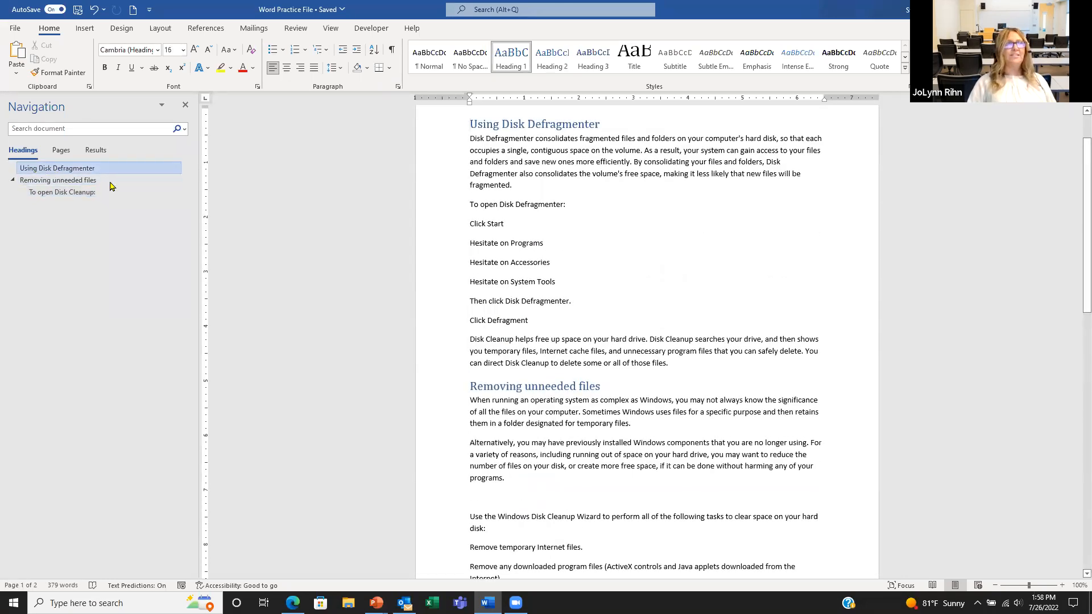
{"action": "left_click", "coordinate": [448, 208]}
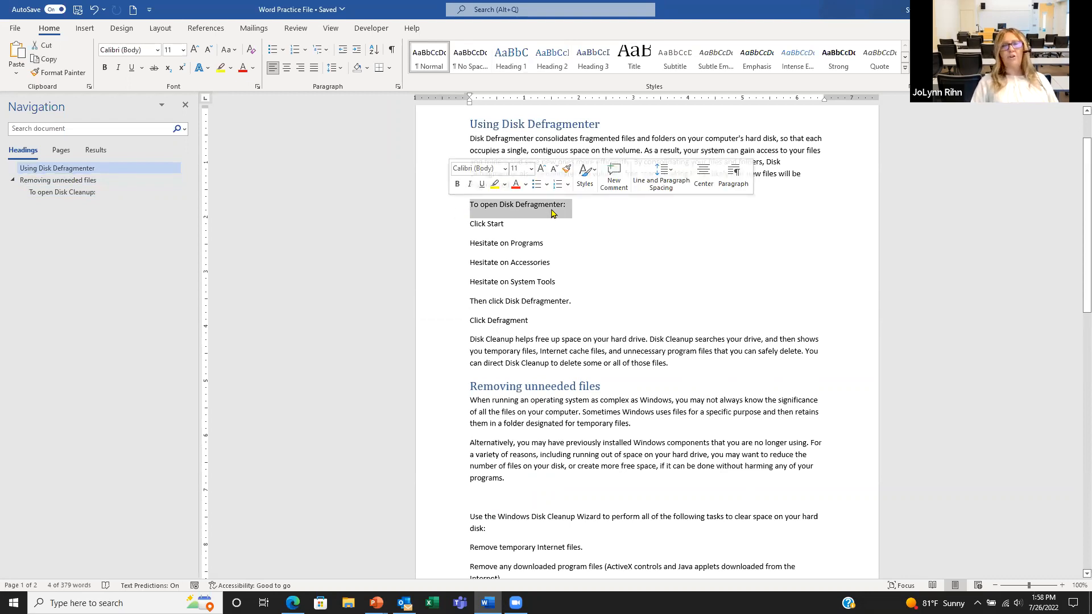
{"action": "left_click", "coordinate": [551, 57]}
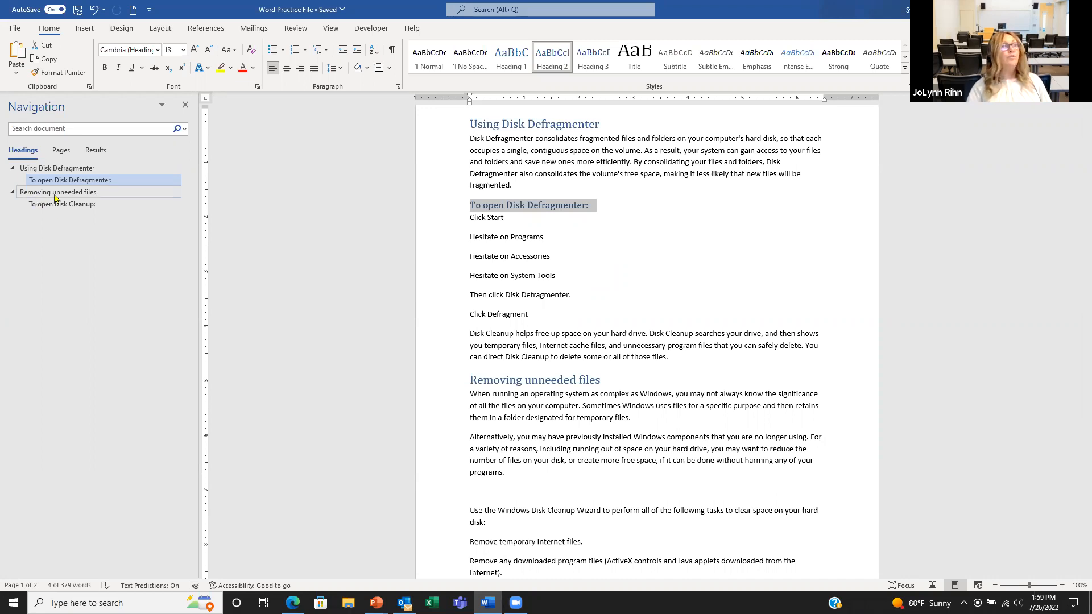
Step: Move the whole "Removing unneeded files" section above "Using Disk Defragmenter" in the heading outline, and deselect the moved text
{"action": "left_click_drag", "start_coordinate": [54, 195], "coordinate": [52, 168]}
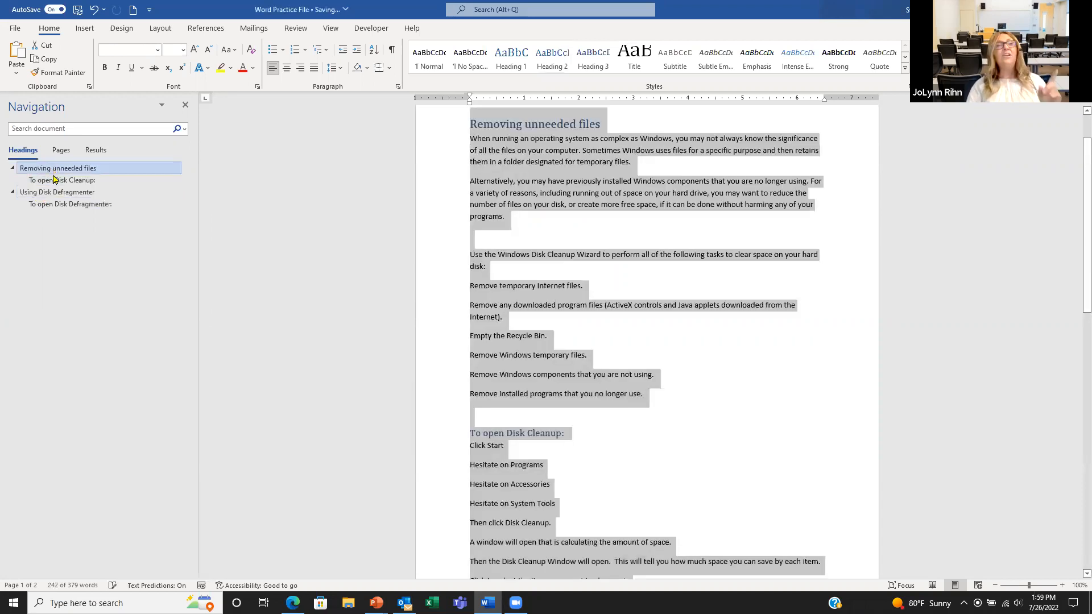
{"action": "left_click", "coordinate": [544, 219]}
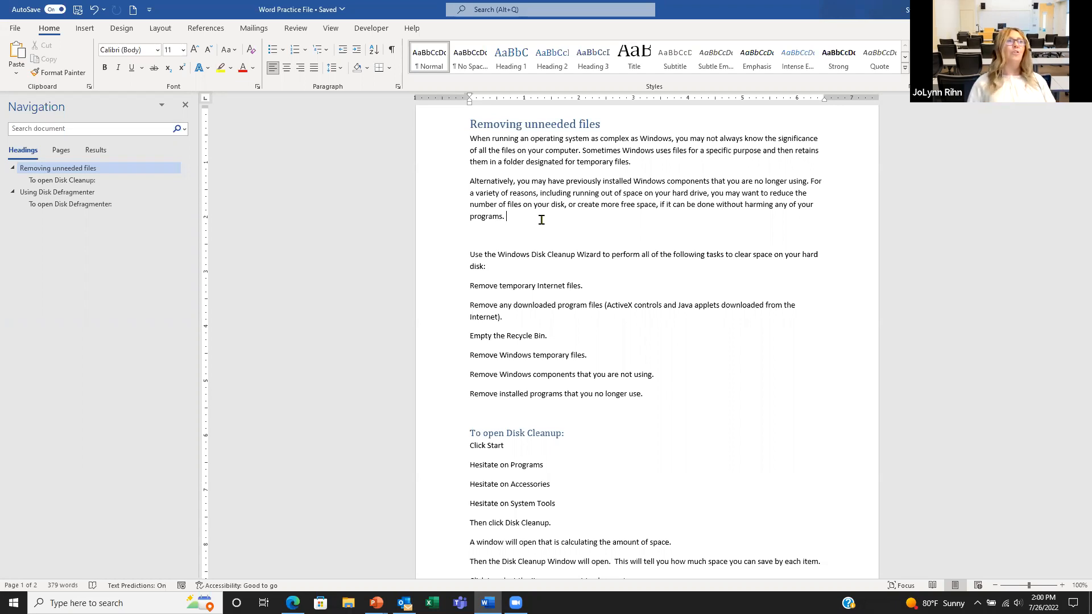
Step: Review the line spacing choices and detailed paragraph spacing settings for the heading "Removing unneeded files" without changing them
{"action": "left_click", "coordinate": [436, 132]}
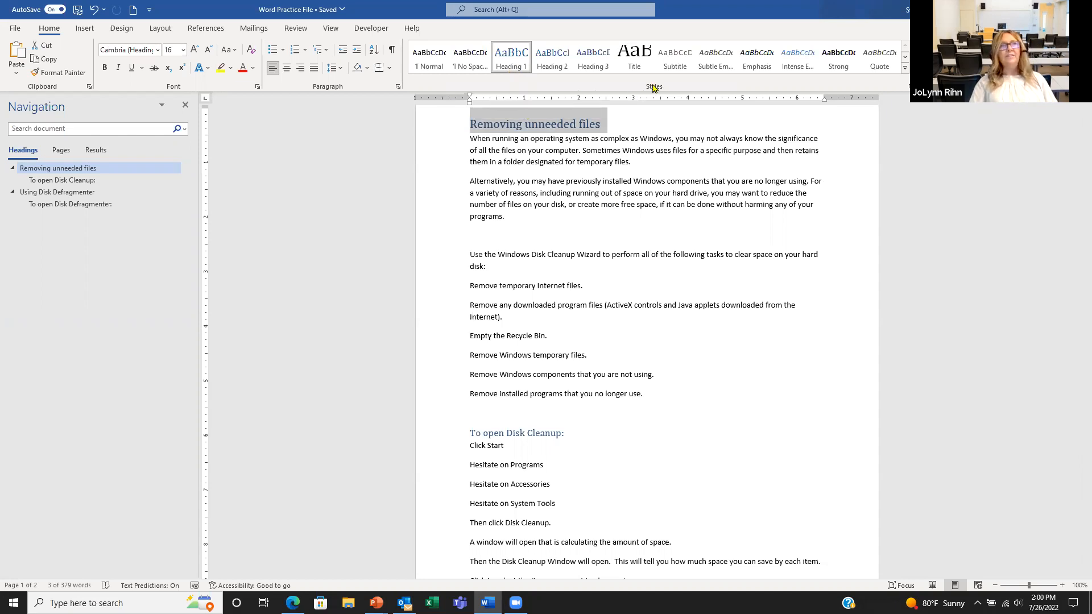
{"action": "scroll", "coordinate": [618, 237], "scroll_direction": "up", "scroll_amount": 1}
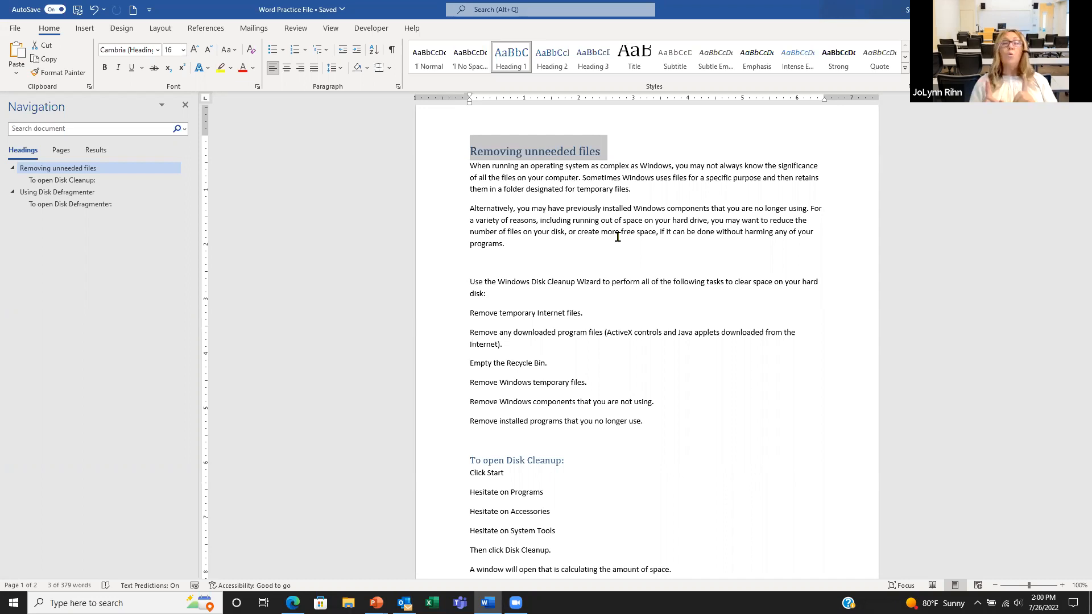
{"action": "left_click", "coordinate": [337, 70]}
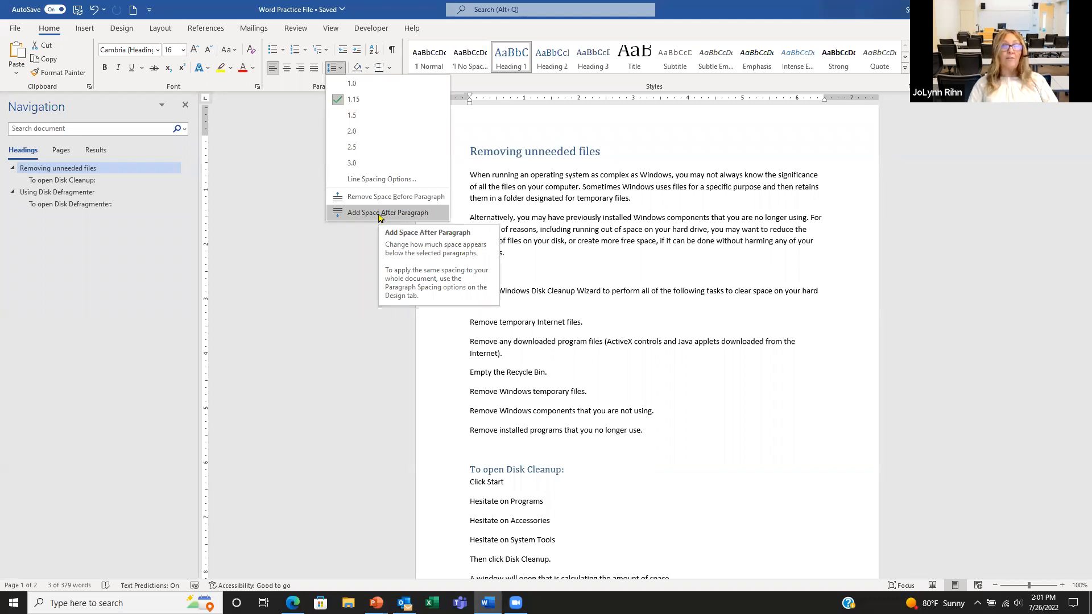
{"action": "left_click", "coordinate": [358, 181]}
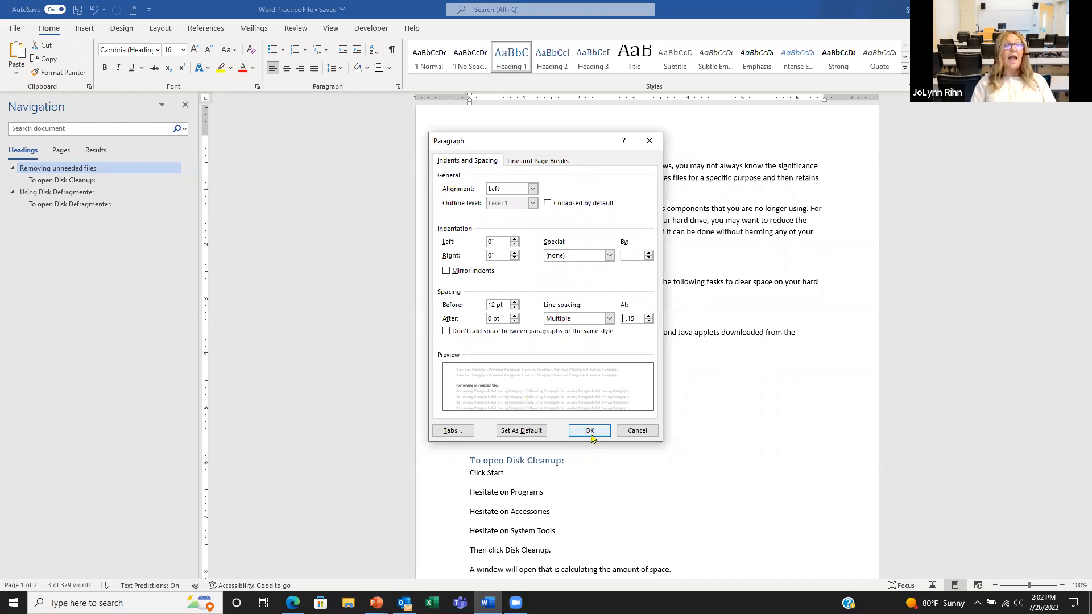
{"action": "left_click", "coordinate": [632, 435]}
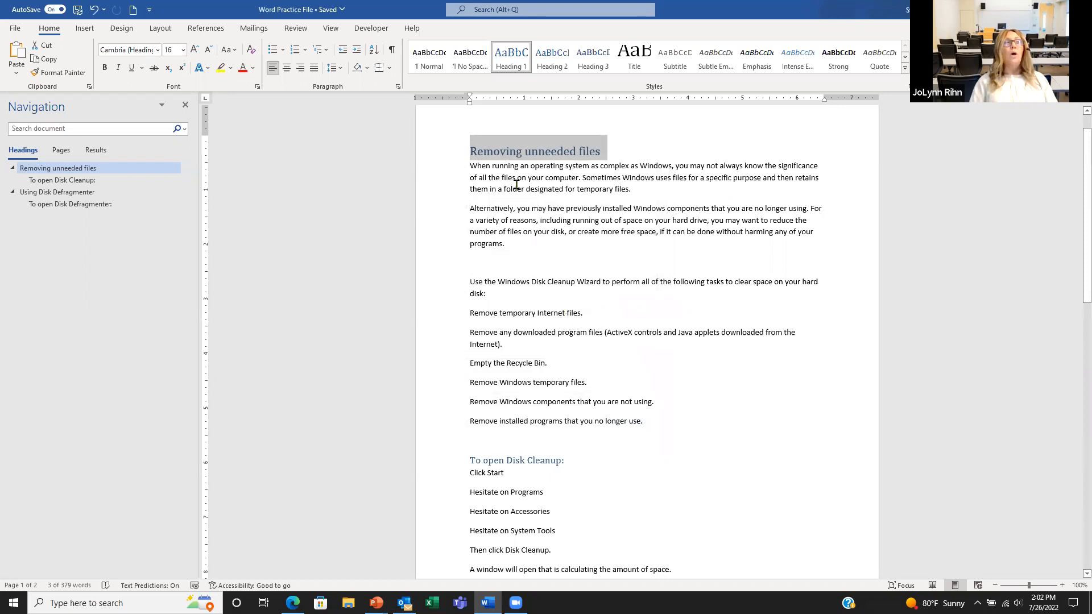
Step: Select the first body paragraph under "Removing unneeded files" and review its paragraph spacing settings without changing them
{"action": "left_click", "coordinate": [504, 188]}
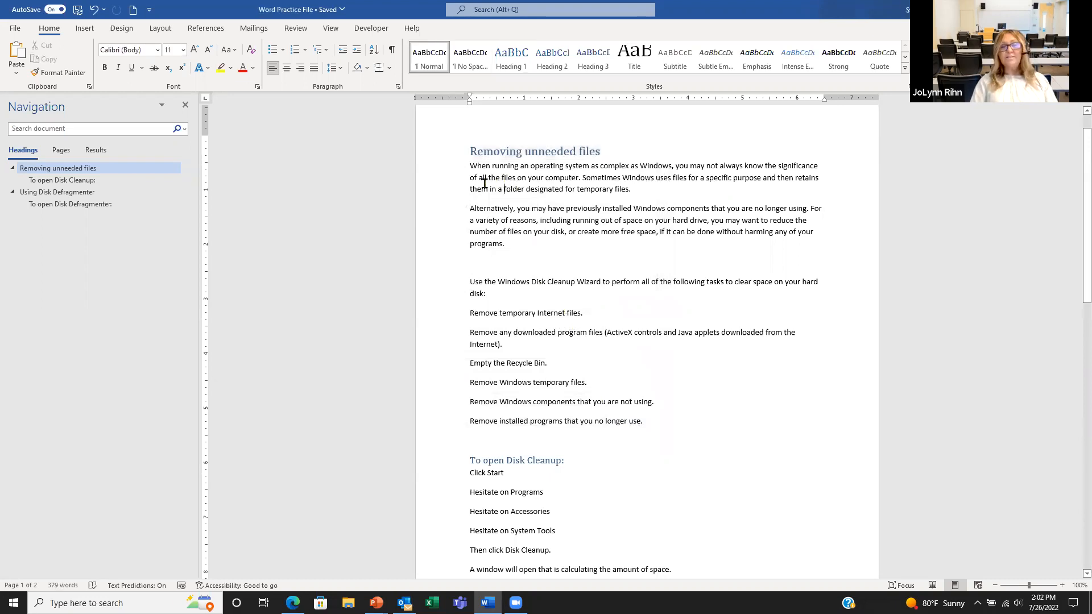
{"action": "double_click", "coordinate": [450, 188]}
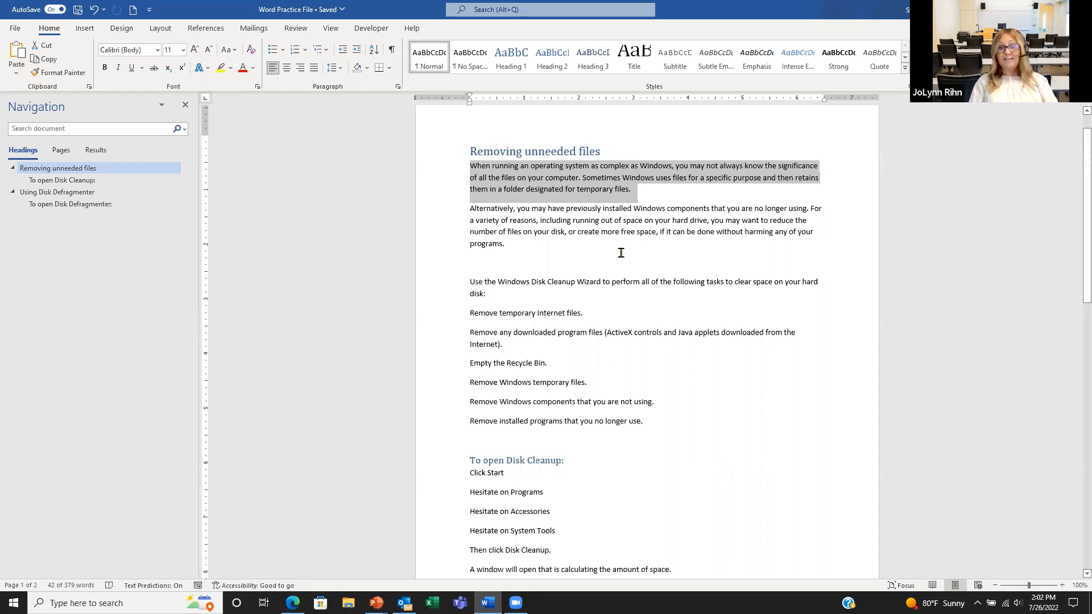
{"action": "left_click", "coordinate": [333, 71]}
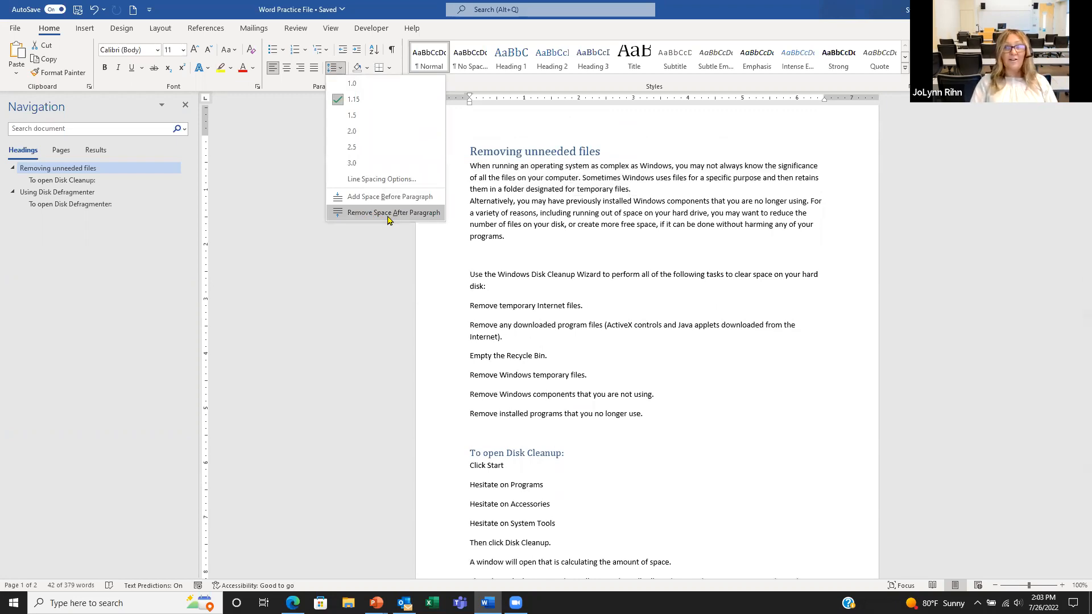
{"action": "left_click", "coordinate": [362, 186]}
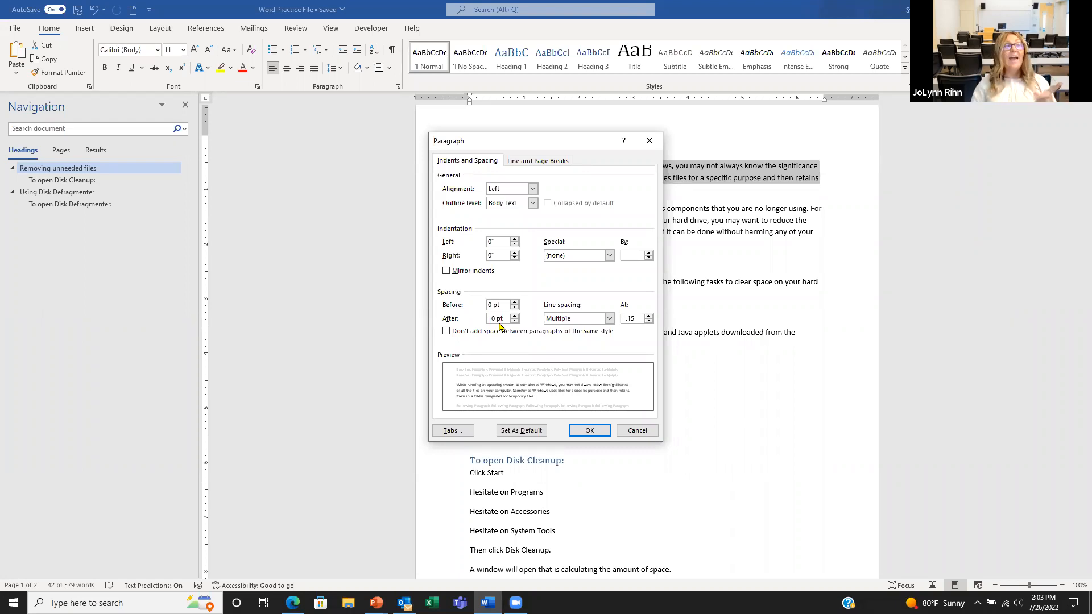
{"action": "left_click", "coordinate": [626, 431]}
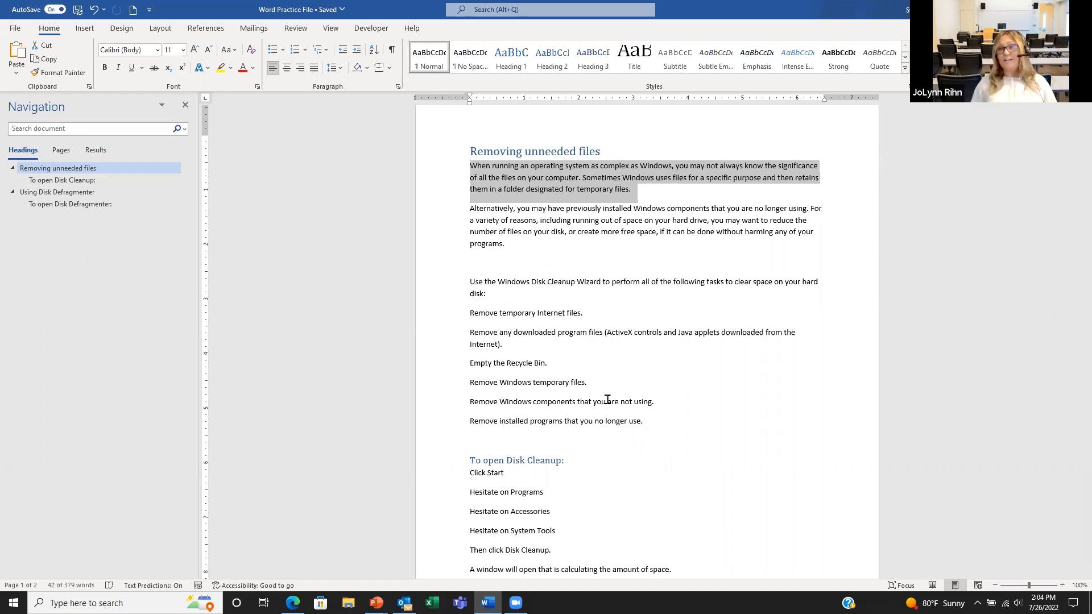
Step: Delete the empty paragraph above "Use the Windows Disk Cleanup Wizard"
{"action": "left_click", "coordinate": [490, 263]}
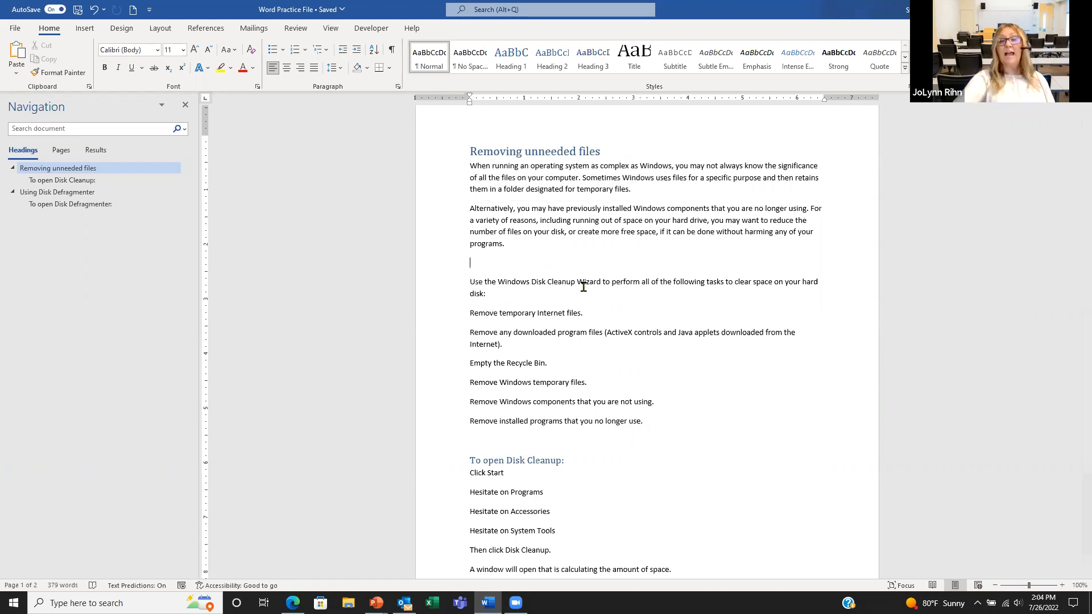
{"action": "key", "text": "BackSpace"}
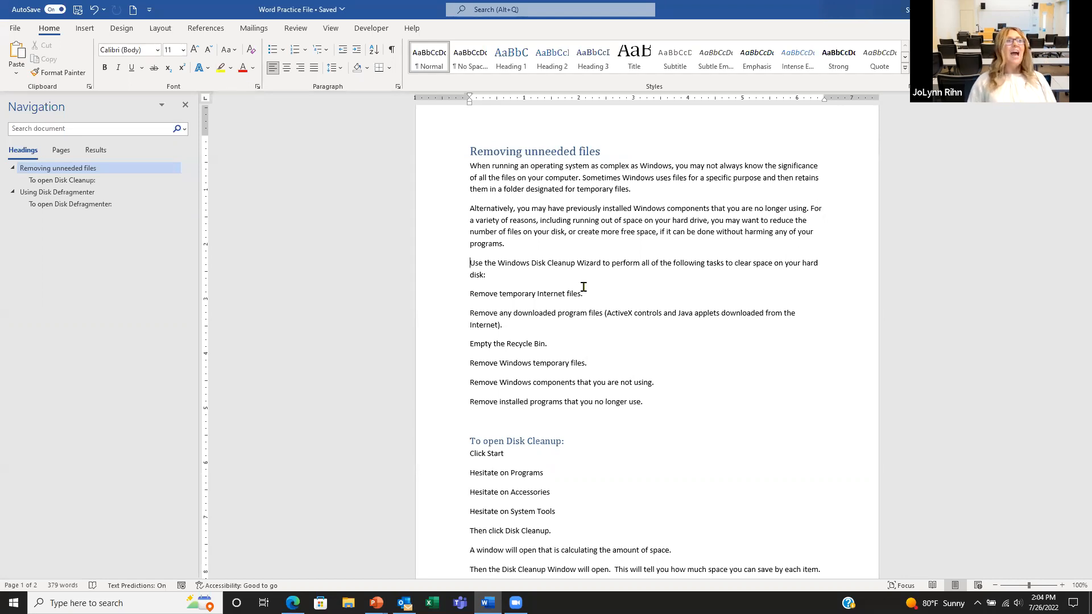
Step: View the line spacing choices for the first body paragraph under "Removing unneeded files"
{"action": "left_click", "coordinate": [580, 179]}
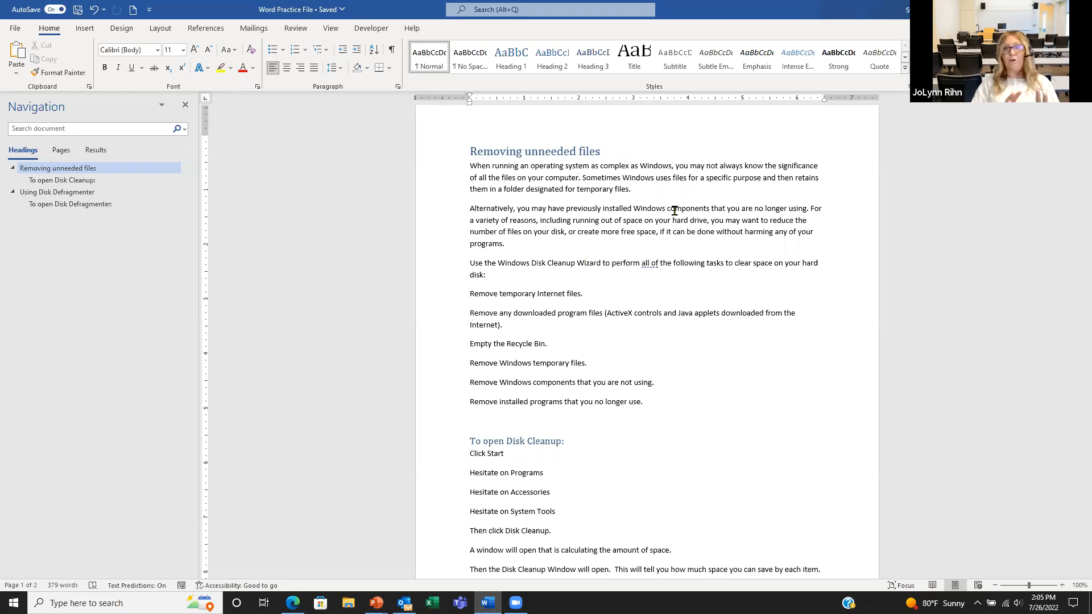
{"action": "left_click", "coordinate": [333, 71]}
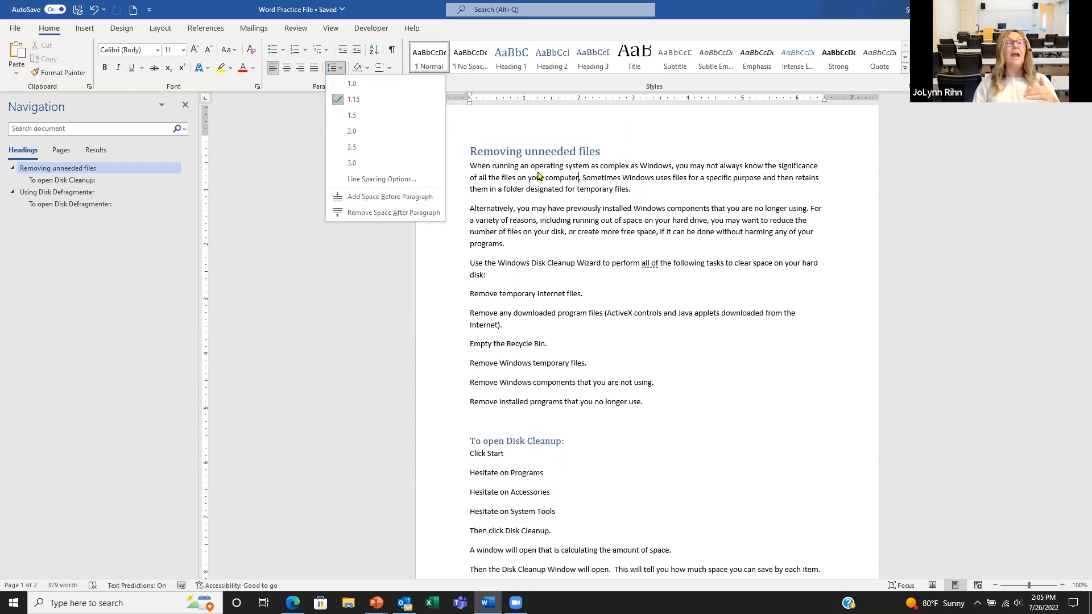
{"action": "left_click", "coordinate": [539, 175]}
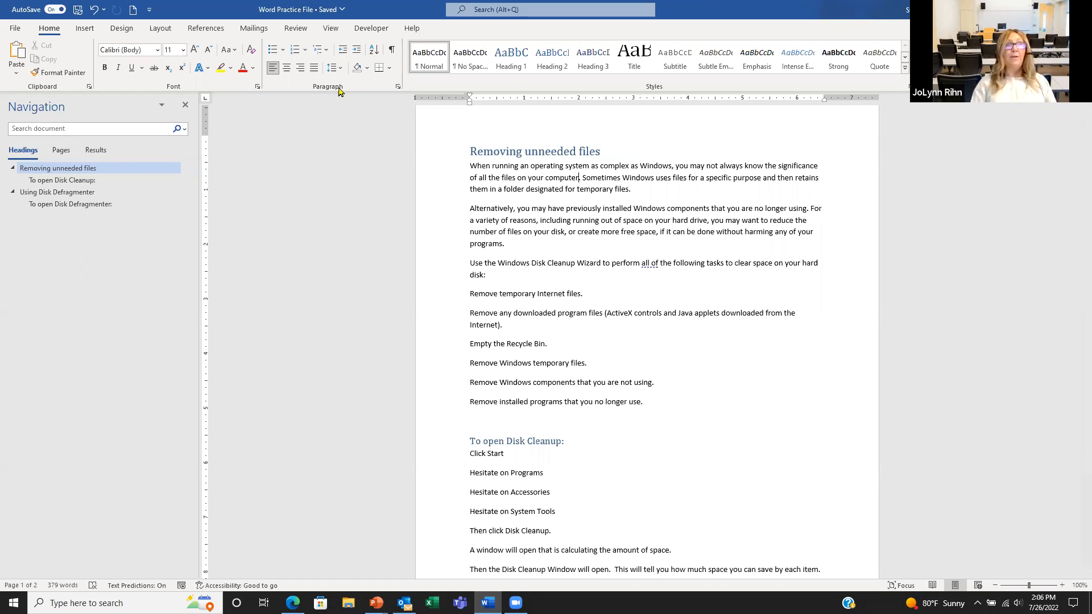
Step: Try centered, right and justified alignment on the first body paragraph under "Removing unneeded files", and undo the alignment changes
{"action": "left_click", "coordinate": [287, 69]}
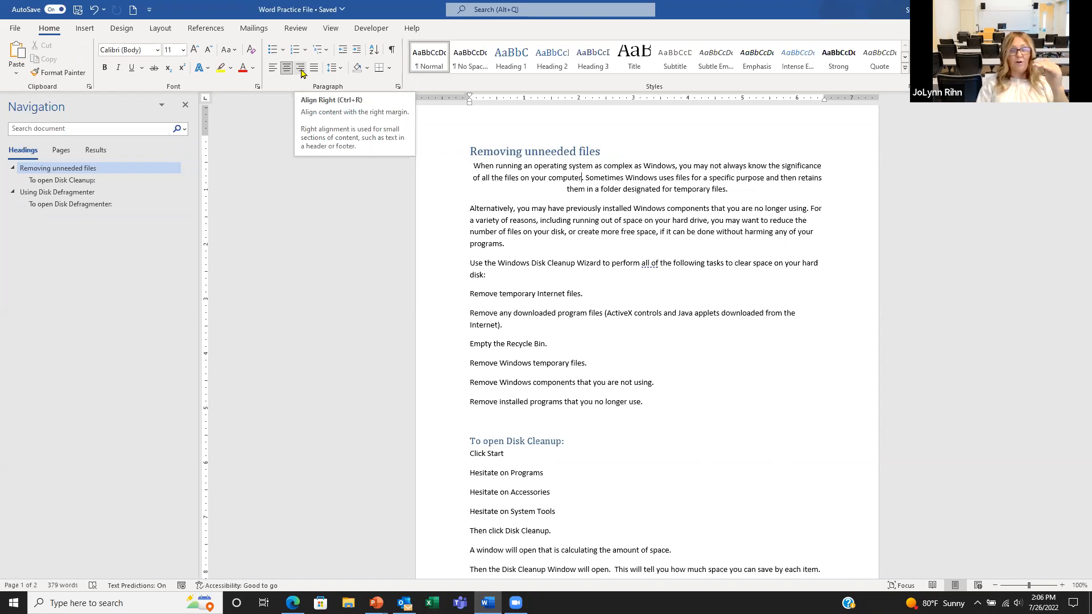
{"action": "left_click", "coordinate": [303, 73]}
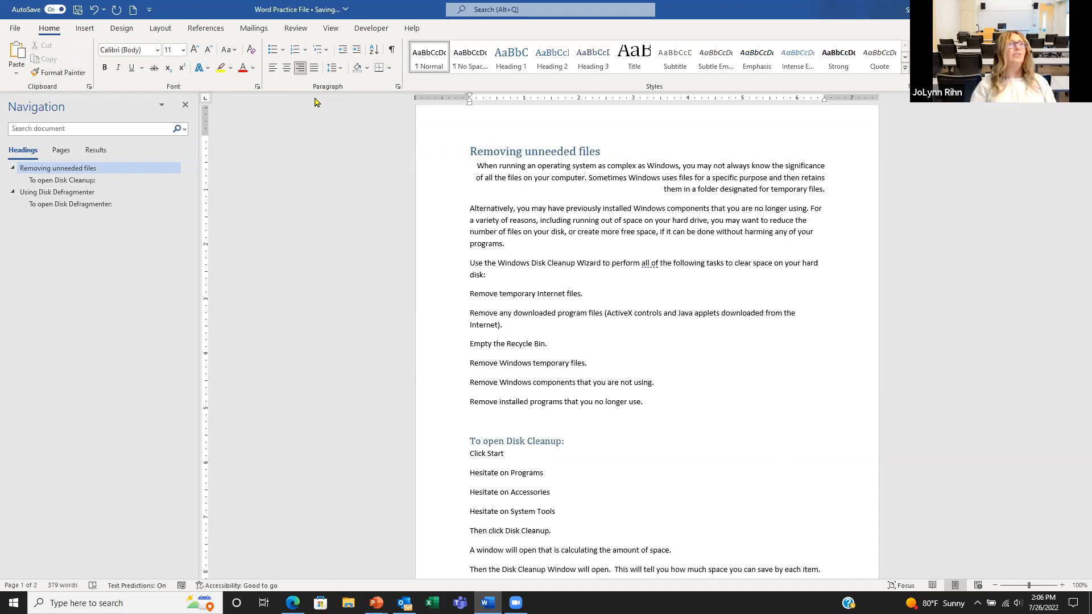
{"action": "left_click", "coordinate": [314, 68]}
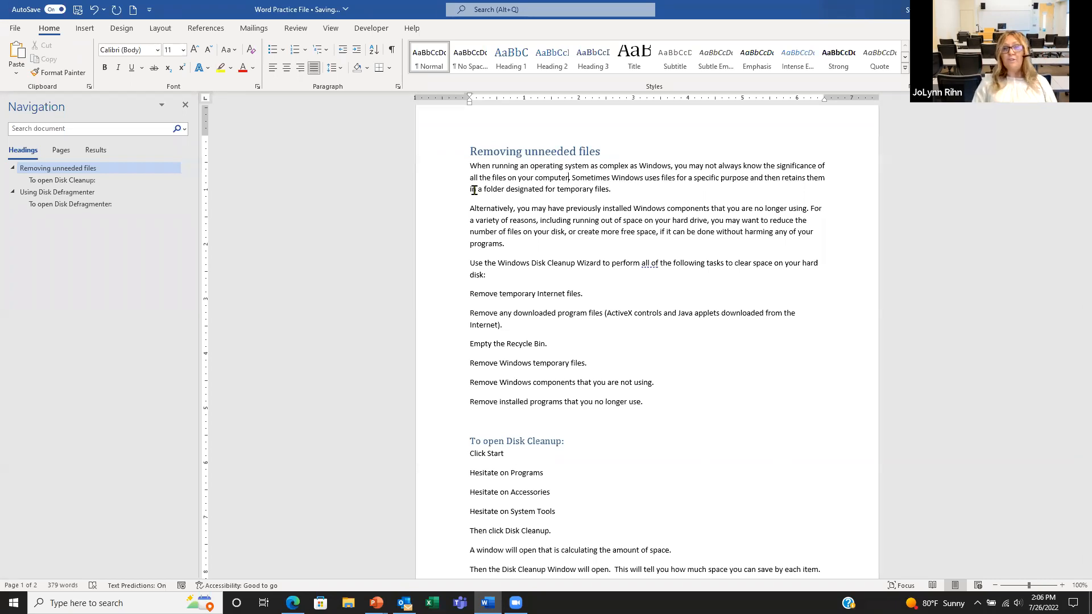
{"action": "key", "text": "ctrl+y"}
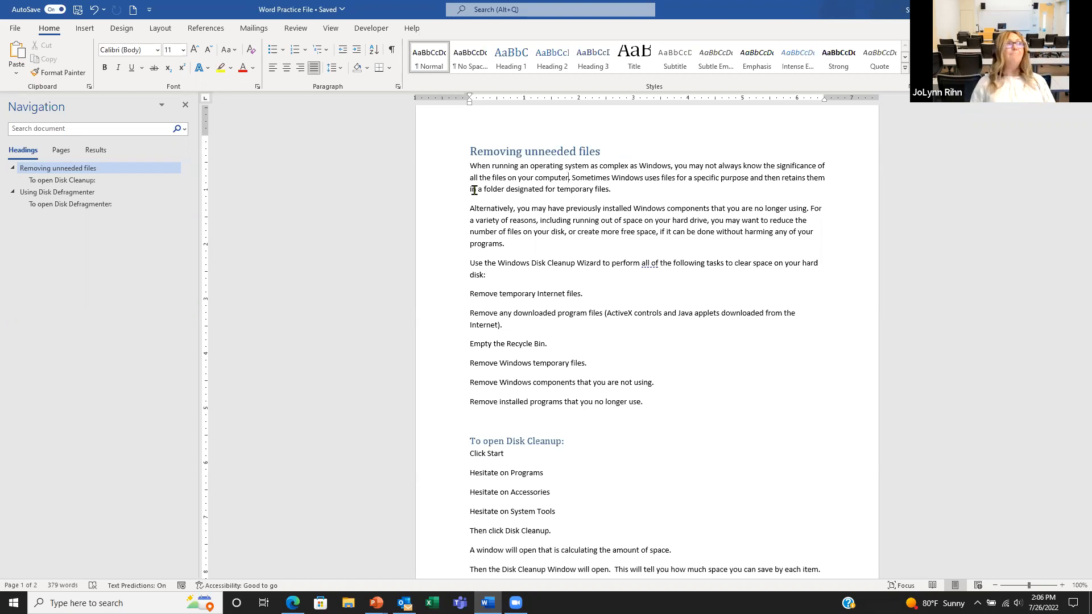
{"action": "key", "text": "ctrl+z"}
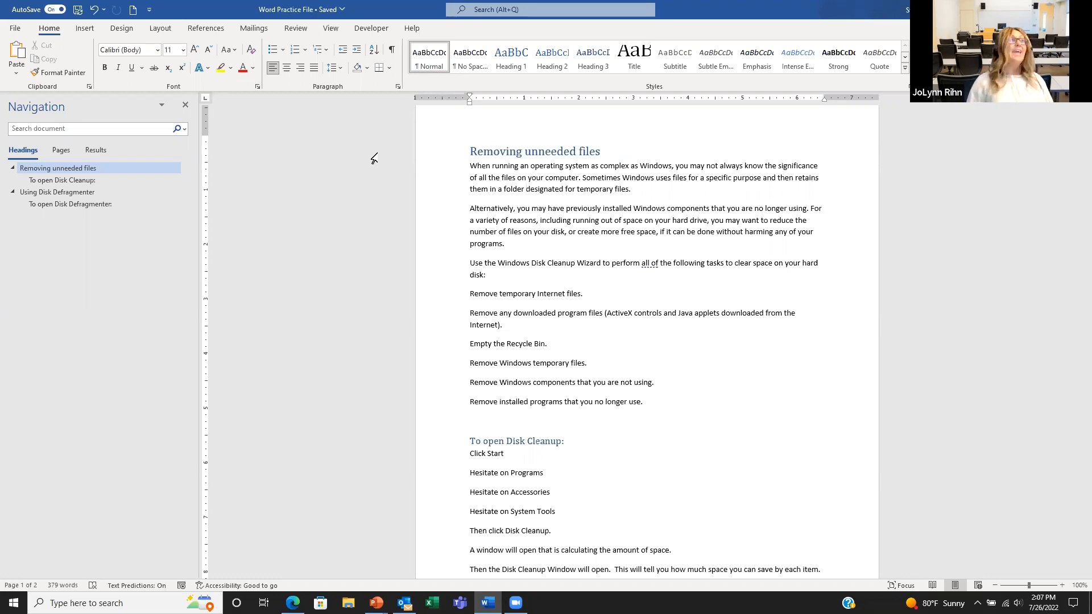
Step: Apply the Shaded style set to the whole document
{"action": "left_click", "coordinate": [126, 32]}
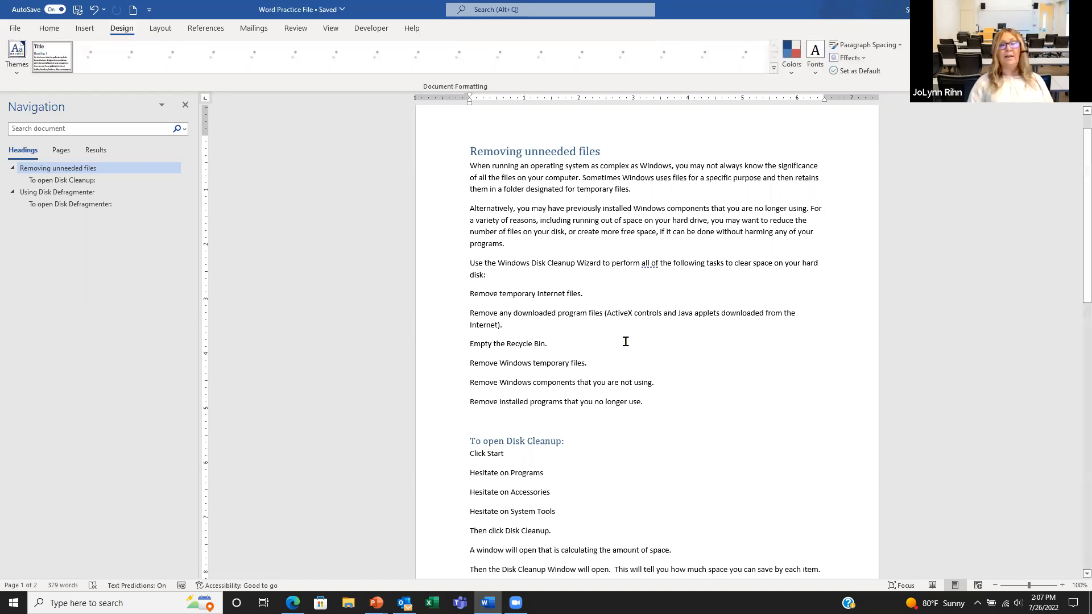
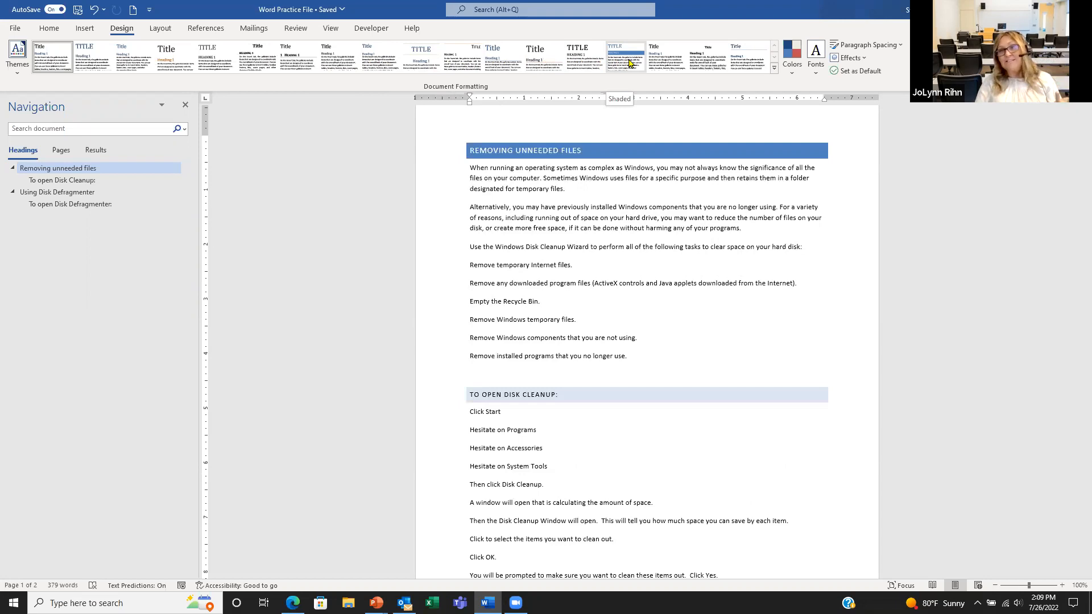
{"action": "left_click", "coordinate": [629, 63]}
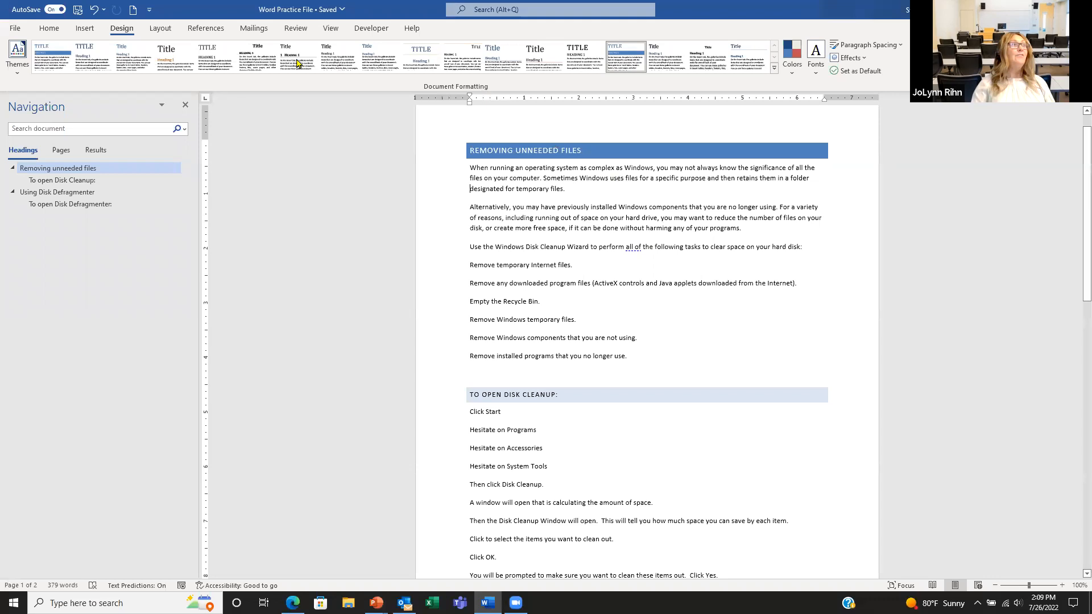
Step: Preview the line spacing choices for the heading "Removing unneeded files", and examine the formatting of the "To open Disk Cleanup:" heading and section
{"action": "left_click", "coordinate": [49, 28]}
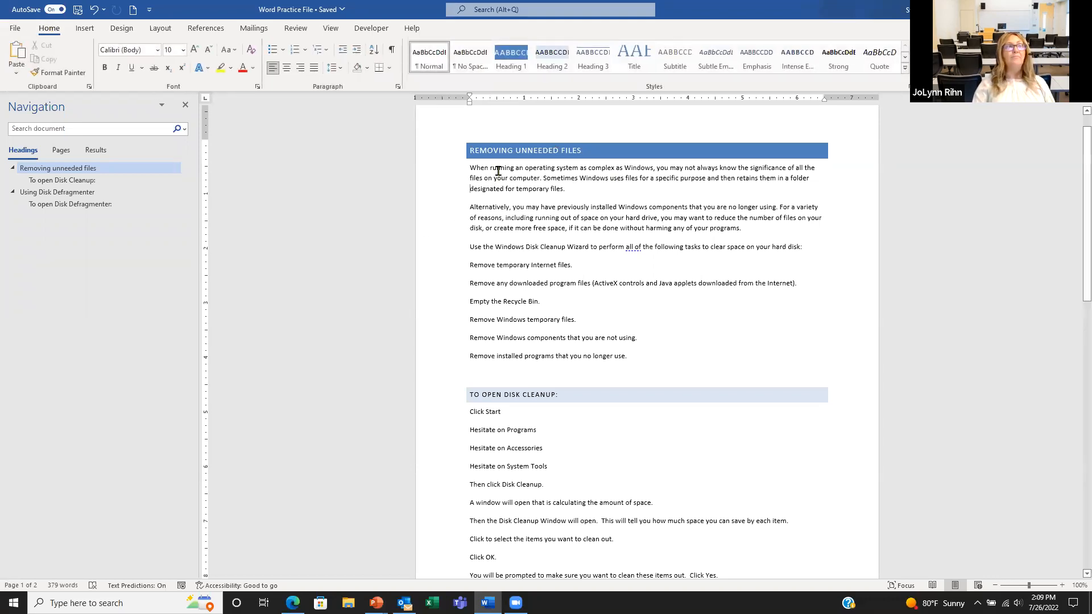
{"action": "left_click", "coordinate": [491, 154]}
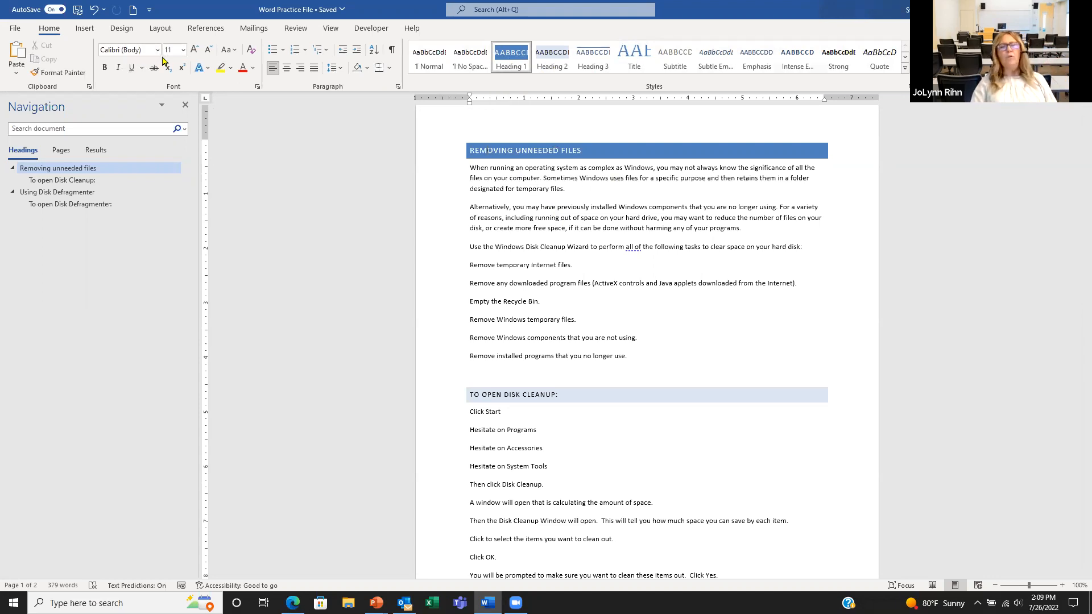
{"action": "left_click", "coordinate": [333, 69]}
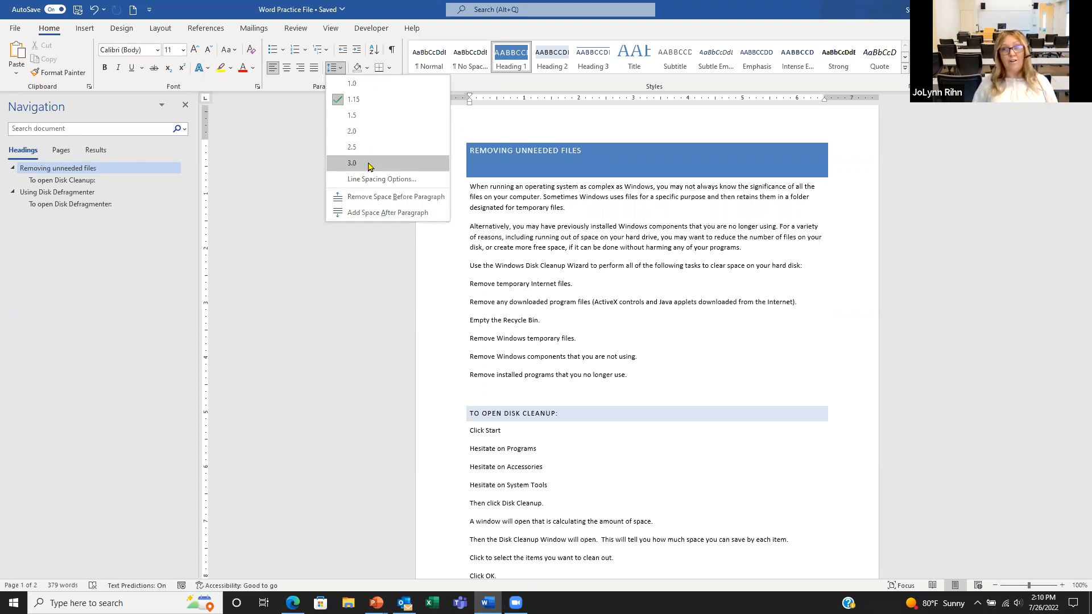
{"action": "left_click", "coordinate": [547, 221]}
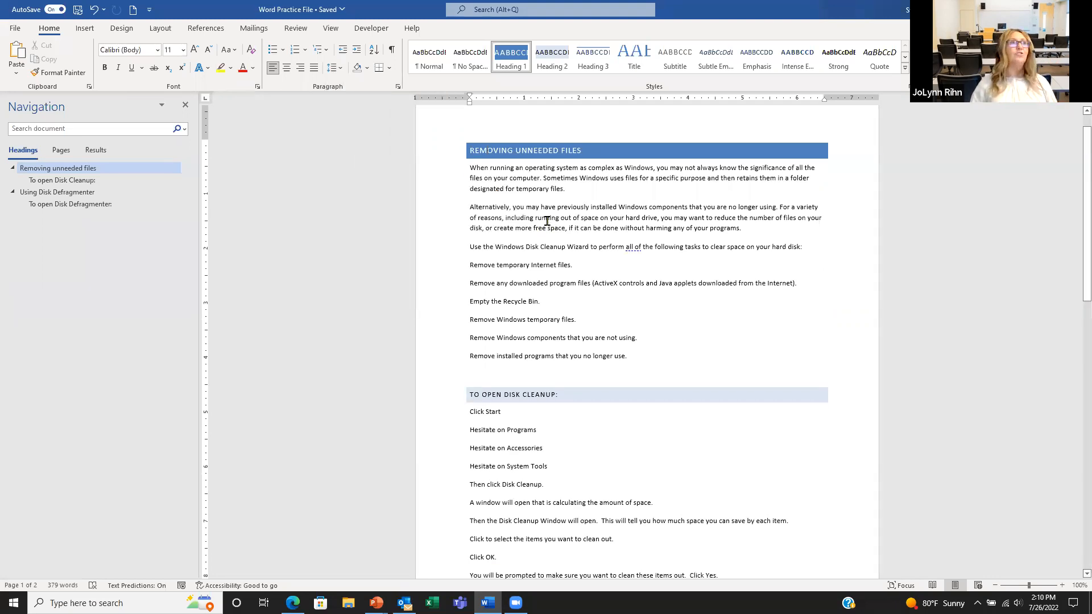
{"action": "left_click", "coordinate": [504, 393]}
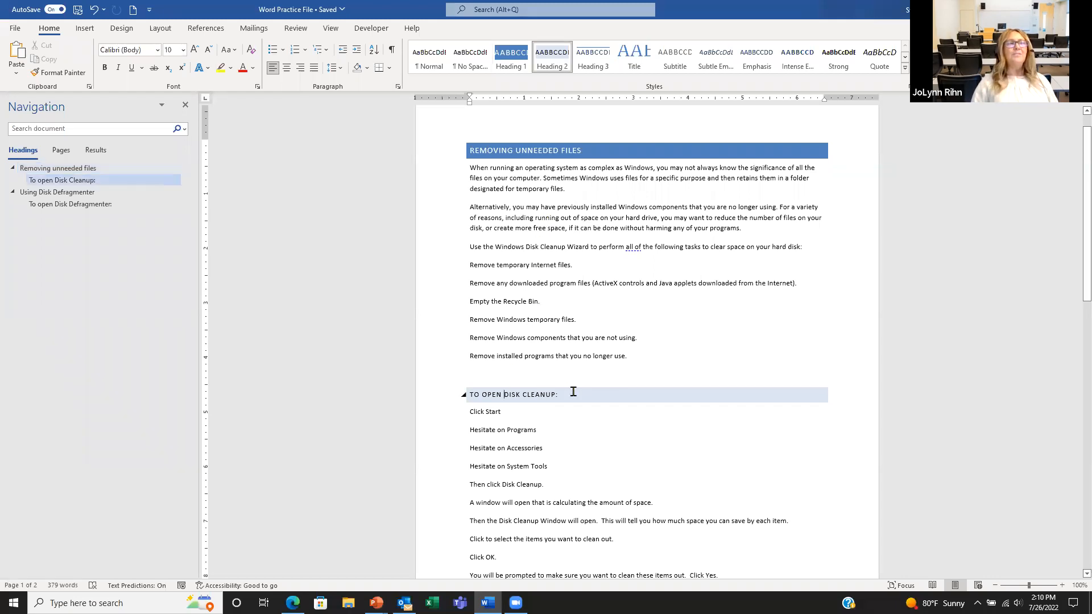
{"action": "scroll", "coordinate": [612, 390], "scroll_direction": "down", "scroll_amount": 3}
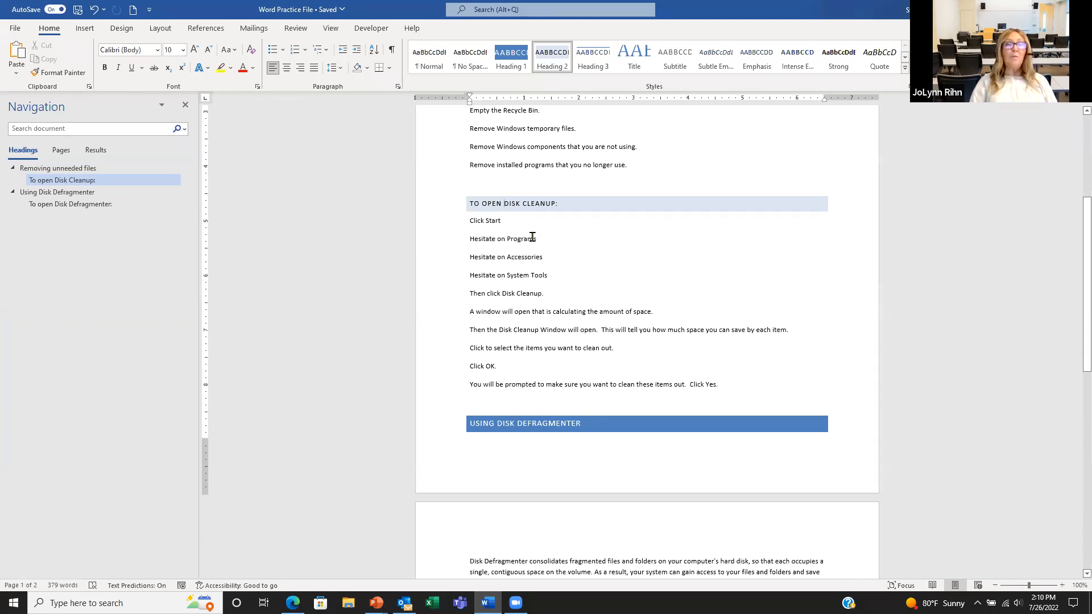
Step: Replace the Shaded style set with the one using blue, unshaded serif headings for the whole document
{"action": "left_click", "coordinate": [121, 28]}
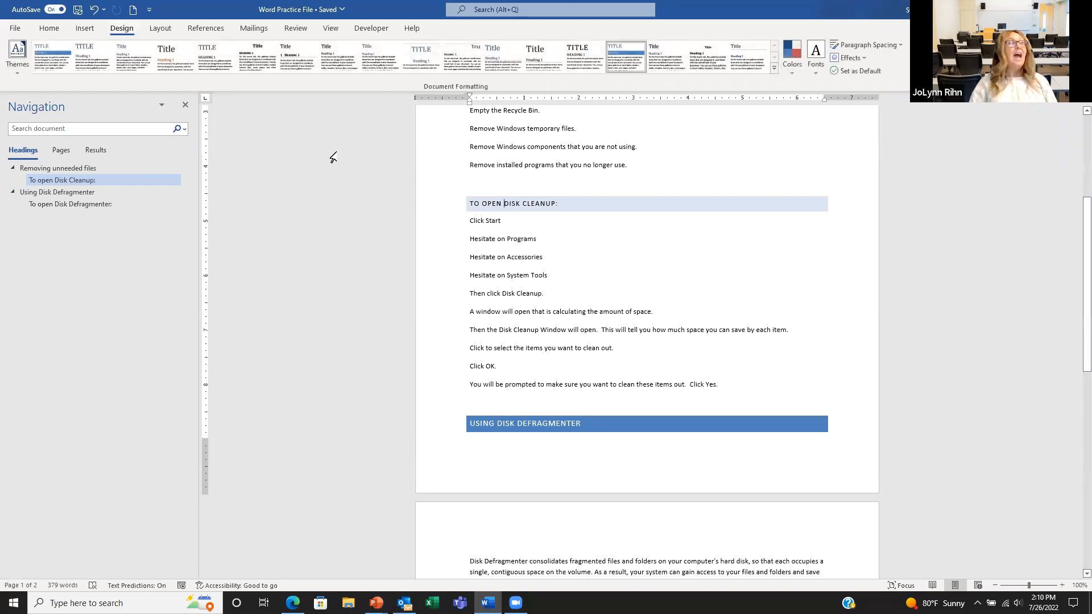
{"action": "left_click", "coordinate": [132, 65]}
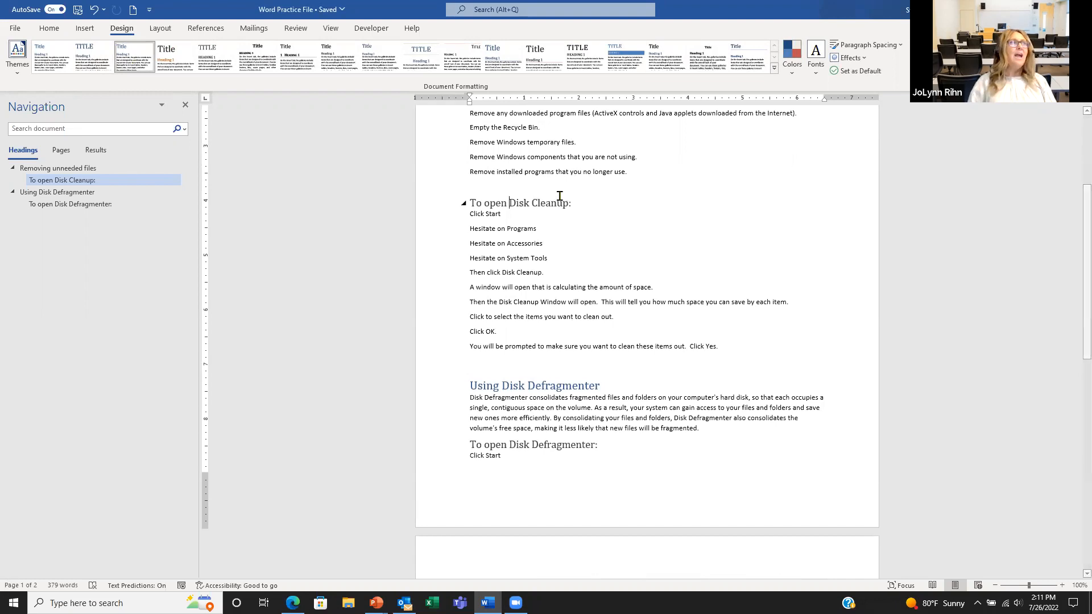
Step: Change the case of the heading "Removing unneeded files" to Capitalize Each Word
{"action": "left_click", "coordinate": [44, 30]}
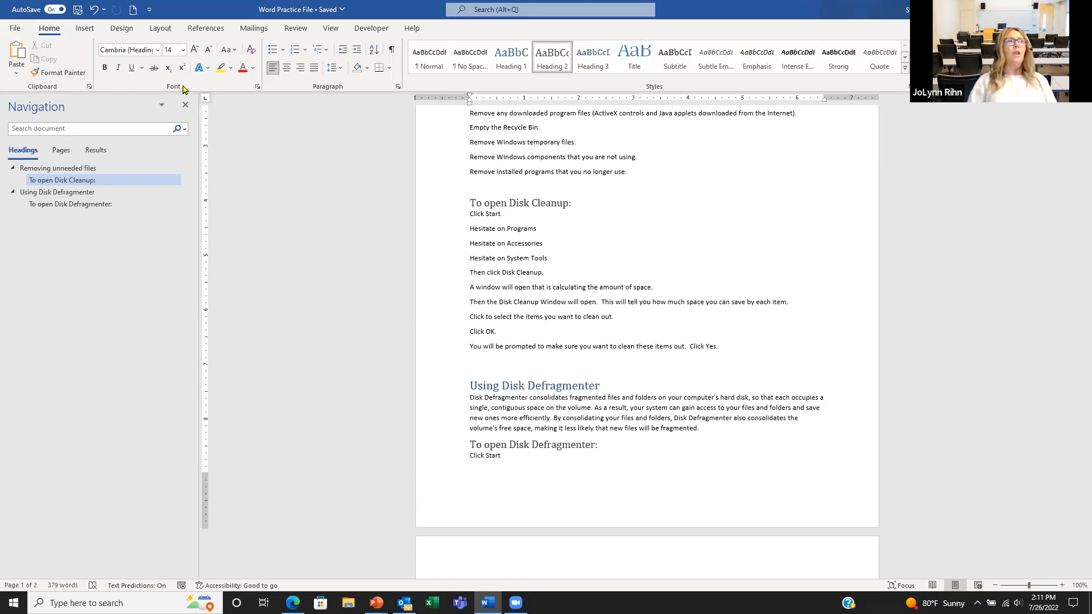
{"action": "scroll", "coordinate": [508, 172], "scroll_direction": "up", "scroll_amount": 5}
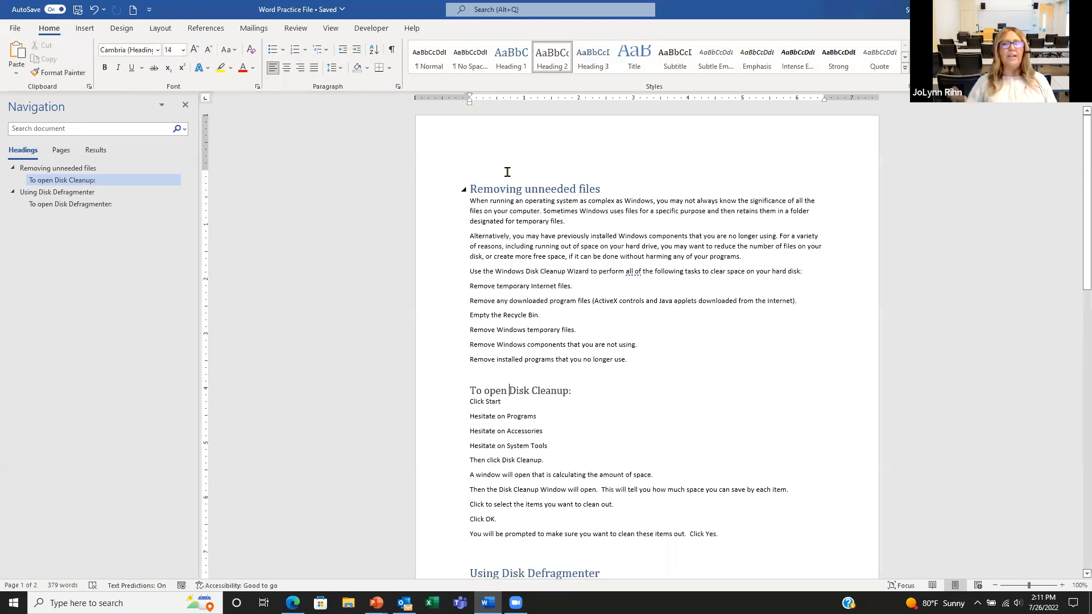
{"action": "left_click", "coordinate": [443, 195]}
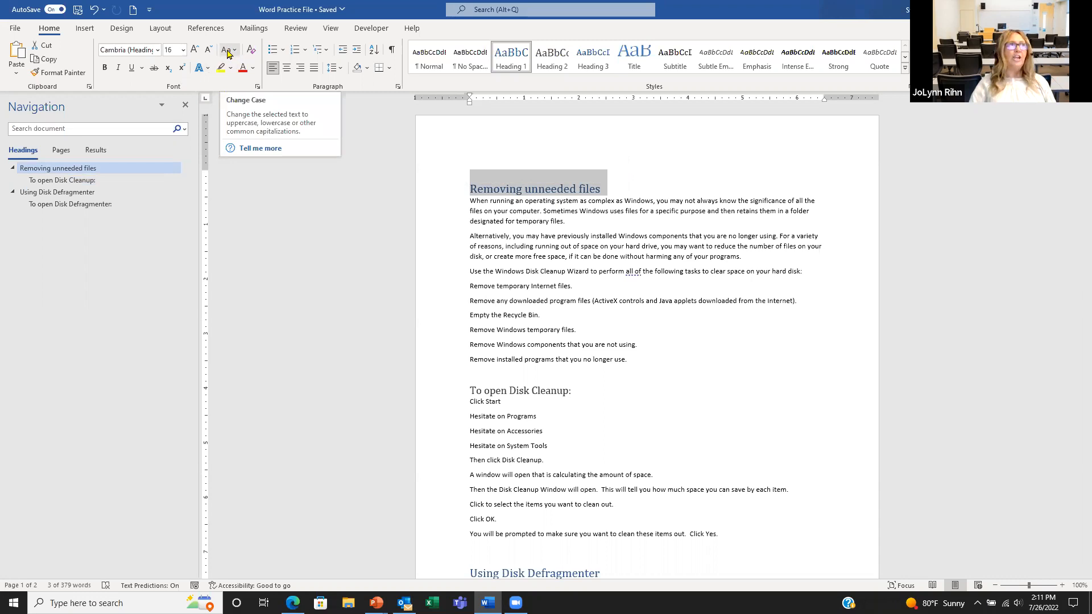
{"action": "left_click", "coordinate": [228, 51]}
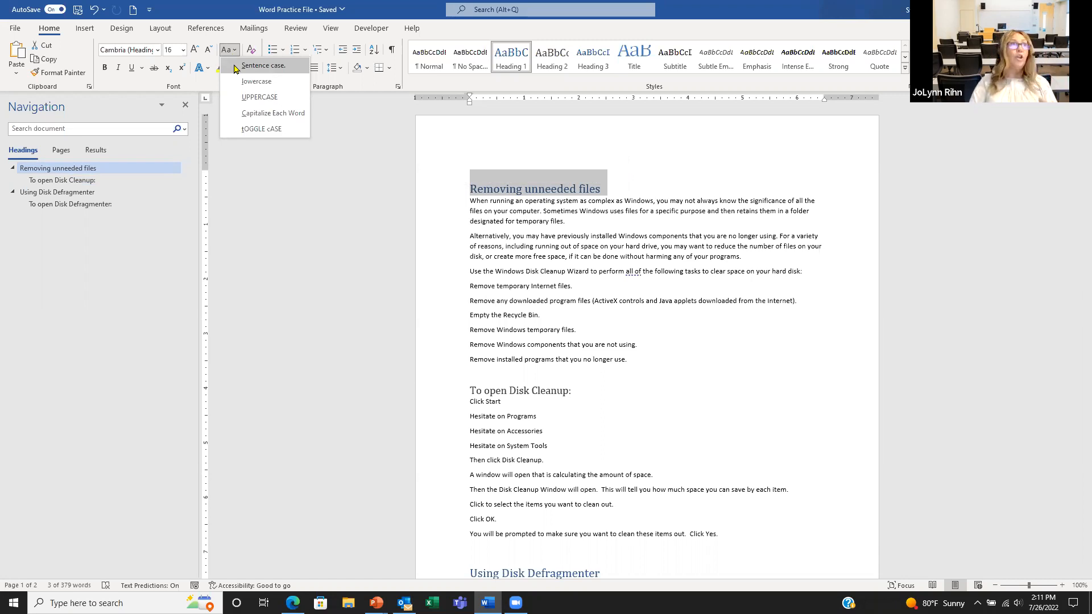
{"action": "left_click", "coordinate": [247, 115]}
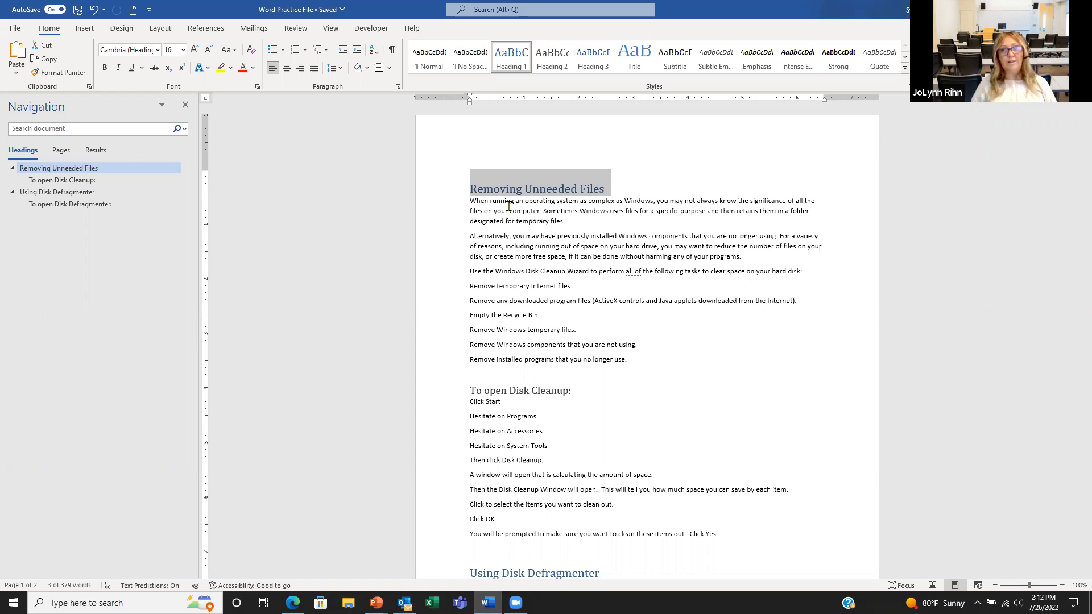
Step: Format the six "Remove…" and "Empty the Recycle Bin" task lines as a bulleted list, and insert the bullet "Add new text" after "Empty the Recycle Bin."
{"action": "left_click_drag", "start_coordinate": [442, 291], "coordinate": [445, 359]}
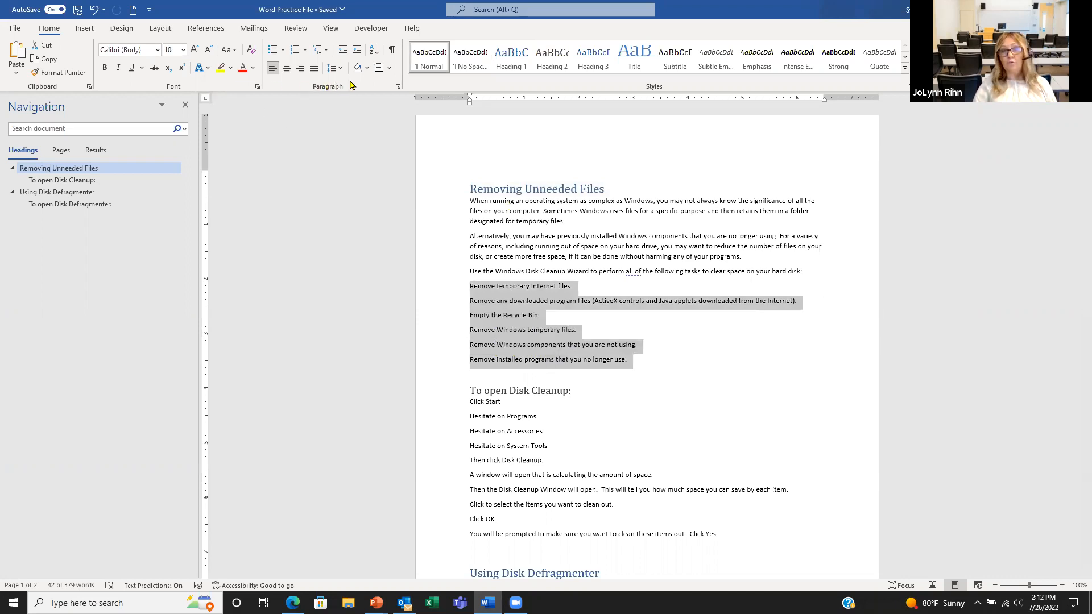
{"action": "left_click", "coordinate": [272, 51]}
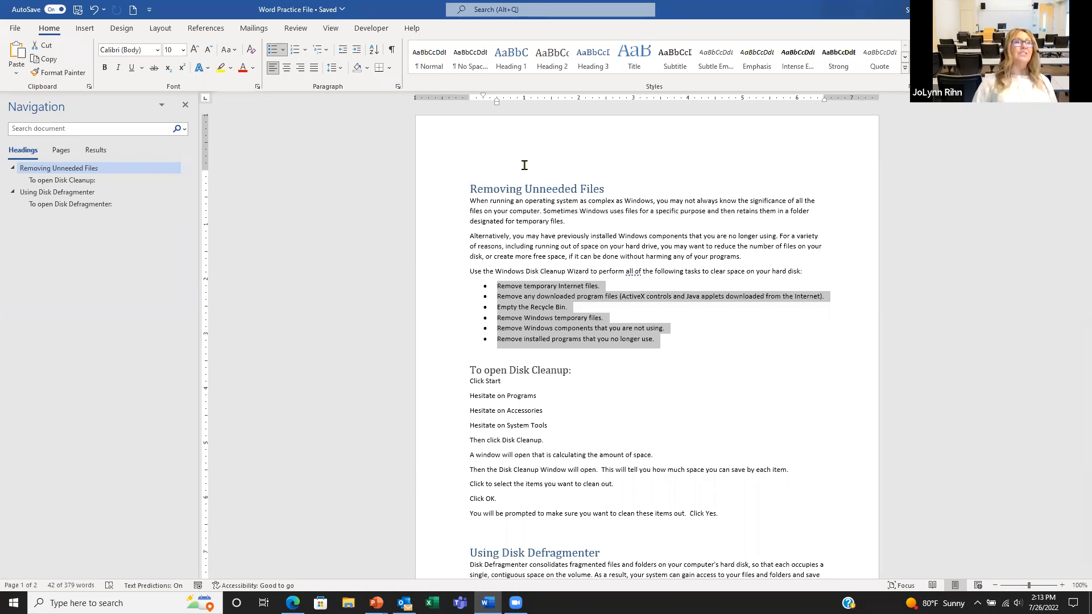
{"action": "left_click", "coordinate": [608, 310]}
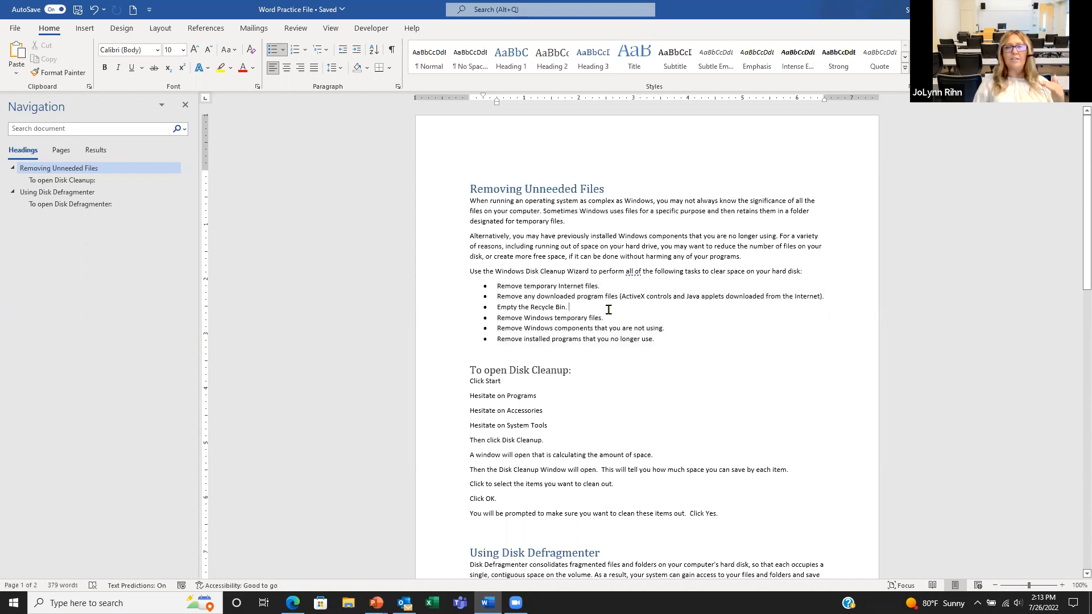
{"action": "left_click", "coordinate": [497, 318]}
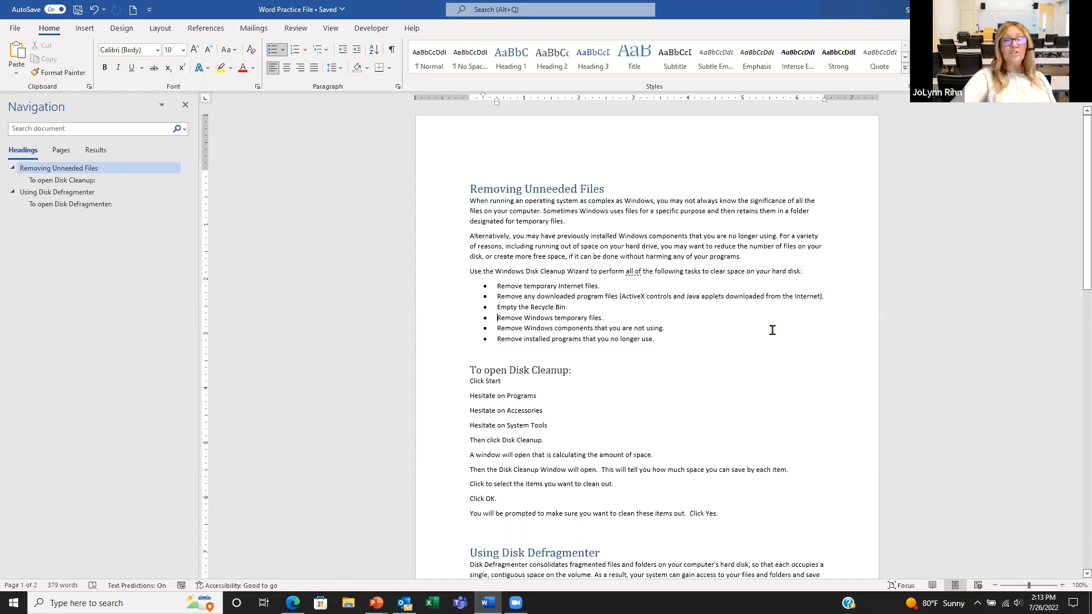
{"action": "key", "text": "Return"}
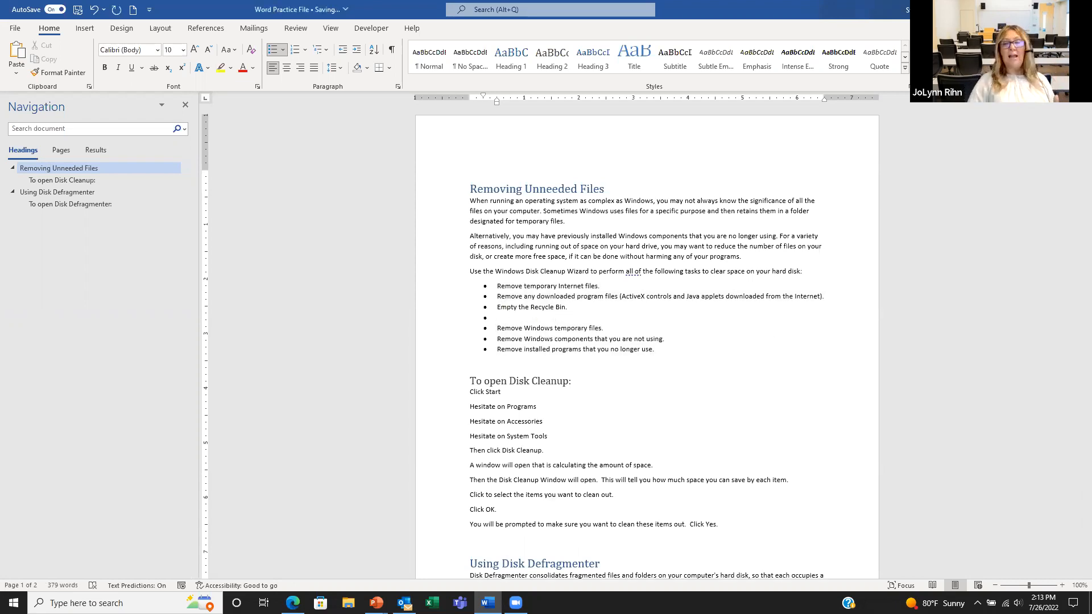
{"action": "type", "text": "Add new text"}
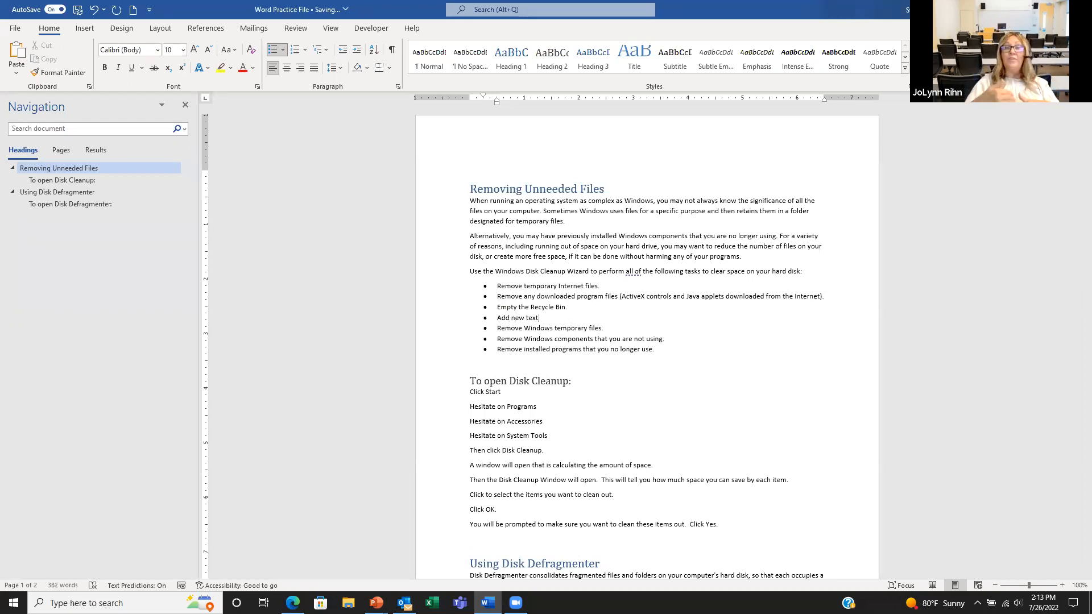
Step: Add an empty bullet at the end of the list, and delete it together with the blank line above "To open Disk Cleanup:"
{"action": "left_click", "coordinate": [683, 349]}
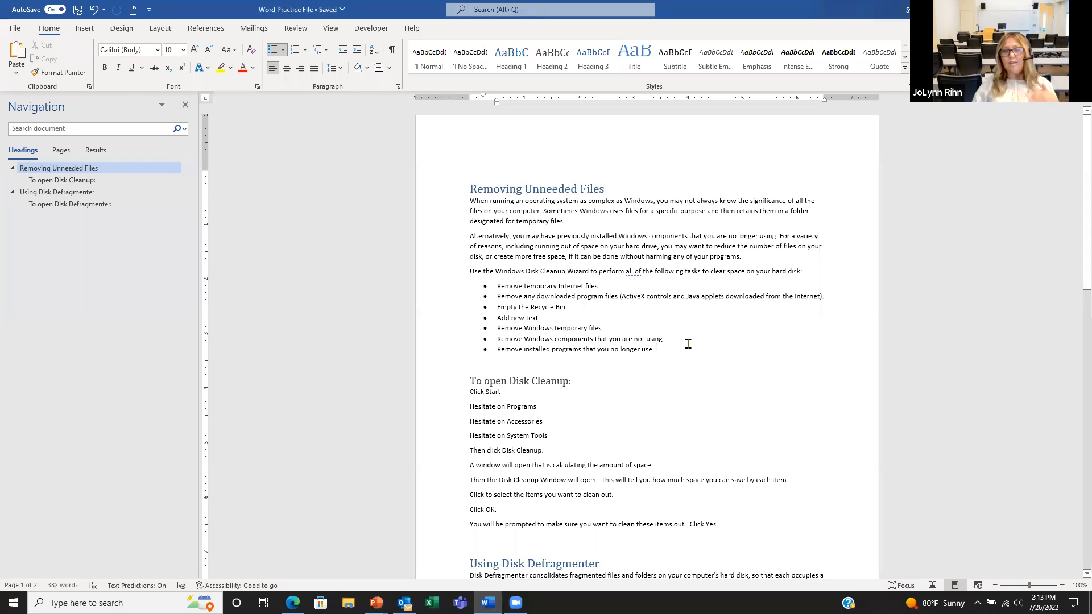
{"action": "key", "text": "Return"}
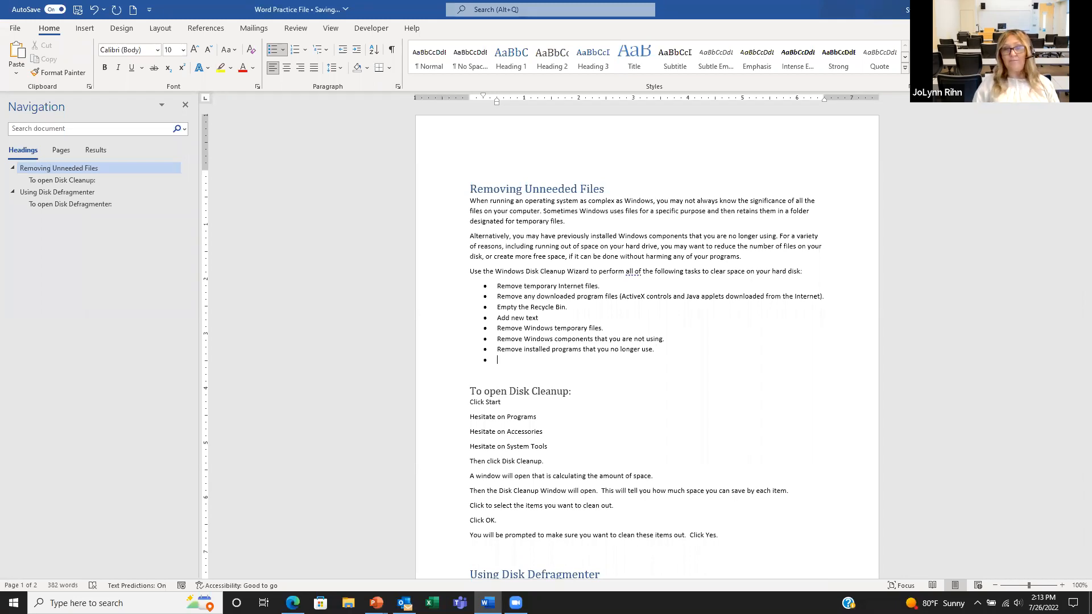
{"action": "left_click", "coordinate": [439, 371]}
{"action": "left_click_drag", "start_coordinate": [444, 372], "coordinate": [451, 377]}
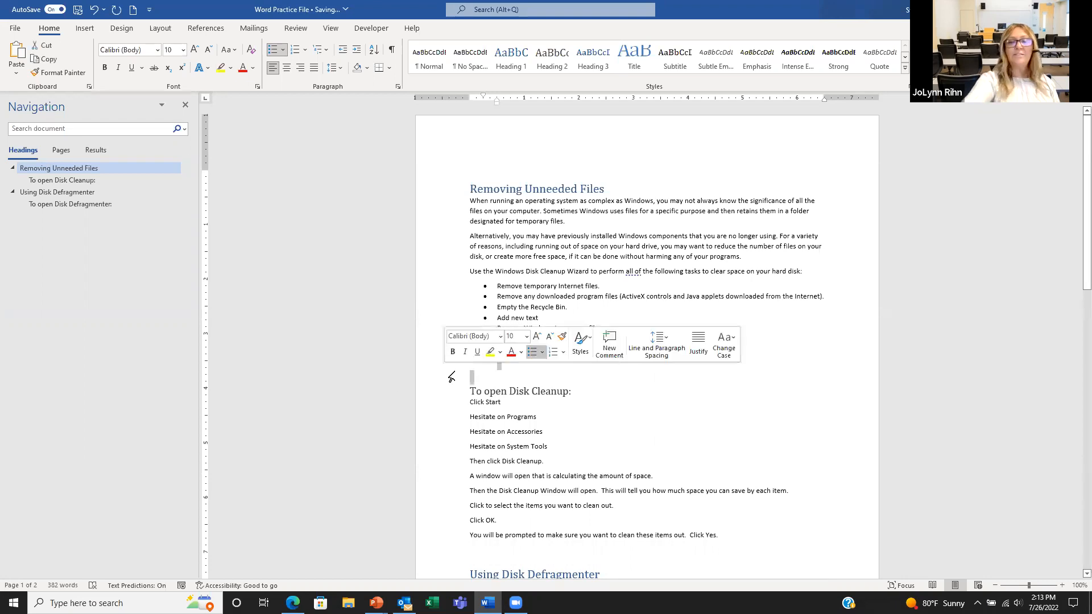
{"action": "key", "text": "Delete"}
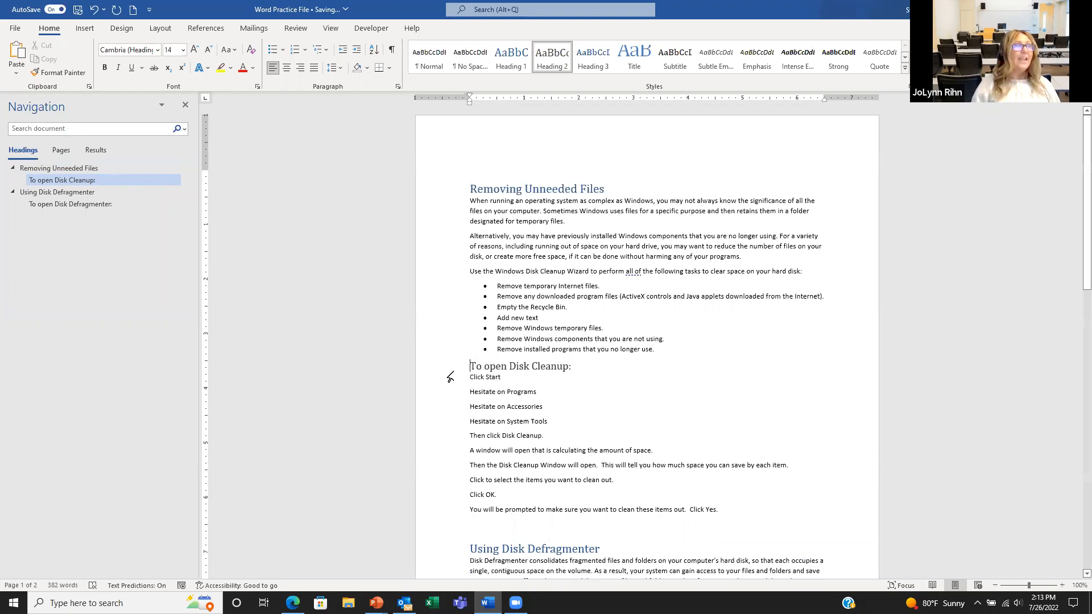
Step: Turn the lines under "To open Disk Cleanup:" into a numbered list, and delete the item "Hesitate on Accessories"
{"action": "left_click_drag", "start_coordinate": [455, 382], "coordinate": [506, 514]}
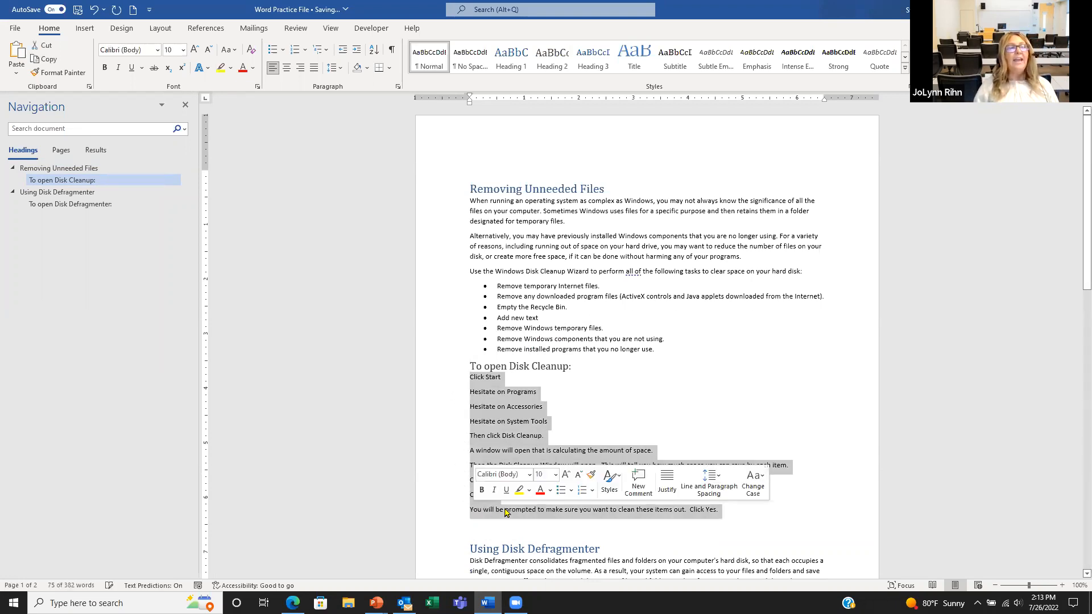
{"action": "left_click", "coordinate": [582, 492]}
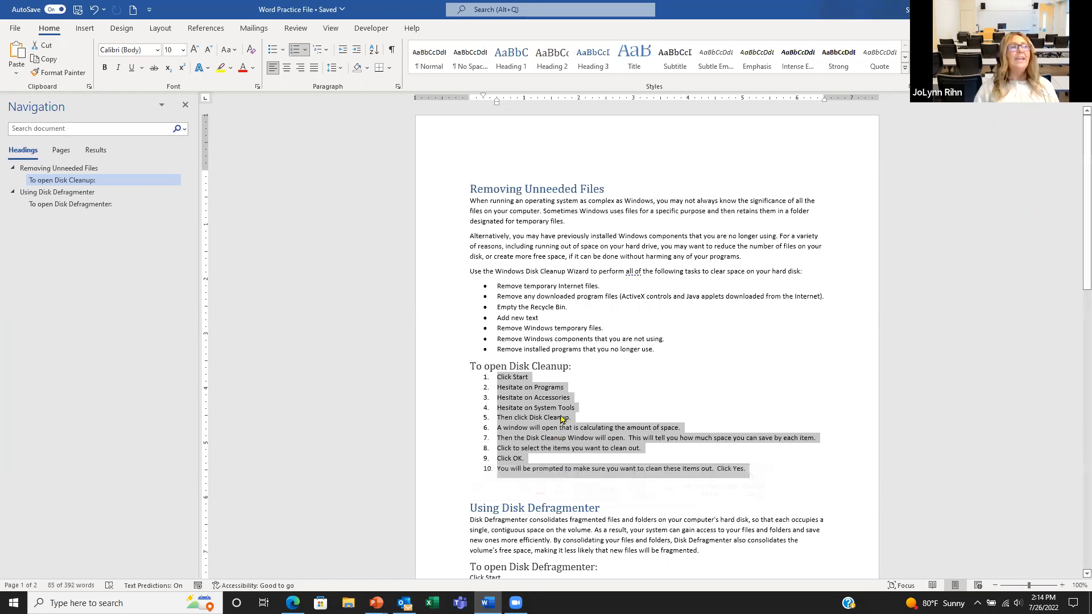
{"action": "left_click", "coordinate": [458, 401]}
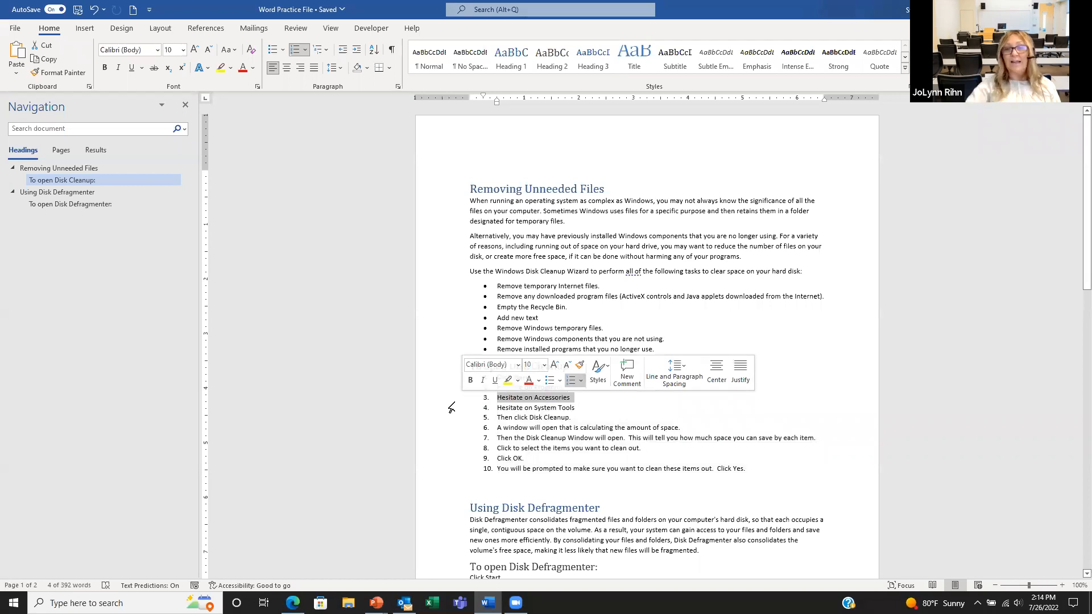
{"action": "key", "text": "Delete"}
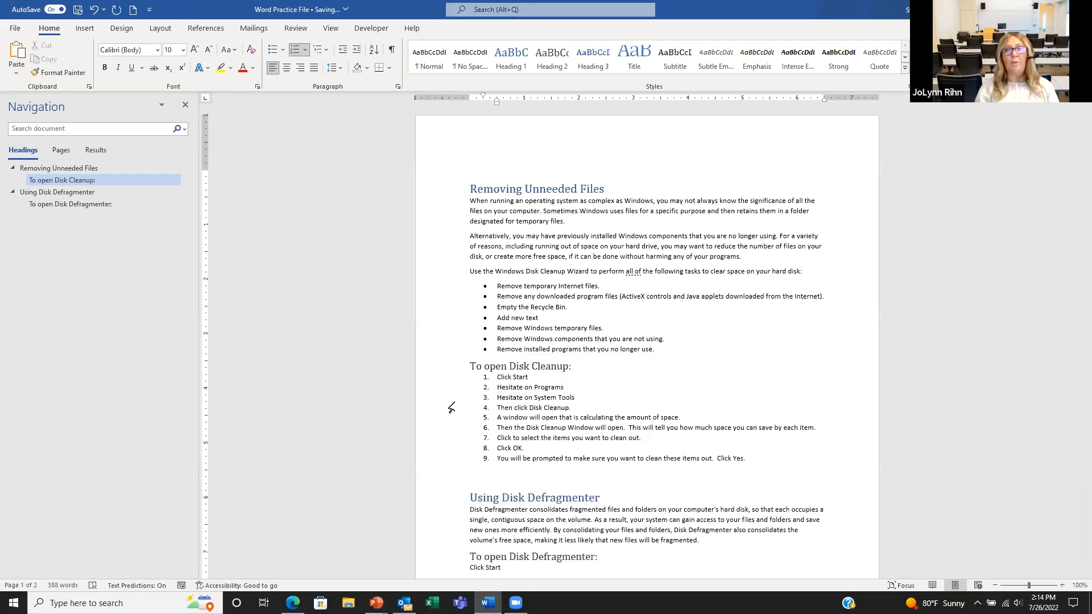
Step: Try adding an empty numbered item after "Hesitate on System Tools", and remove it again
{"action": "left_click", "coordinate": [575, 397]}
{"action": "key", "text": "Return"}
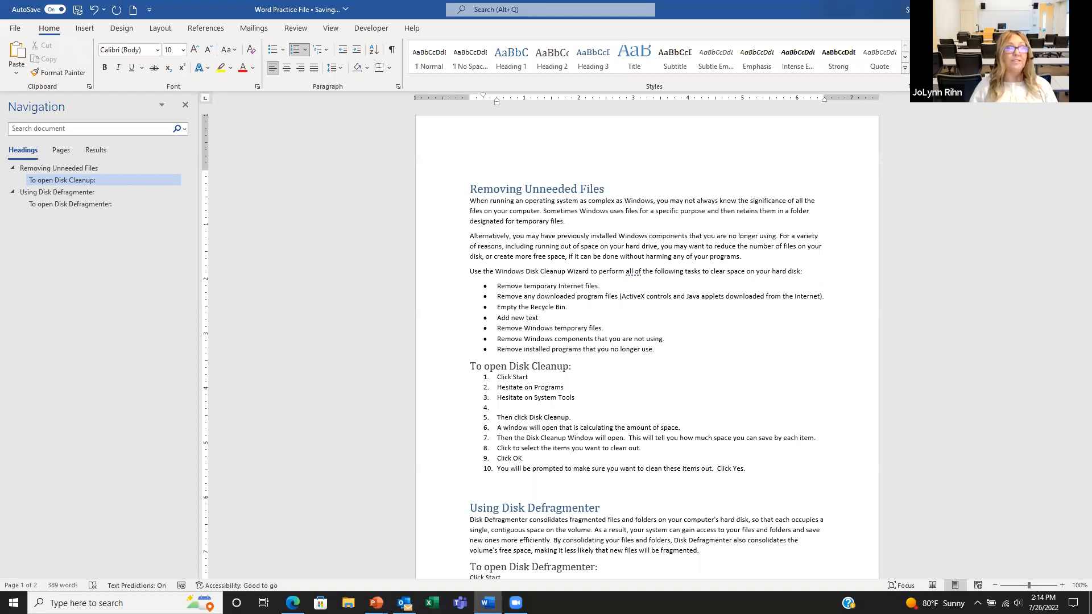
{"action": "key", "text": "BackSpace"}
{"action": "key", "text": "BackSpace"}
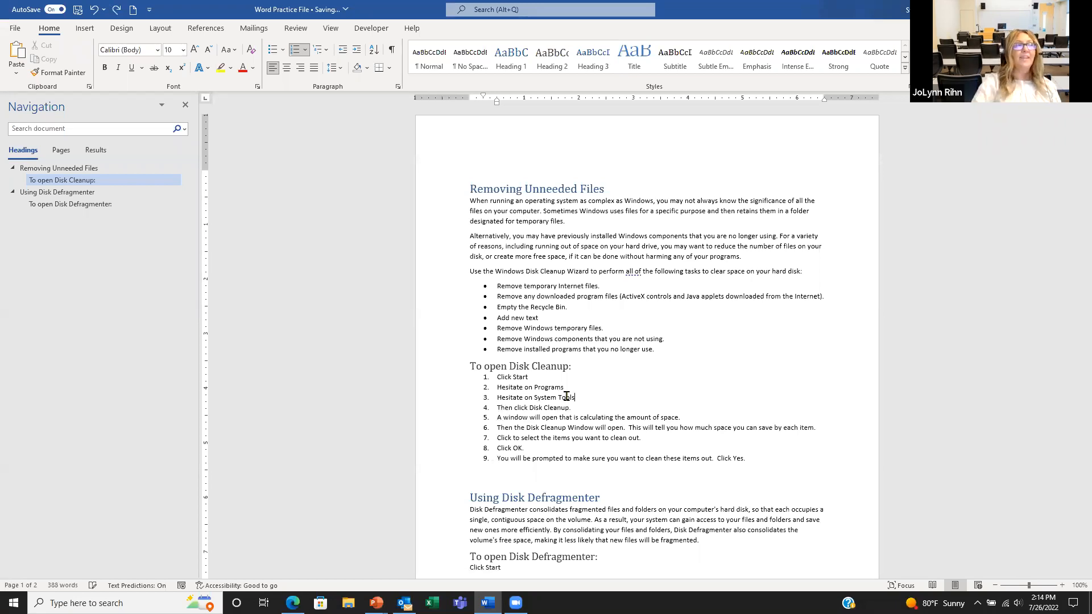
Step: Increase the first-line indent of the bulleted task list slightly so the bullets sit closer to their text
{"action": "left_click_drag", "start_coordinate": [498, 286], "coordinate": [552, 349]}
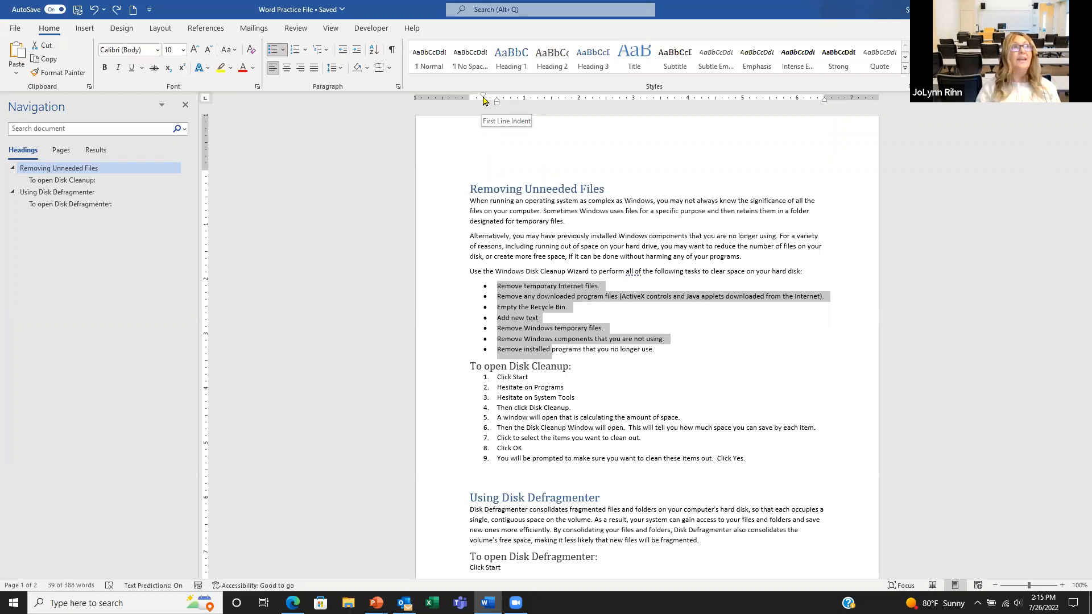
{"action": "mouse_move", "coordinate": [484, 100]}
{"action": "left_mouse_down"}
{"action": "mouse_move", "coordinate": [541, 107]}
{"action": "mouse_move", "coordinate": [500, 110]}
{"action": "mouse_move", "coordinate": [483, 98]}
{"action": "mouse_move", "coordinate": [498, 109]}
{"action": "left_mouse_up"}
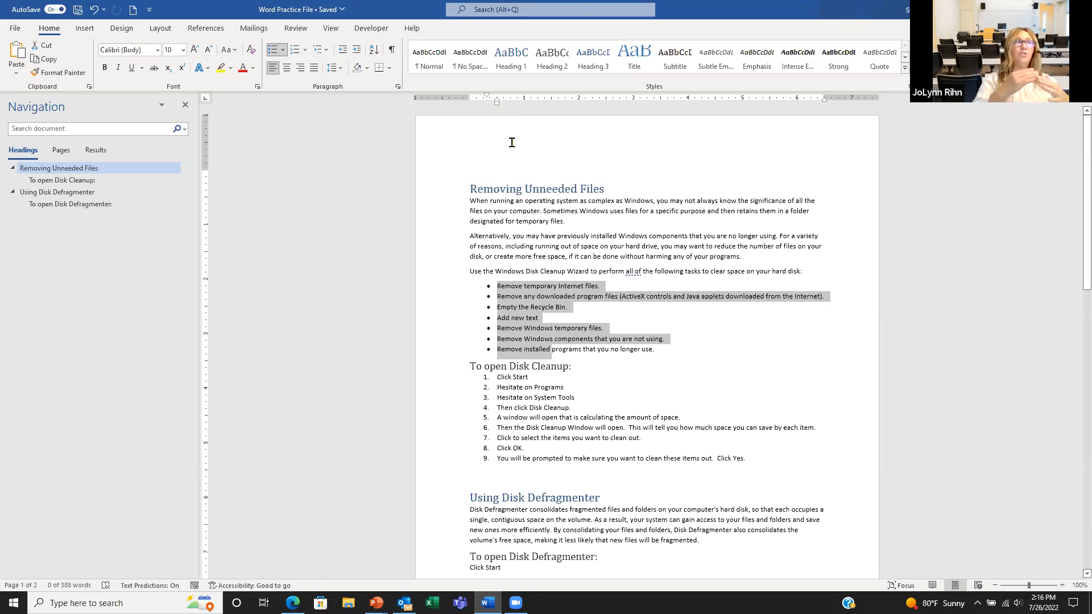
Step: Try a first-line indent and a half-inch left indent on the first paragraph under "Removing Unneeded Files", and undo the indent changes
{"action": "left_click", "coordinate": [500, 191]}
{"action": "left_click", "coordinate": [496, 212]}
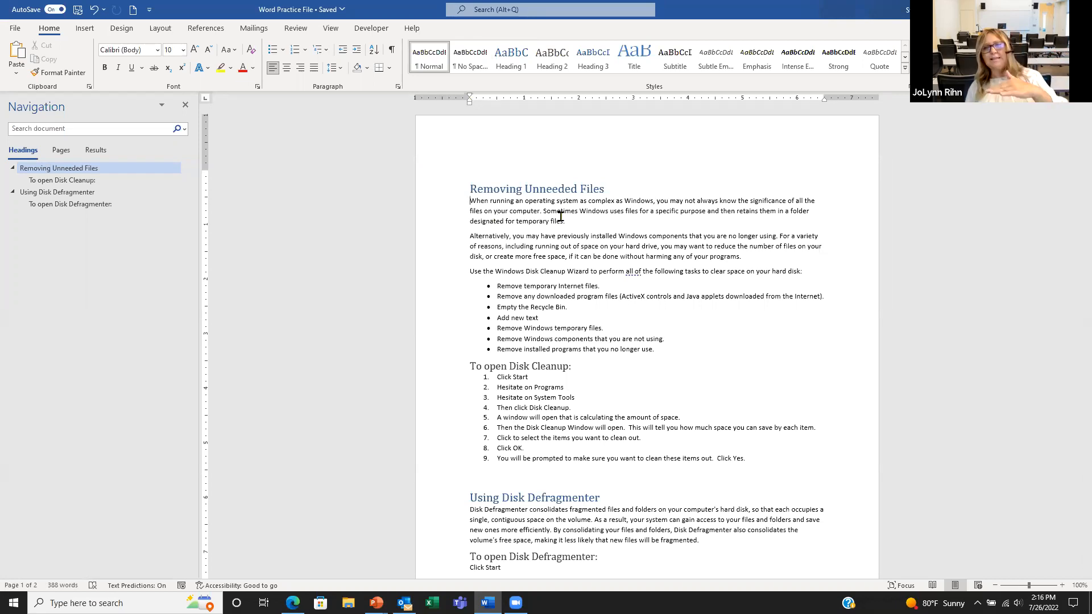
{"action": "key", "text": "Tab"}
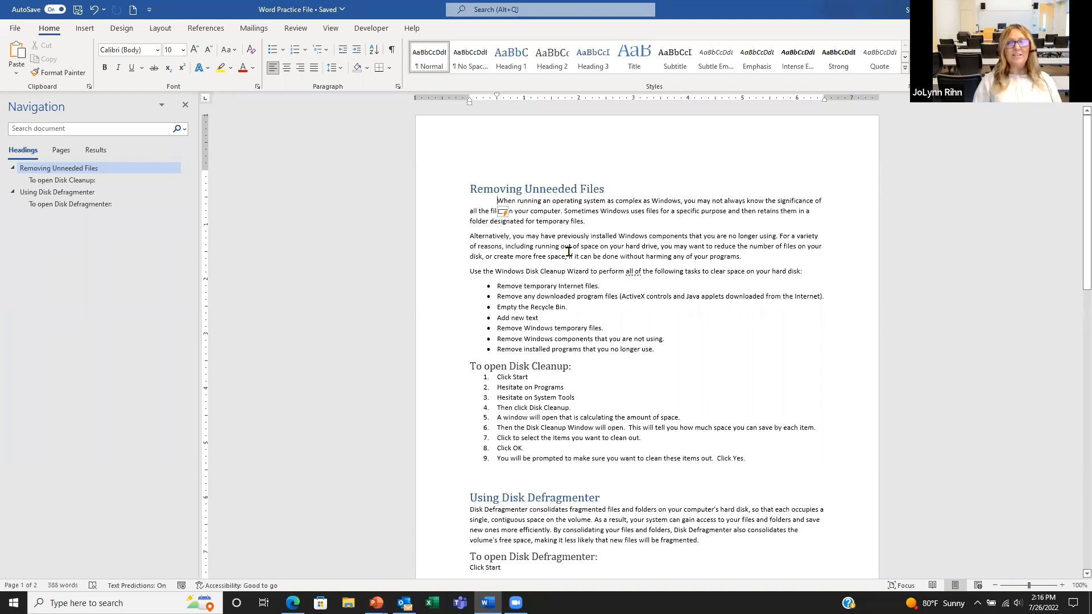
{"action": "key", "text": "Tab"}
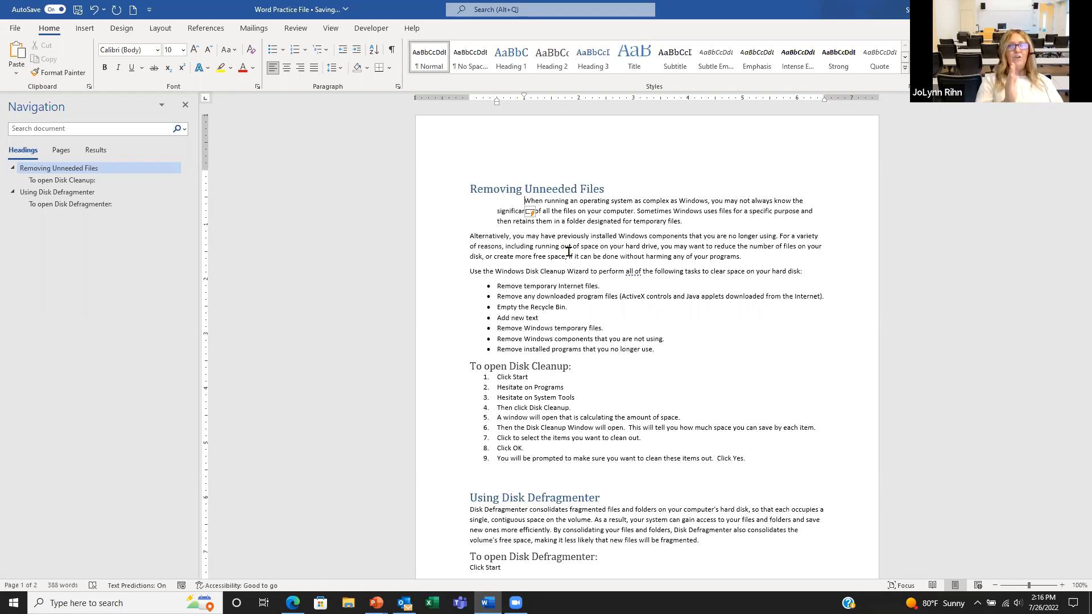
{"action": "key", "text": "BackSpace"}
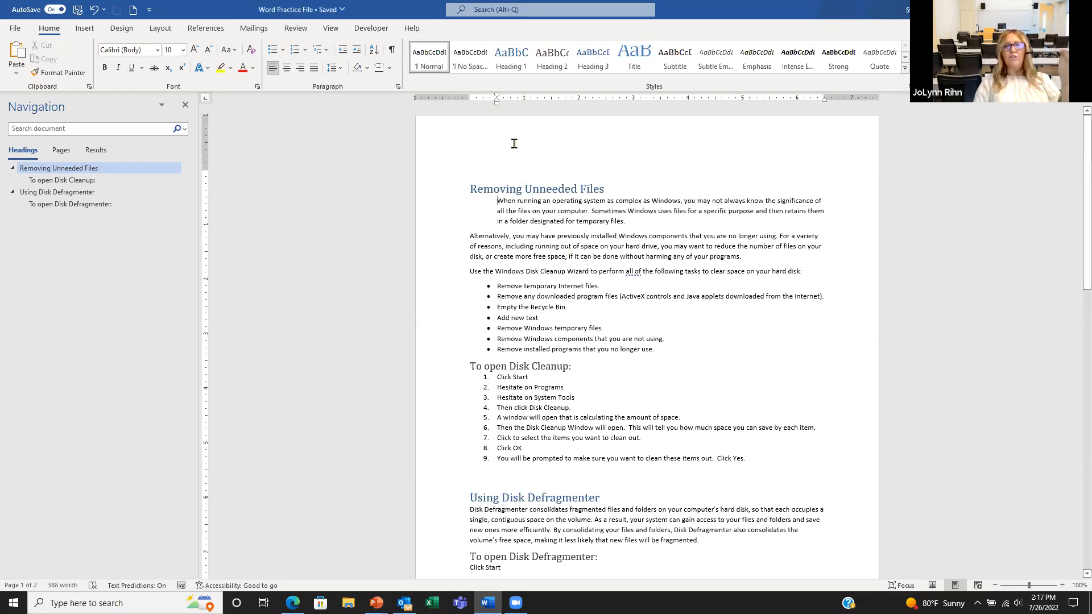
{"action": "mouse_move", "coordinate": [499, 102]}
{"action": "left_mouse_down"}
{"action": "mouse_move", "coordinate": [519, 107]}
{"action": "mouse_move", "coordinate": [483, 107]}
{"action": "mouse_move", "coordinate": [527, 110]}
{"action": "mouse_move", "coordinate": [496, 109]}
{"action": "left_mouse_up"}
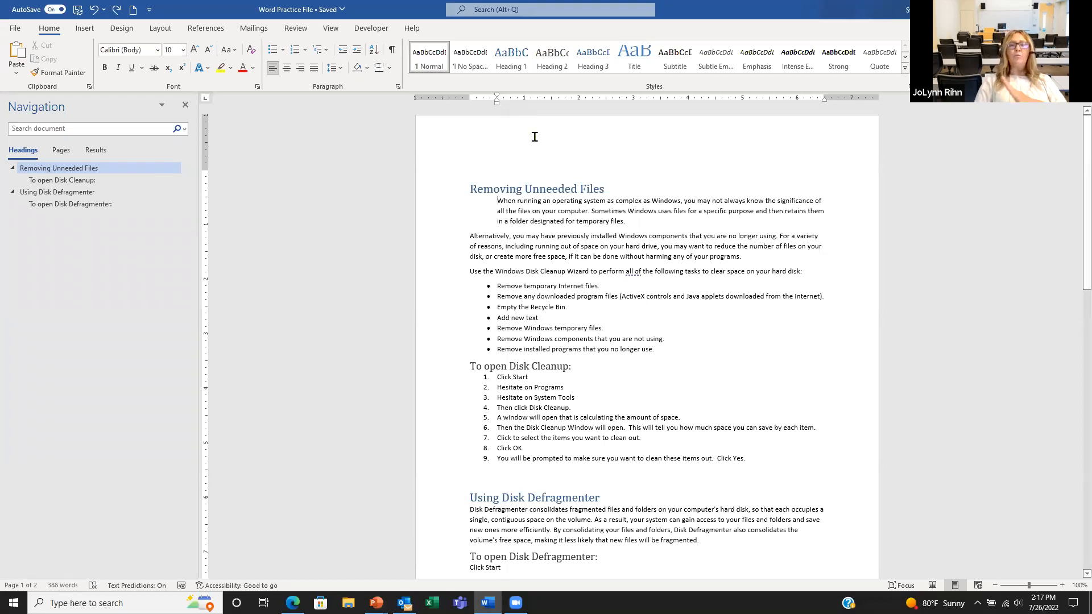
{"action": "key", "text": "ctrl+z"}
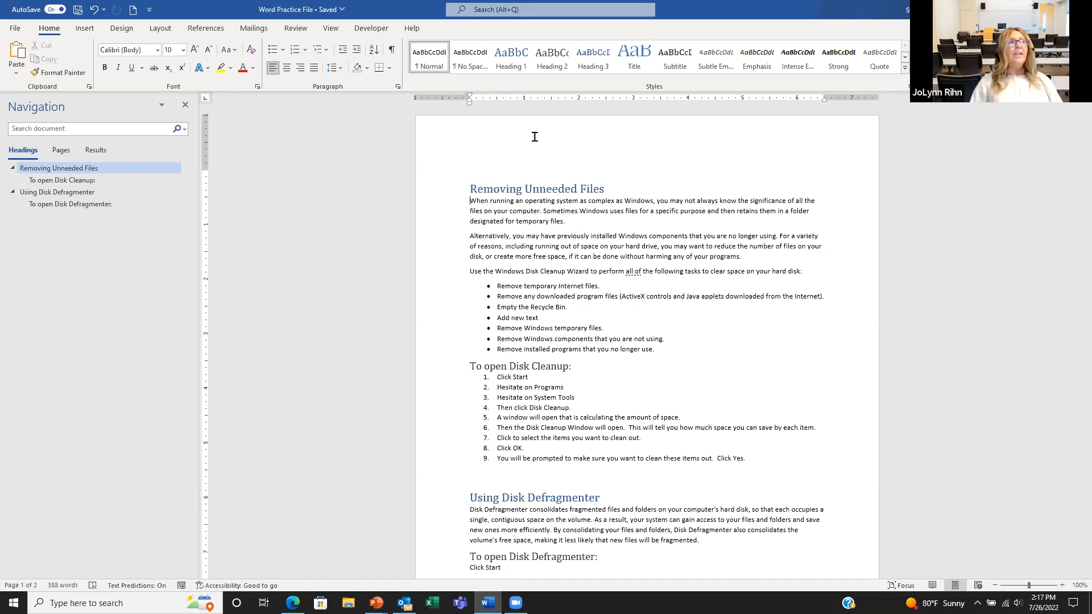
Step: Try moving the first body paragraph's right indent in to about 4.5 inches, and restore it to the right margin
{"action": "left_click", "coordinate": [559, 200]}
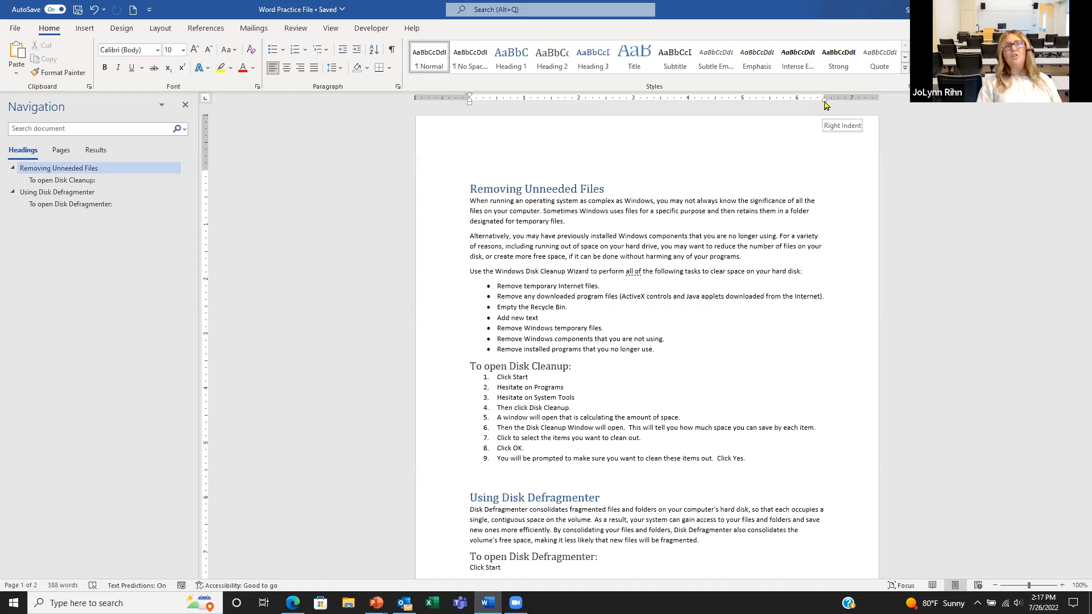
{"action": "left_click_drag", "start_coordinate": [827, 105], "coordinate": [716, 110]}
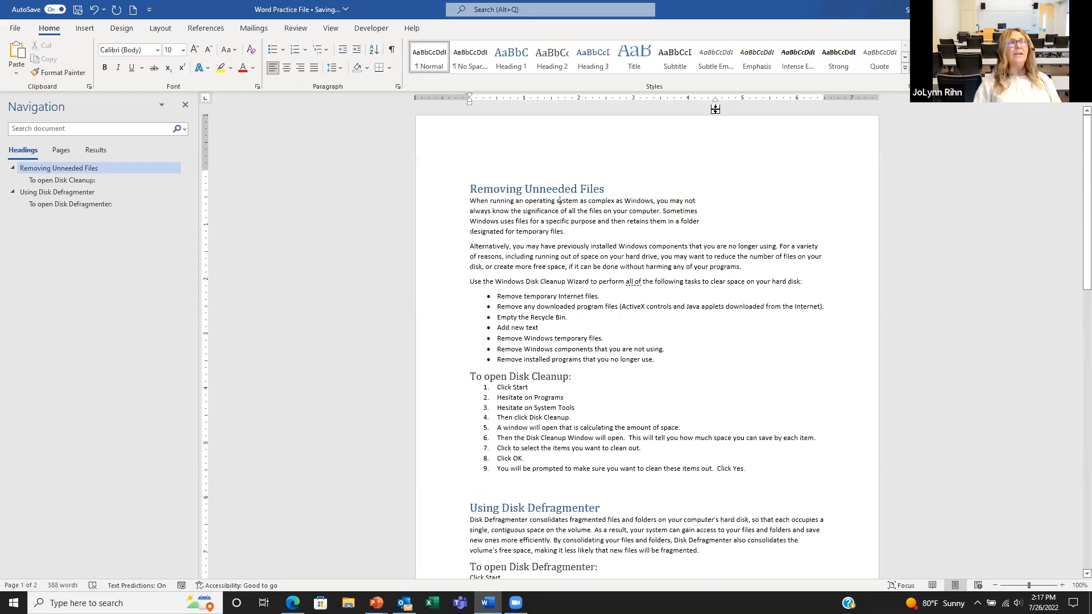
{"action": "left_click_drag", "start_coordinate": [716, 103], "coordinate": [825, 106]}
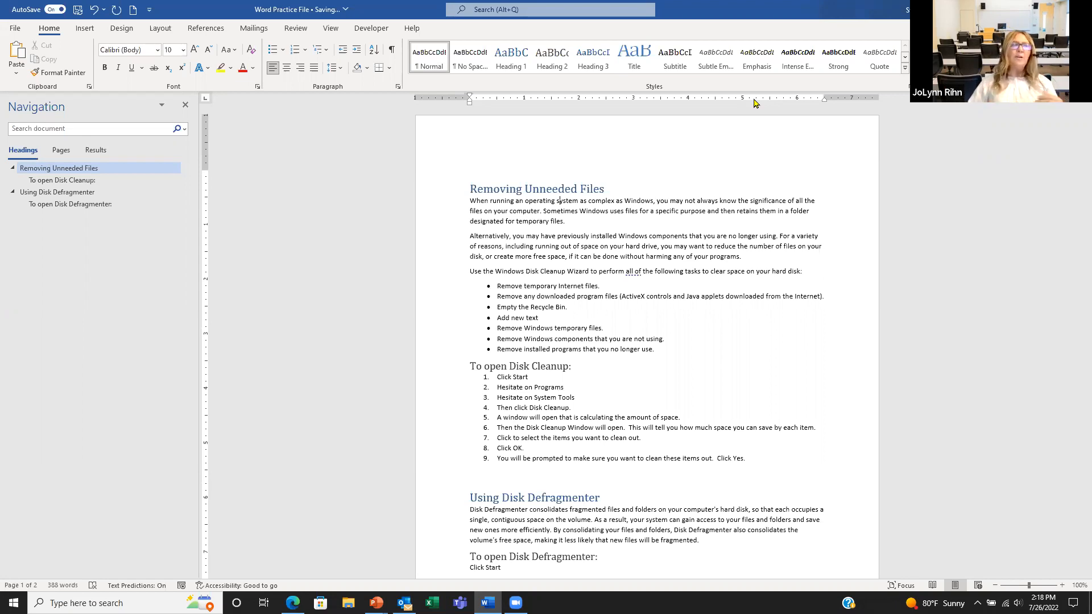
{"action": "scroll", "coordinate": [660, 289], "scroll_direction": "down", "scroll_amount": 5}
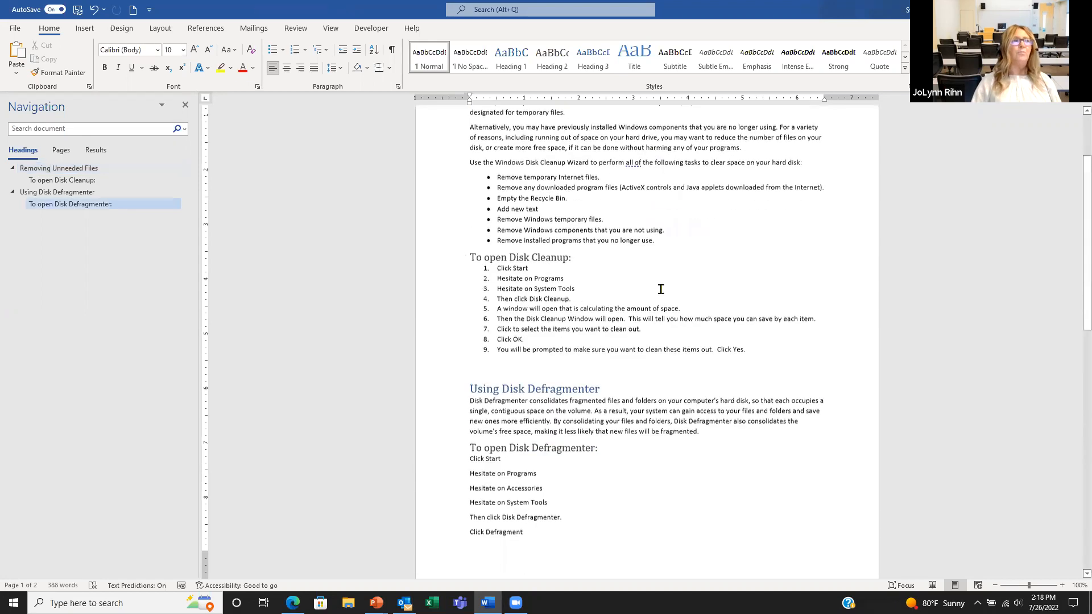
Step: Add a tab-separated line reading "Test", "Run", "test", "run" below the last paragraph on page 2
{"action": "scroll", "coordinate": [660, 290], "scroll_direction": "down", "scroll_amount": 8}
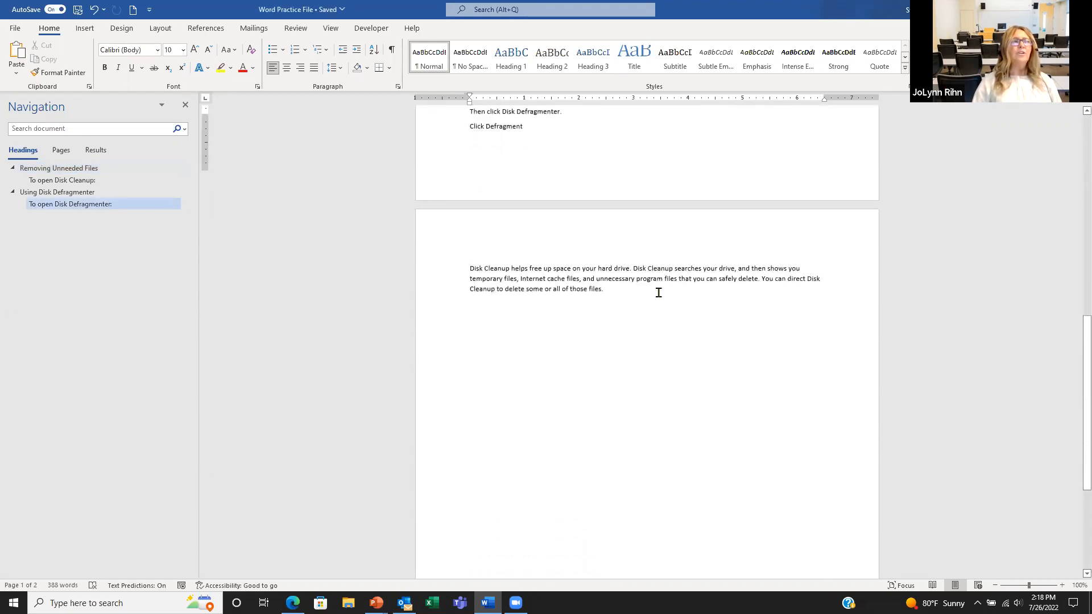
{"action": "left_click", "coordinate": [516, 293]}
{"action": "left_click", "coordinate": [636, 264]}
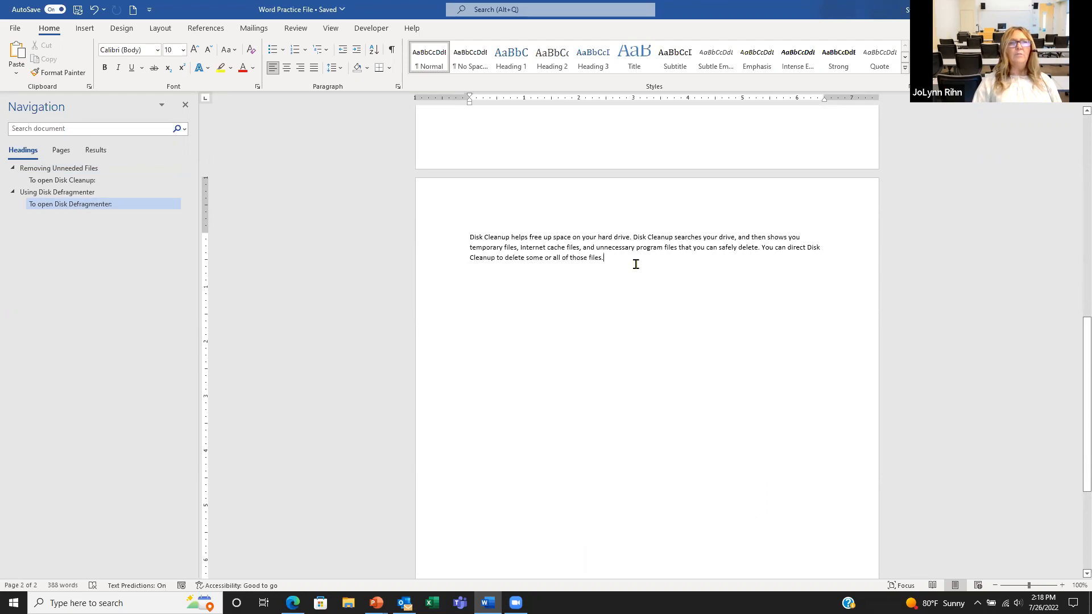
{"action": "key", "text": "Return"}
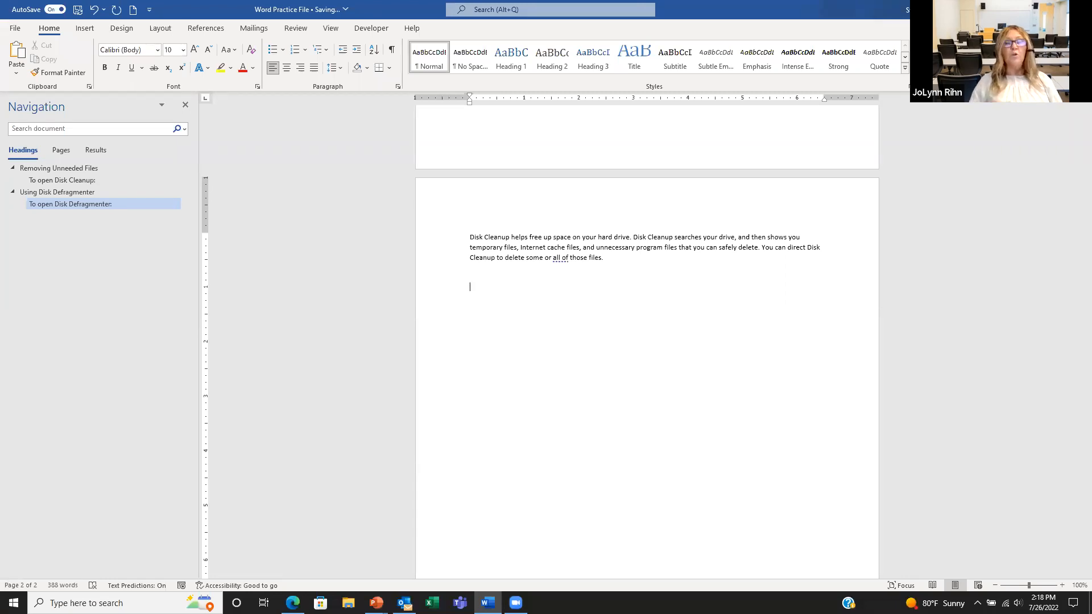
{"action": "type", "text": "Test"}
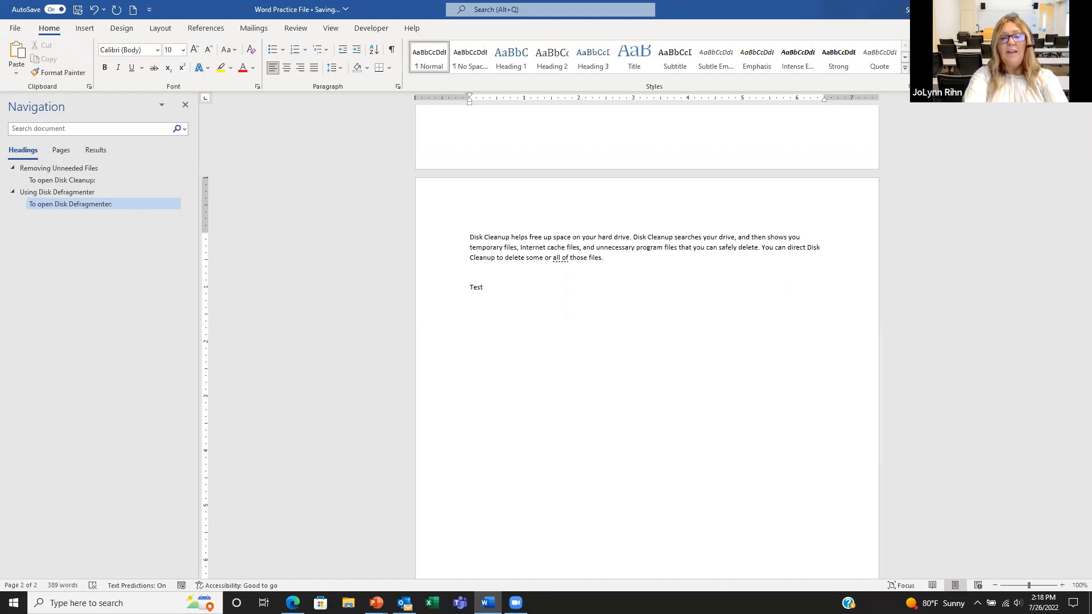
{"action": "key", "text": "Tab"}
{"action": "type", "text": "Run\ttest\trun"}
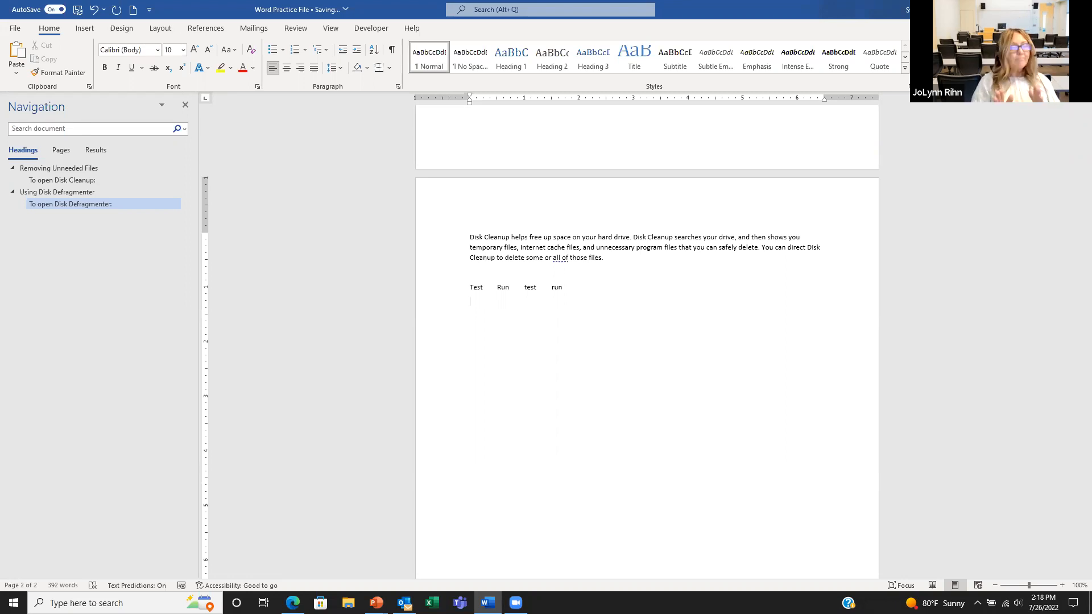
{"action": "key", "text": "Return"}
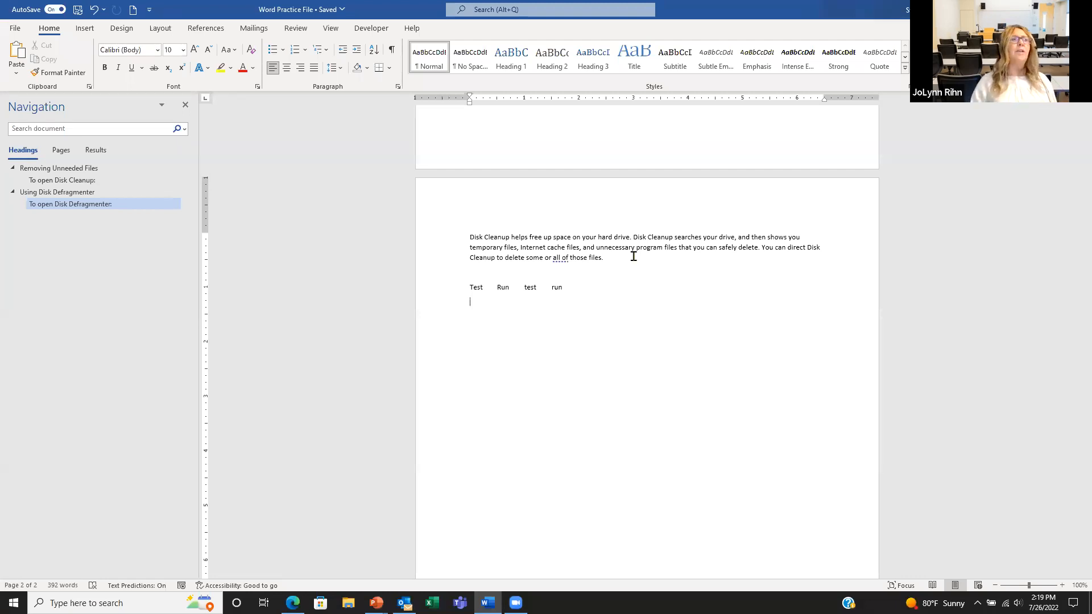
Step: Change the numbering of the nine-item list under "To open Disk Cleanup:" to uppercase Roman numerals
{"action": "scroll", "coordinate": [585, 298], "scroll_direction": "up", "scroll_amount": 5}
{"action": "scroll", "coordinate": [592, 298], "scroll_direction": "up", "scroll_amount": 3}
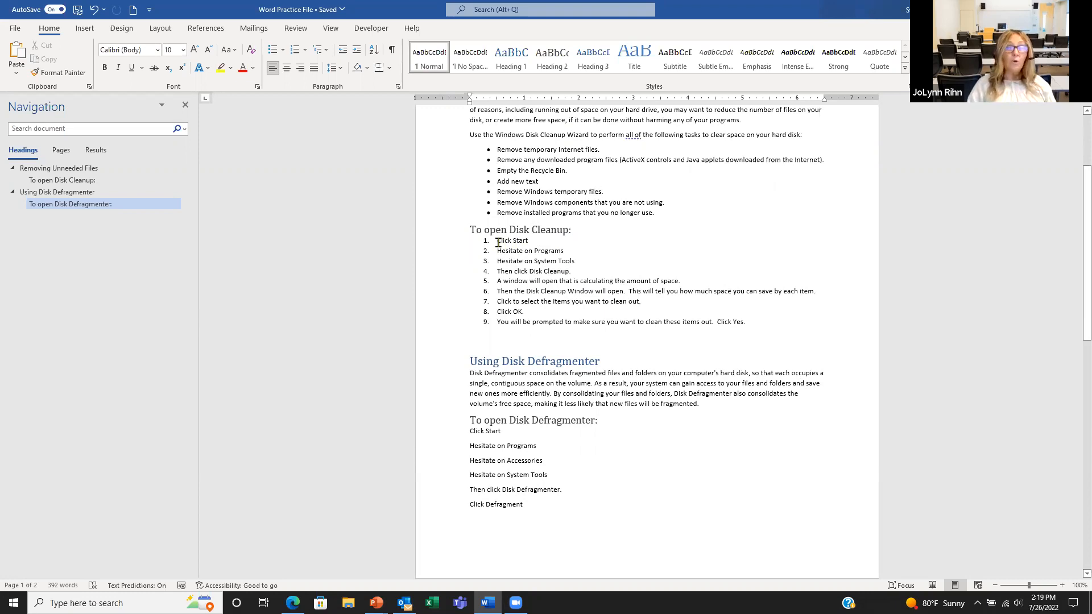
{"action": "left_click_drag", "start_coordinate": [498, 243], "coordinate": [756, 334]}
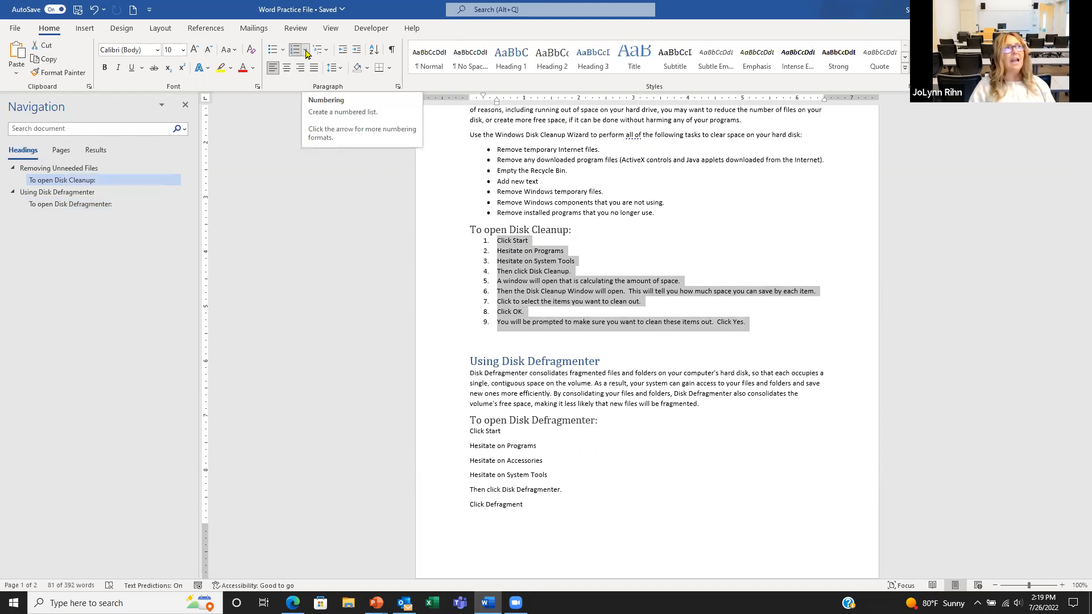
{"action": "left_click", "coordinate": [306, 53]}
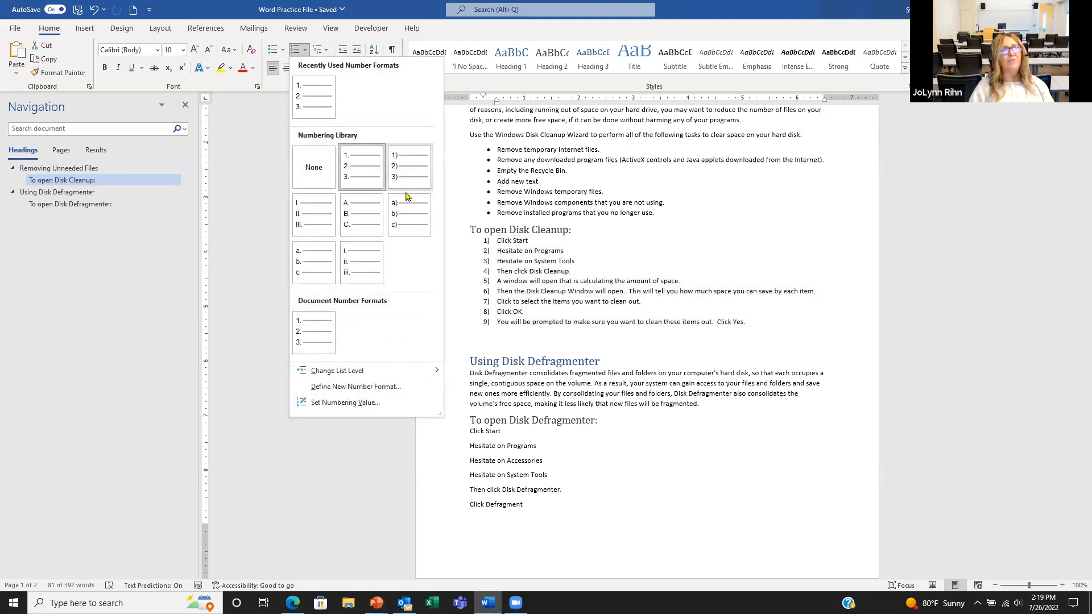
{"action": "left_click", "coordinate": [308, 226]}
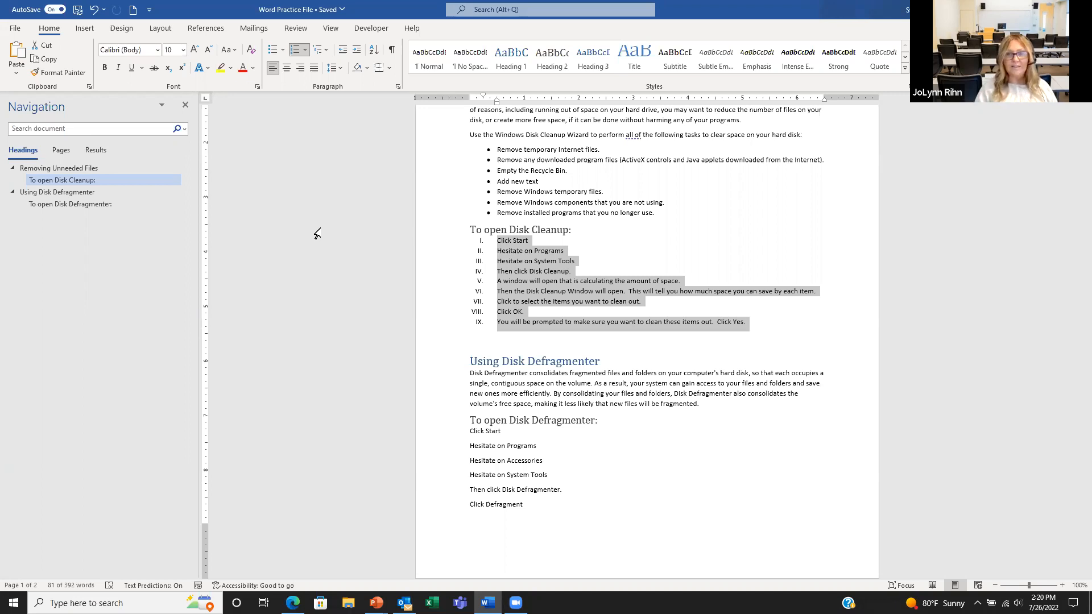
{"action": "left_click", "coordinate": [536, 124]}
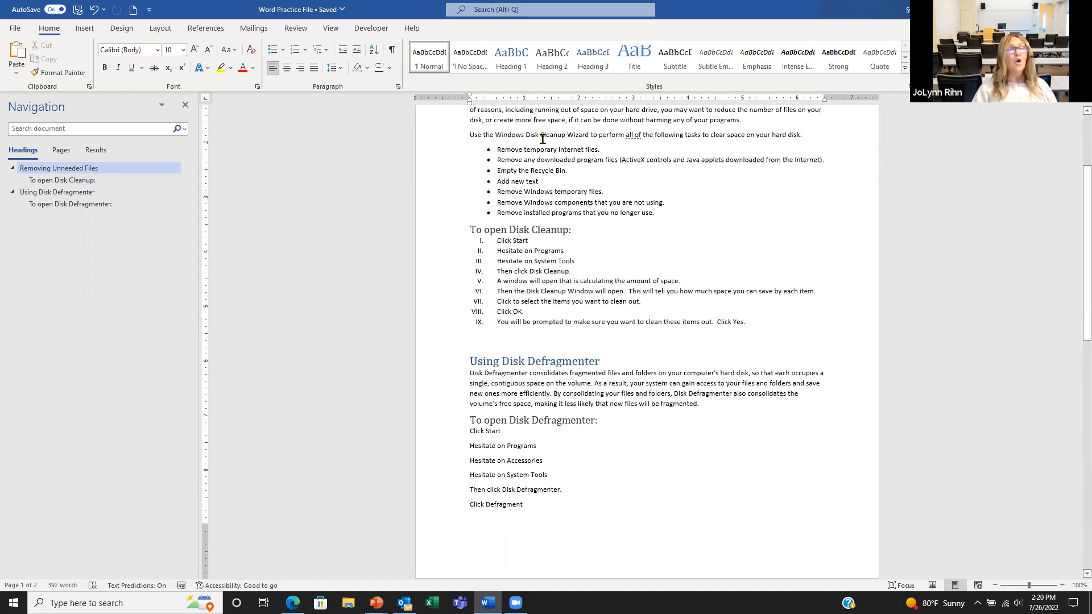
Step: Sort the bulleted list of Disk Cleanup Wizard tasks by paragraph text in ascending order
{"action": "left_click_drag", "start_coordinate": [499, 151], "coordinate": [599, 212]}
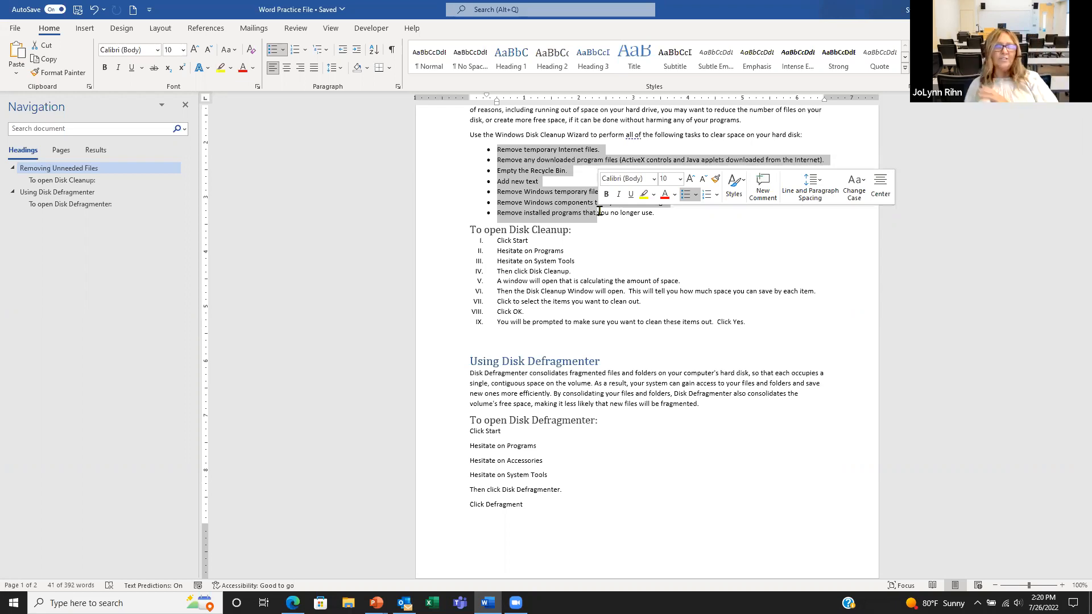
{"action": "left_click", "coordinate": [374, 52]}
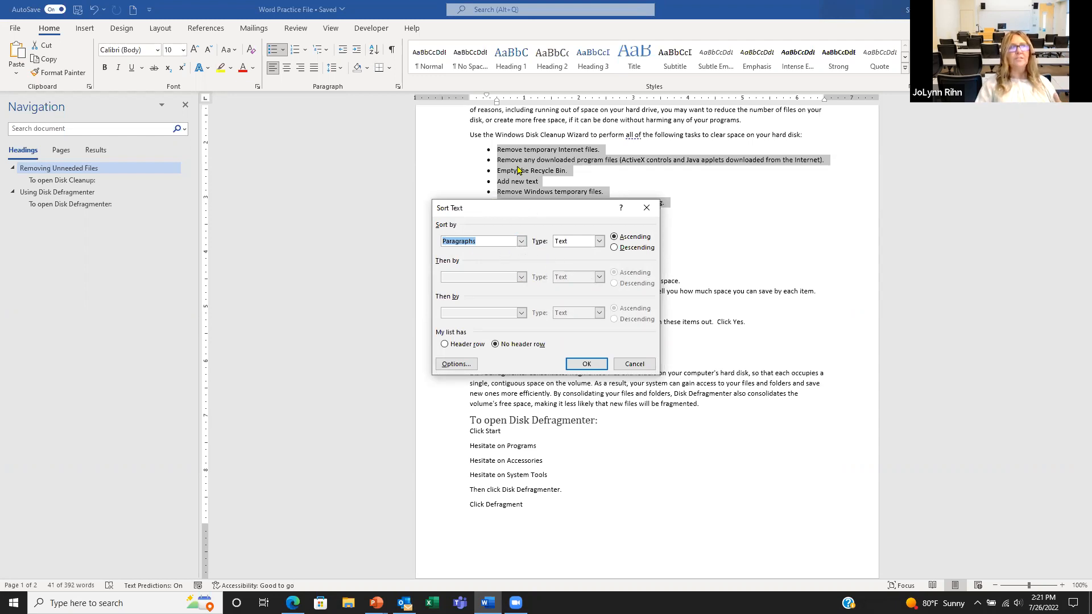
{"action": "left_click", "coordinate": [588, 365]}
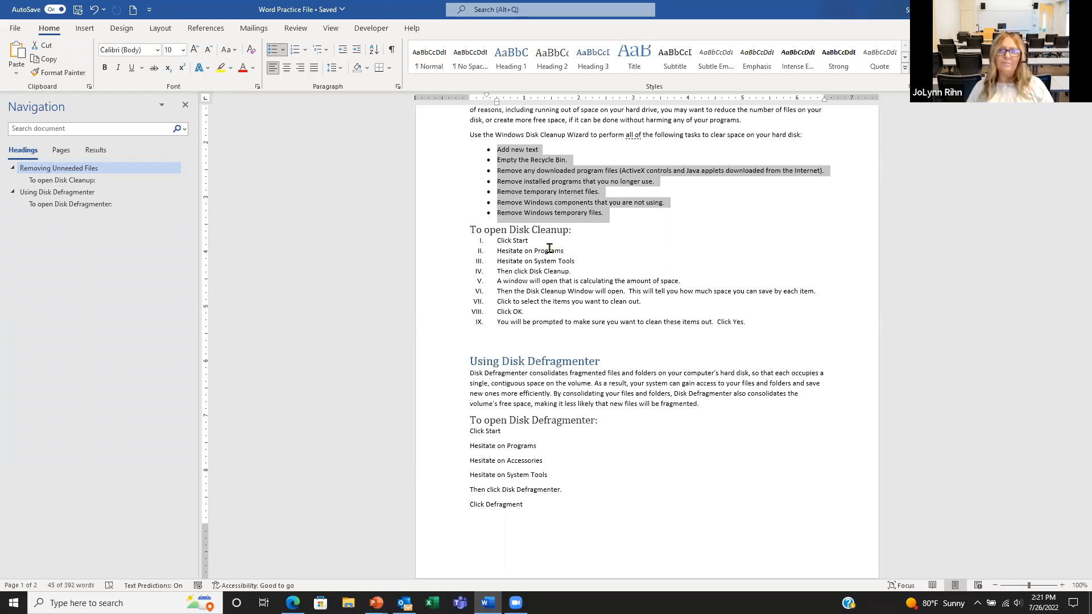
Step: Convert the "Test Run test run" line at the document's end into a four-column table, separating the text at tabs
{"action": "scroll", "coordinate": [549, 248], "scroll_direction": "down", "scroll_amount": 1}
{"action": "key", "text": "ctrl+End"}
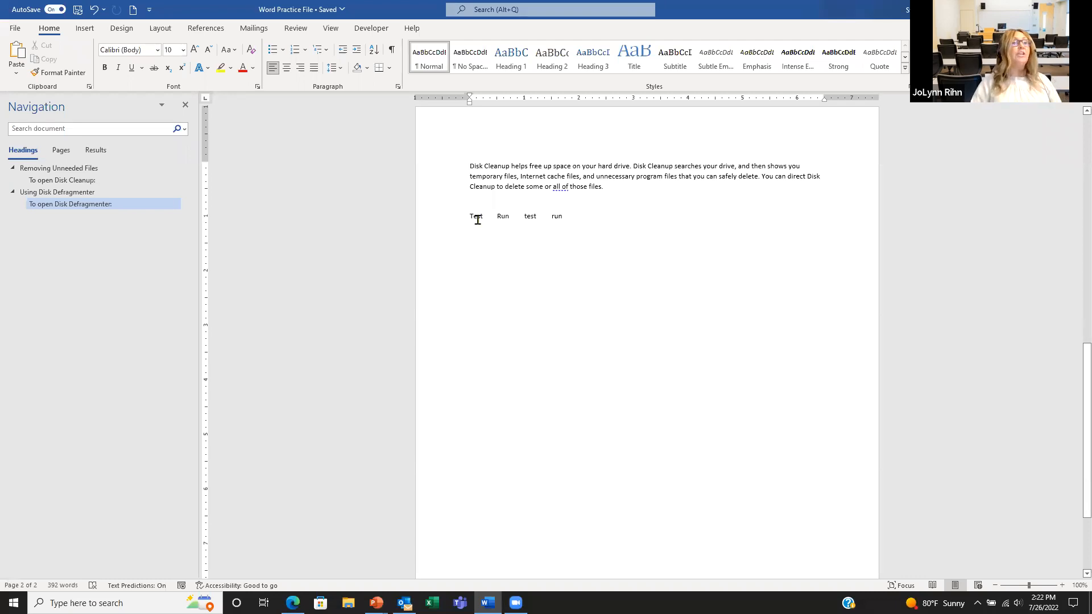
{"action": "left_click", "coordinate": [443, 226]}
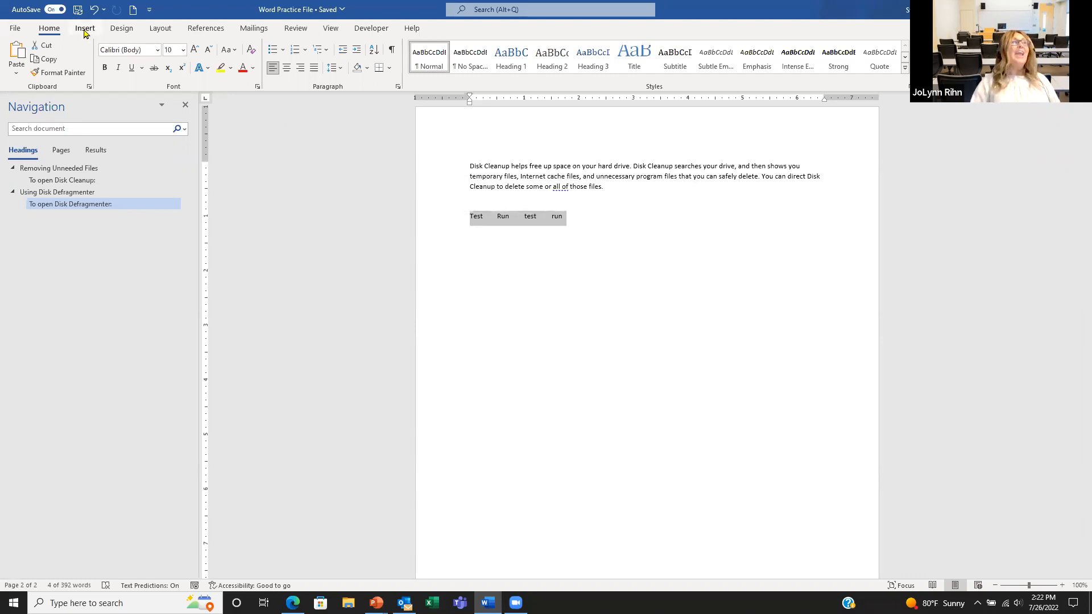
{"action": "left_click", "coordinate": [84, 29]}
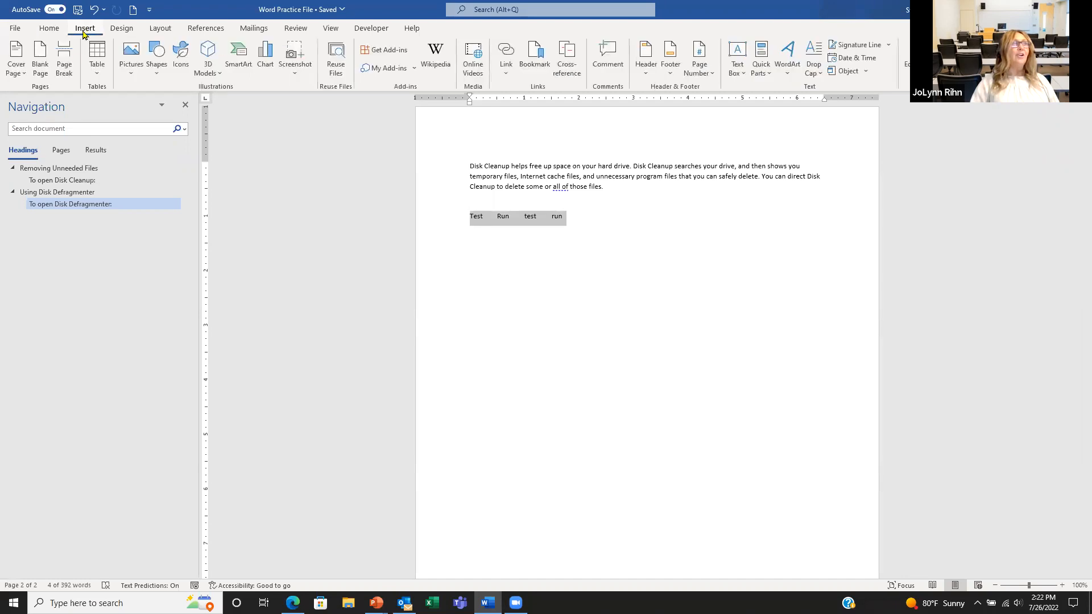
{"action": "left_click", "coordinate": [95, 72]}
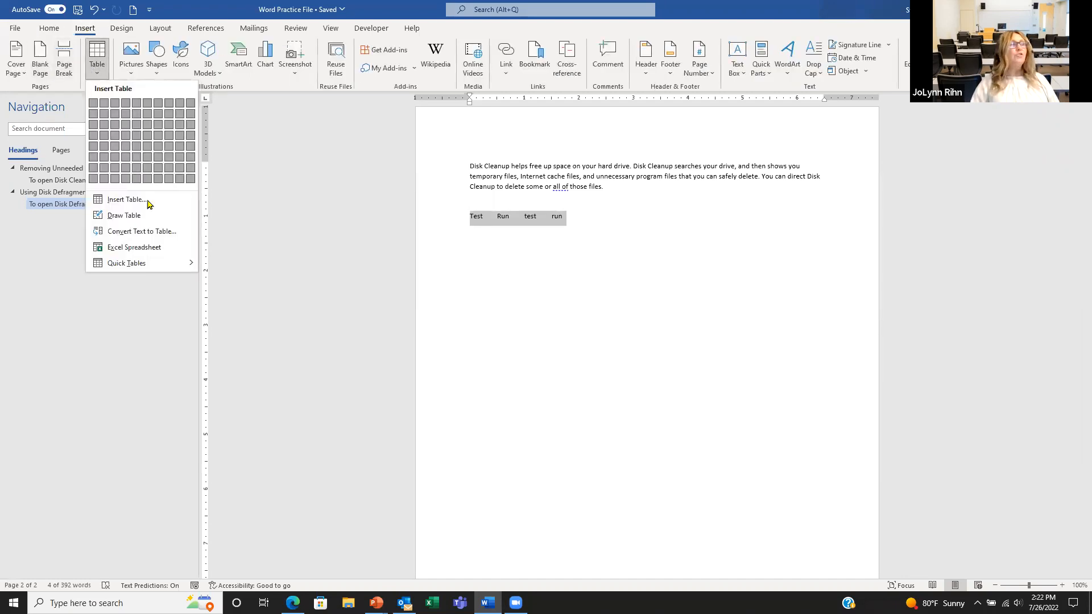
{"action": "left_click", "coordinate": [137, 238]}
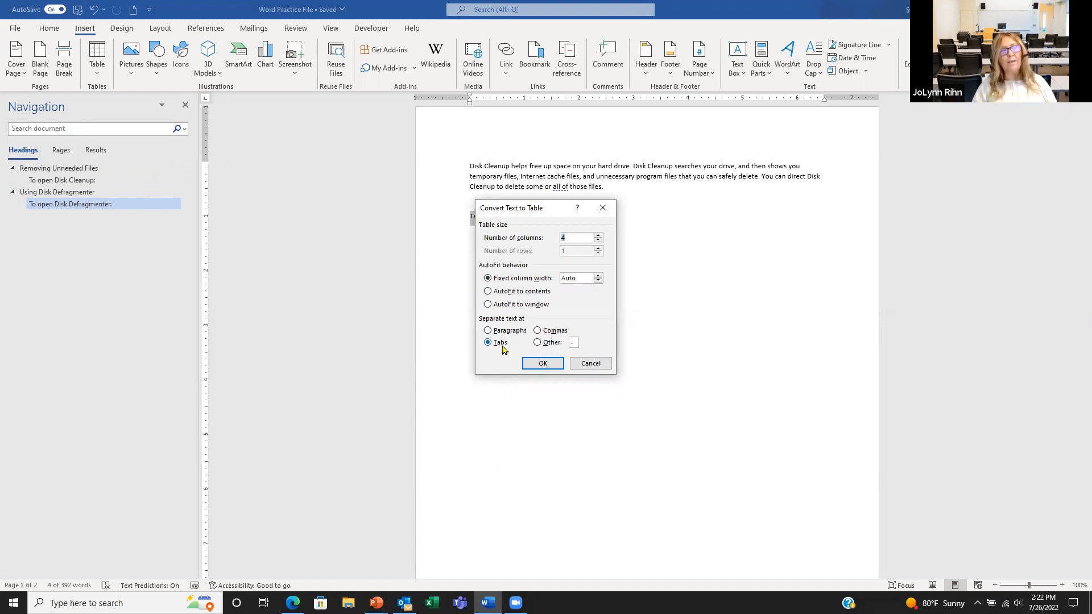
{"action": "left_click", "coordinate": [542, 366]}
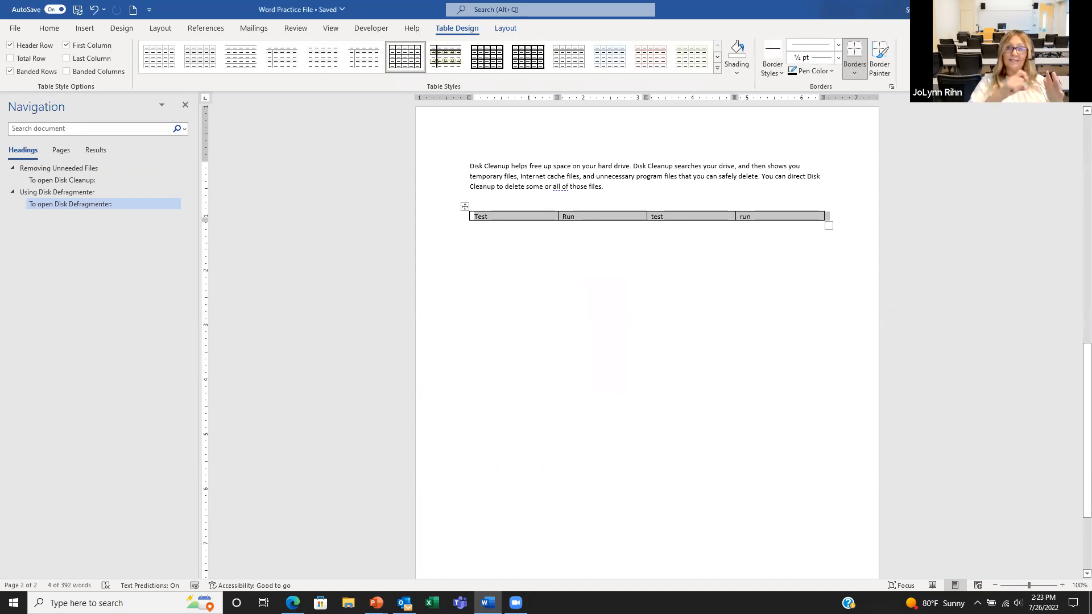
Step: Apply a teal grid table style with a solid header row to the new table
{"action": "left_click", "coordinate": [637, 255]}
{"action": "left_click", "coordinate": [637, 216]}
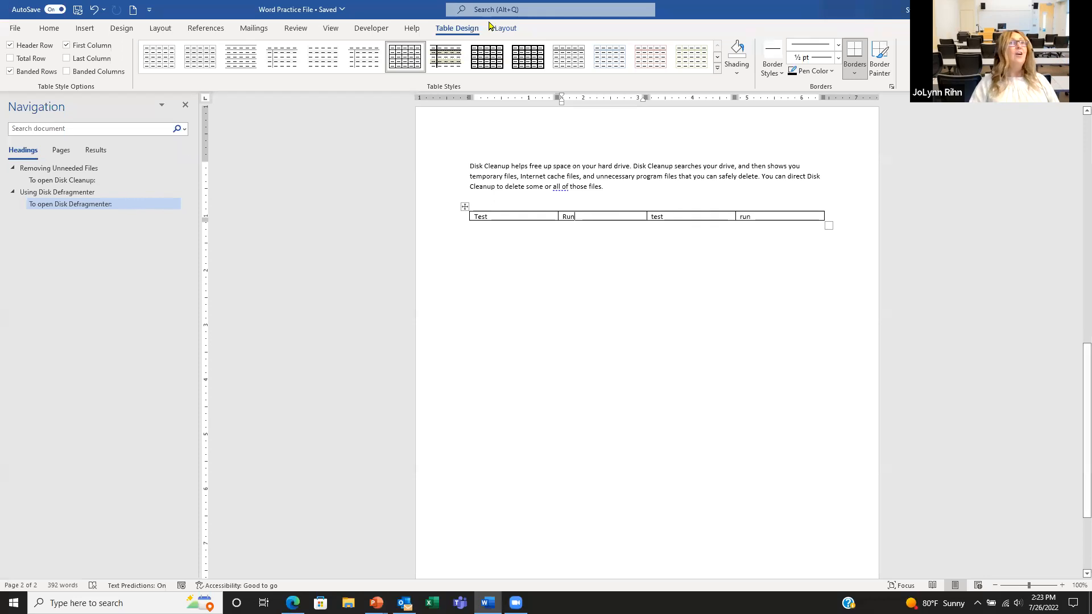
{"action": "left_click", "coordinate": [717, 69]}
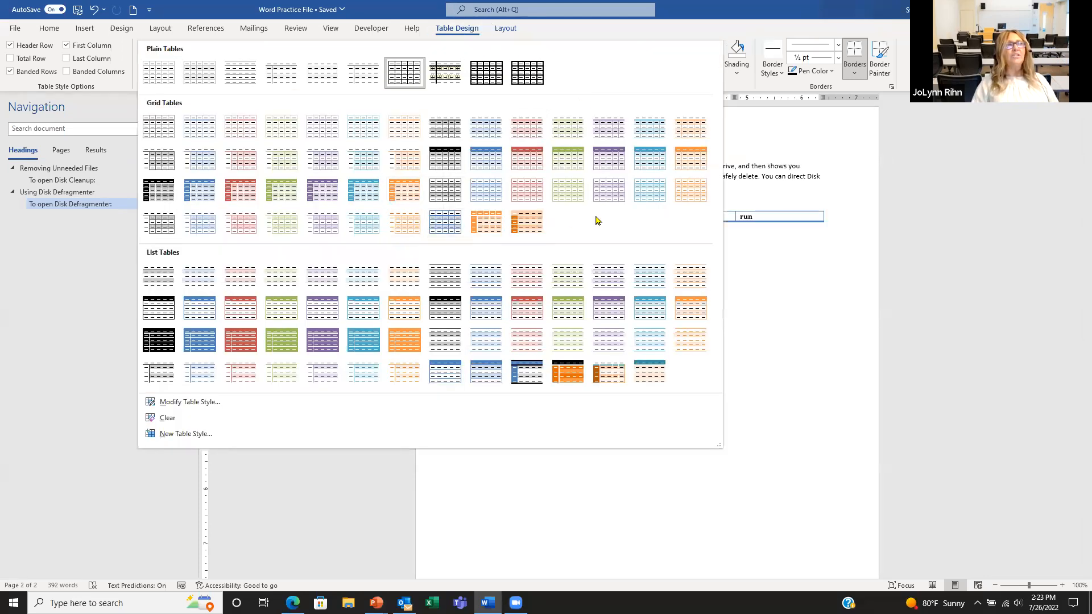
{"action": "left_click", "coordinate": [639, 172]}
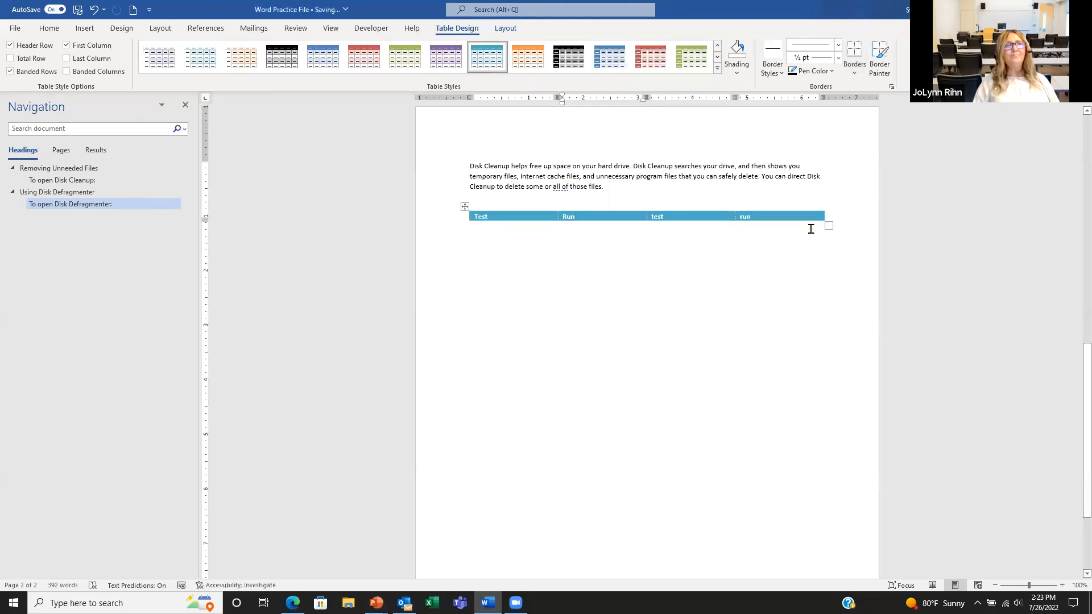
Step: Add six empty rows below the table's header row and show the table layout tools
{"action": "key", "text": "Tab"}
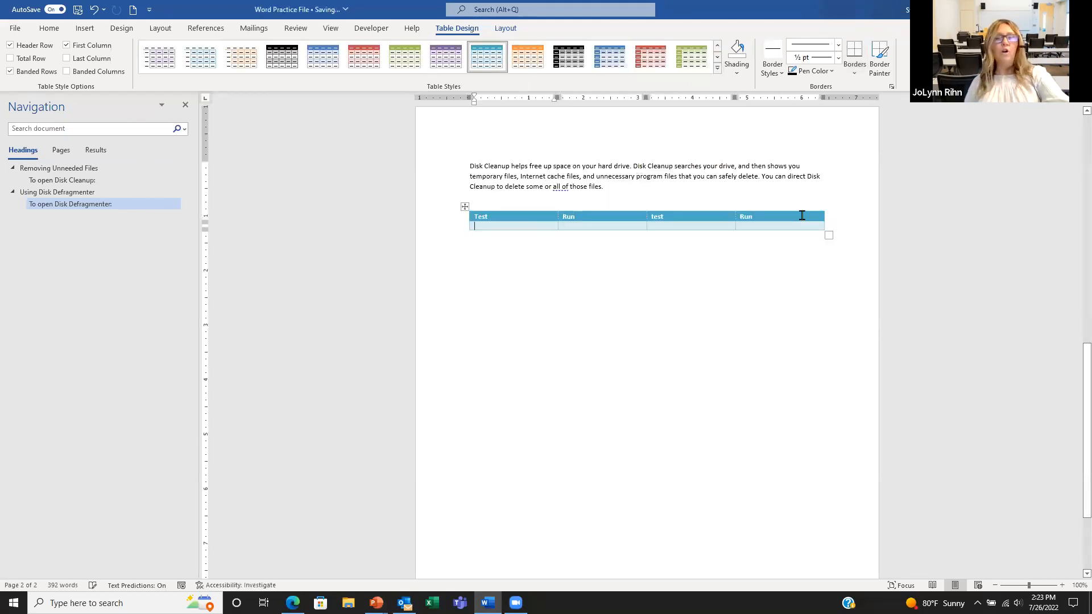
{"action": "key", "text": "Tab"}
{"action": "key", "text": "Tab"}
{"action": "key", "text": "Tab"}
{"action": "key", "text": "Tab"}
{"action": "key", "text": "Tab"}
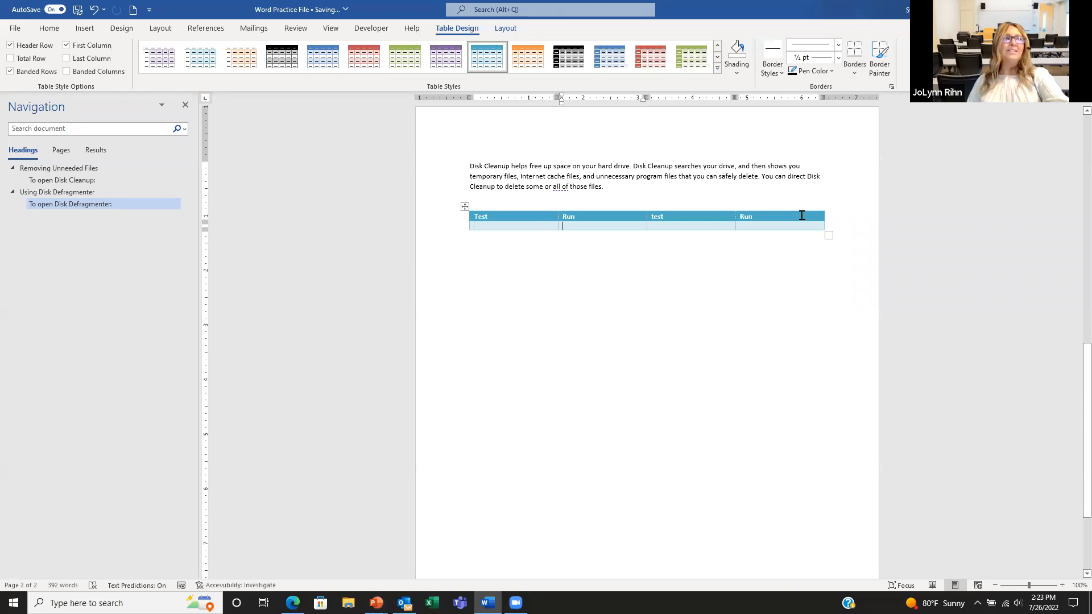
{"action": "key", "text": "Tab"}
{"action": "key", "text": "Tab"}
{"action": "key", "text": "Tab"}
{"action": "key", "text": "Tab"}
{"action": "key", "text": "Tab"}
{"action": "key", "text": "Tab"}
{"action": "key", "text": "Tab"}
{"action": "key", "text": "Tab"}
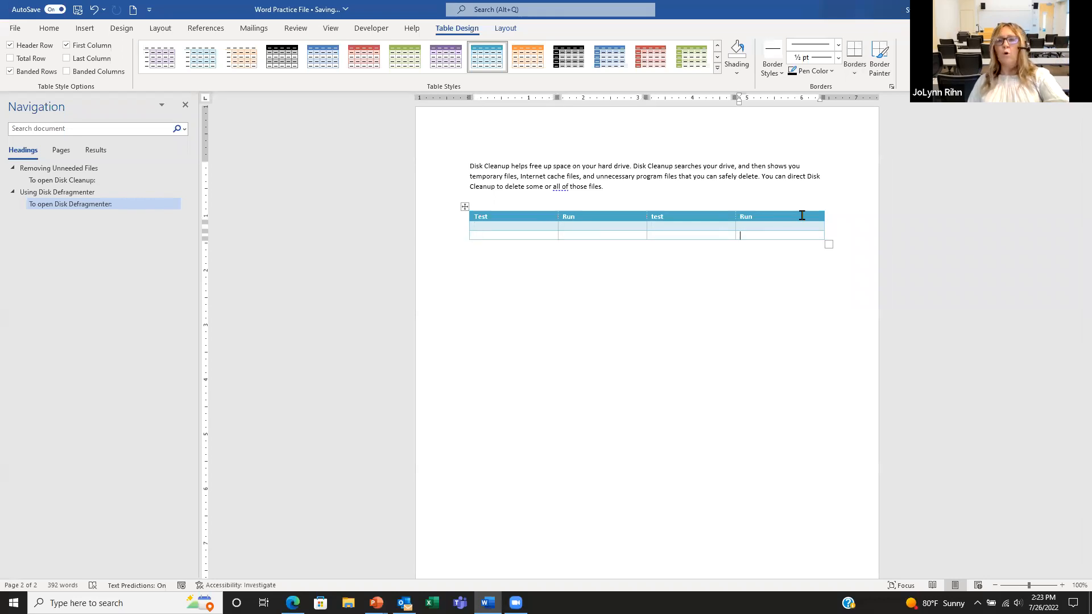
{"action": "key", "text": "Tab"}
{"action": "key", "text": "Tab"}
{"action": "key", "text": "Tab"}
{"action": "key", "text": "Tab"}
{"action": "key", "text": "Tab"}
{"action": "key", "text": "Tab"}
{"action": "key", "text": "Tab"}
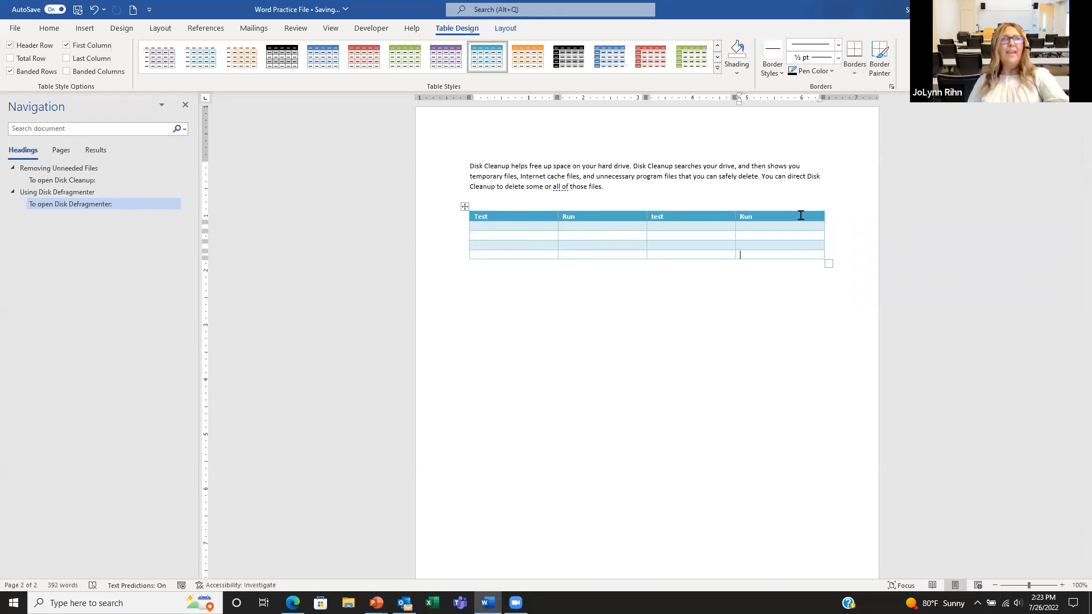
{"action": "key", "text": "Tab"}
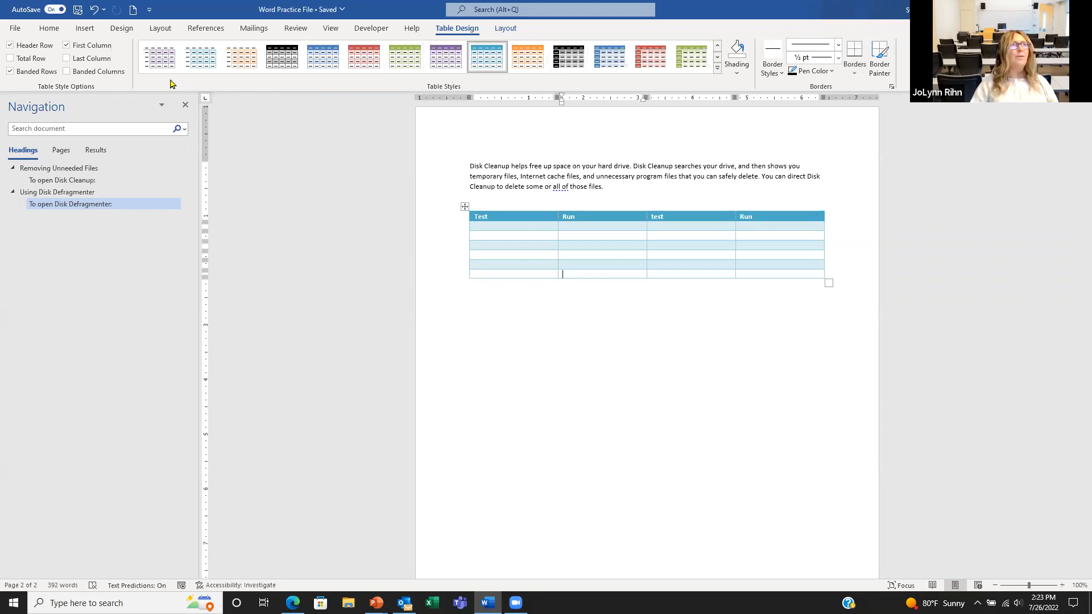
{"action": "left_click", "coordinate": [508, 29]}
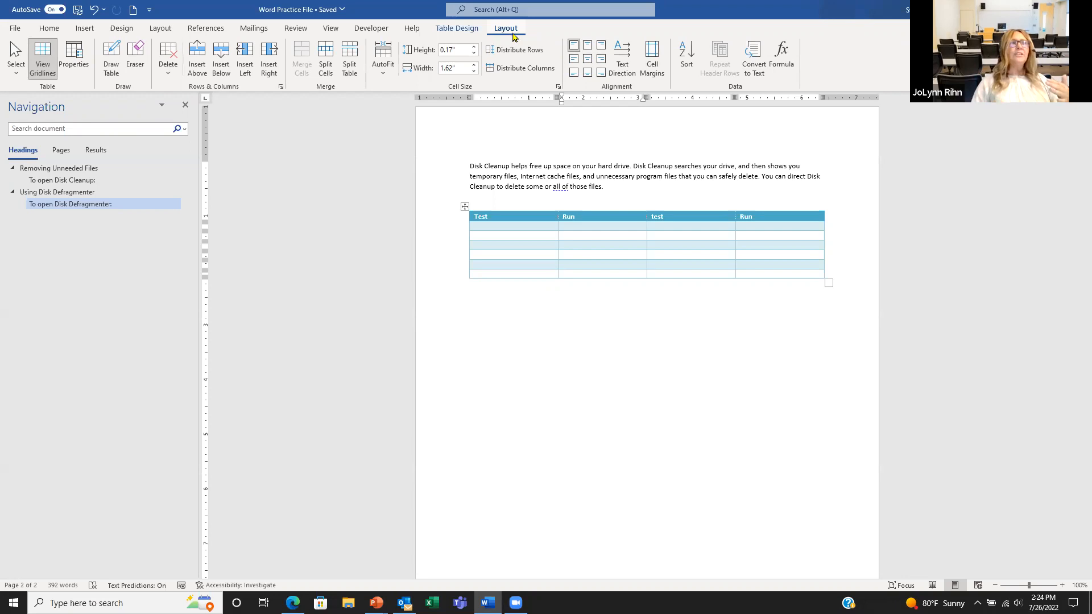
Step: Insert a page break before the "Using Disk Defragmenter" heading
{"action": "scroll", "coordinate": [585, 178], "scroll_direction": "up", "scroll_amount": 8}
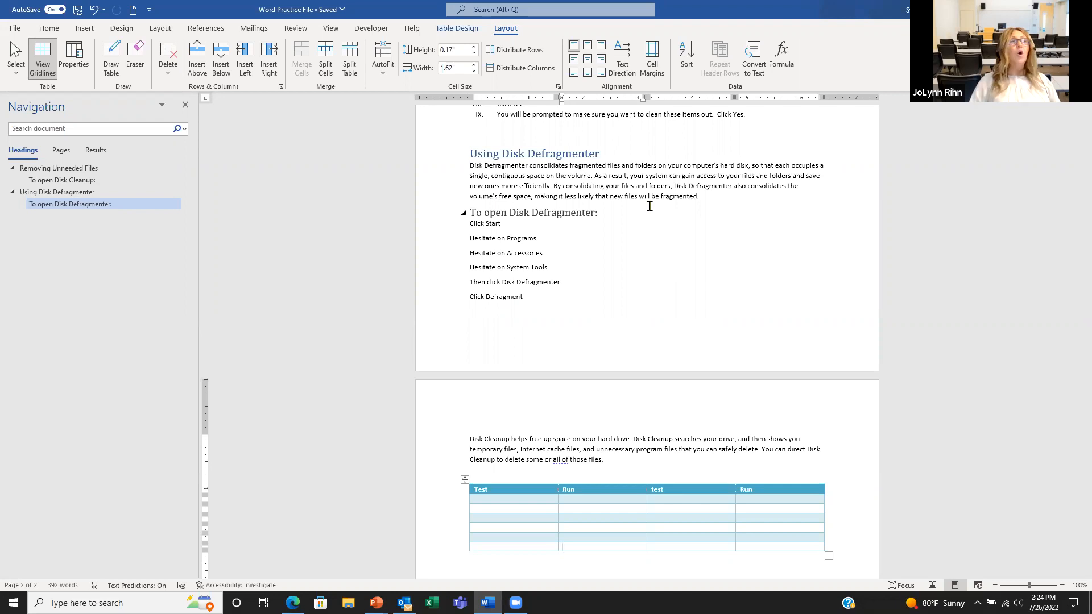
{"action": "left_click", "coordinate": [472, 153]}
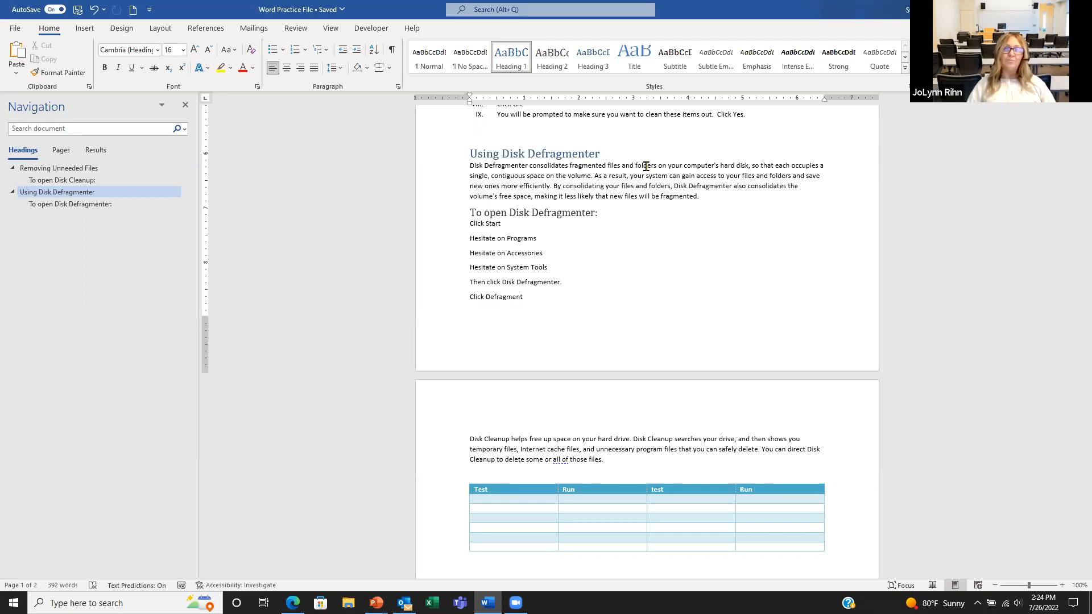
{"action": "left_click", "coordinate": [160, 29]}
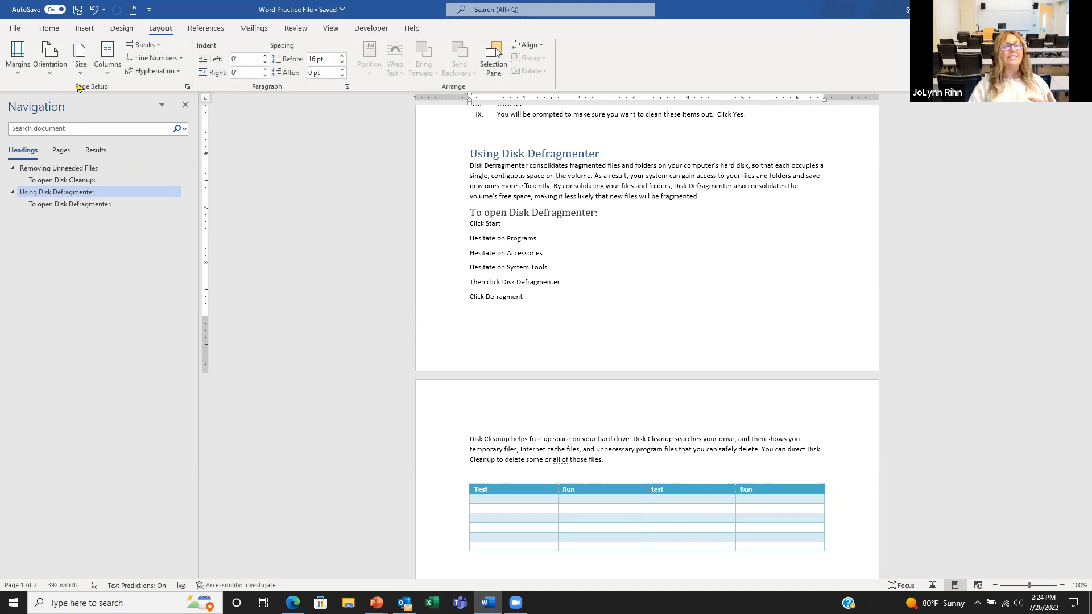
{"action": "left_click", "coordinate": [143, 44]}
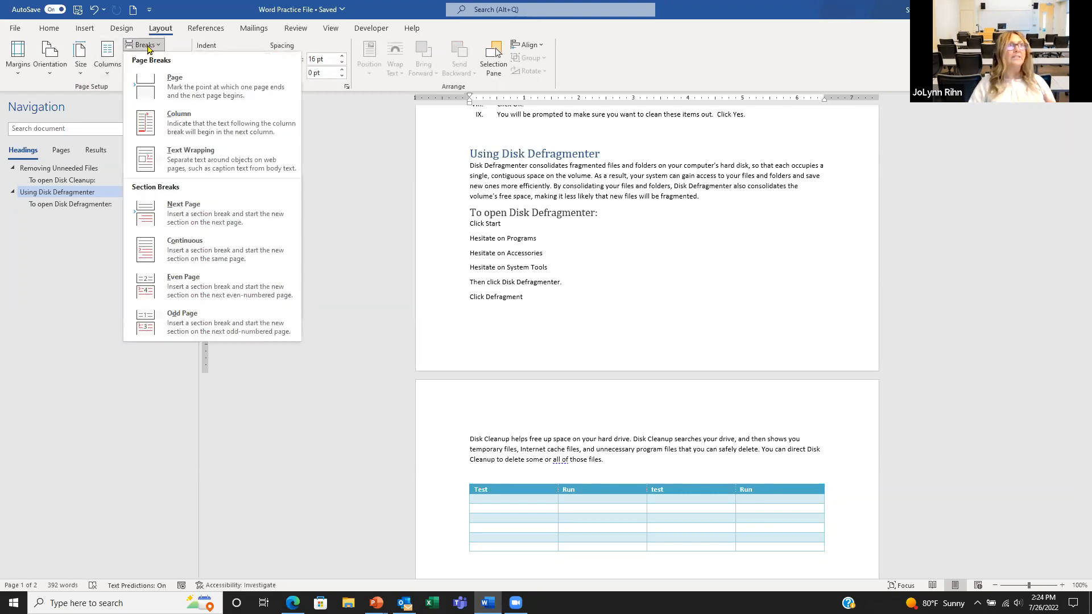
{"action": "left_click", "coordinate": [196, 92]}
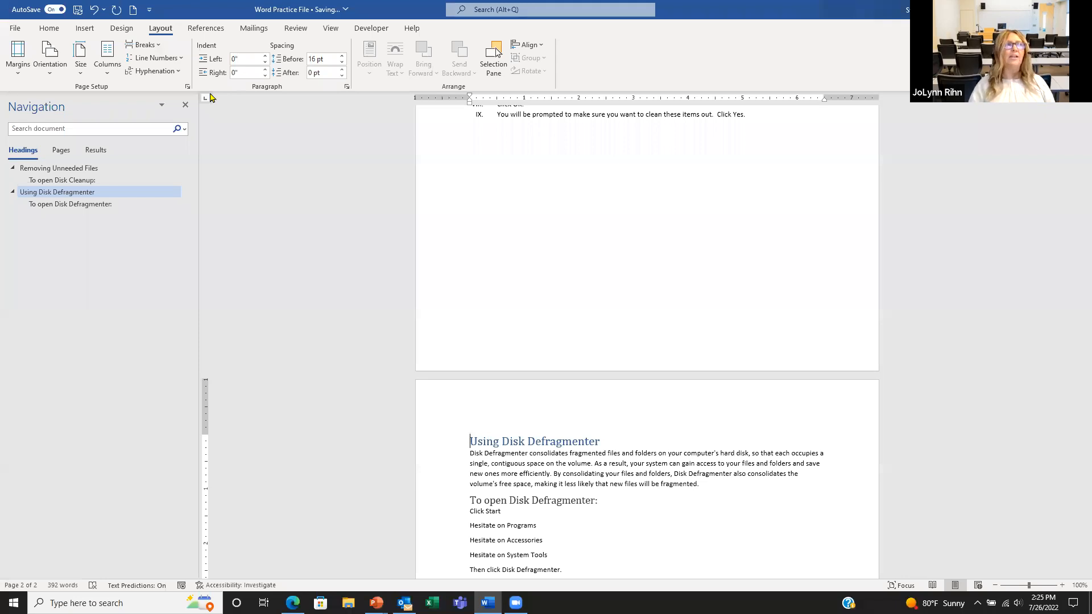
Step: Show the formatting marks and delete the page break above the "Using Disk Defragmenter" heading
{"action": "left_click", "coordinate": [50, 28]}
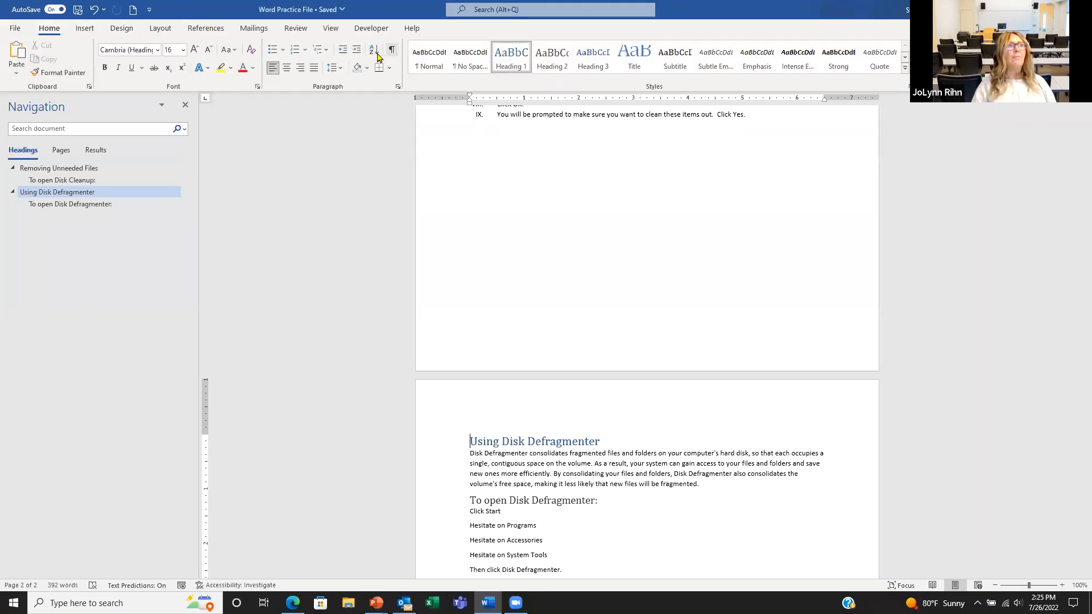
{"action": "left_click", "coordinate": [377, 54]}
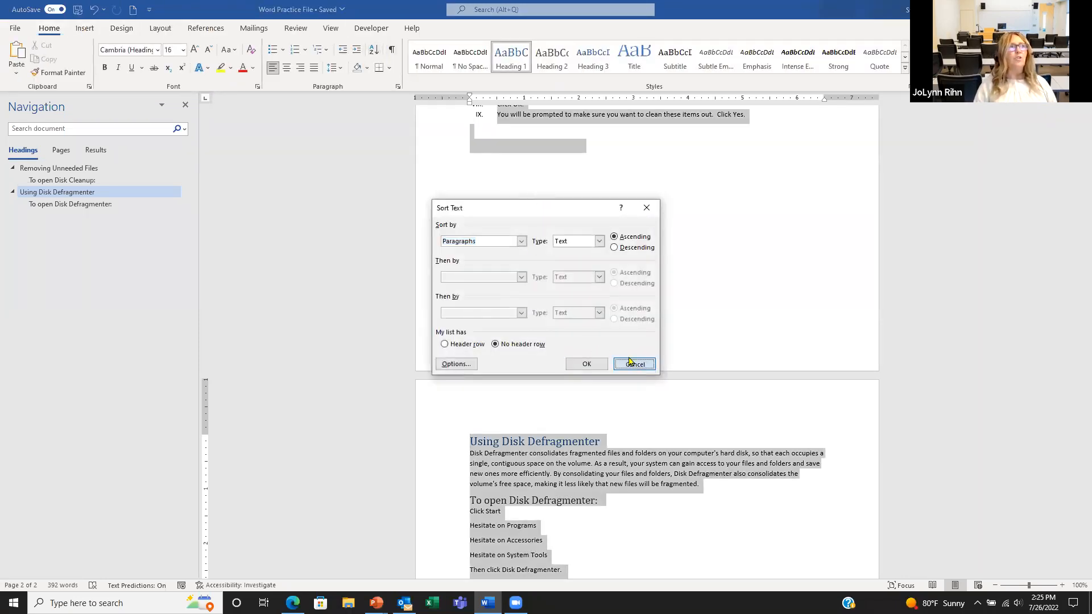
{"action": "left_click", "coordinate": [630, 363]}
{"action": "left_click", "coordinate": [391, 50]}
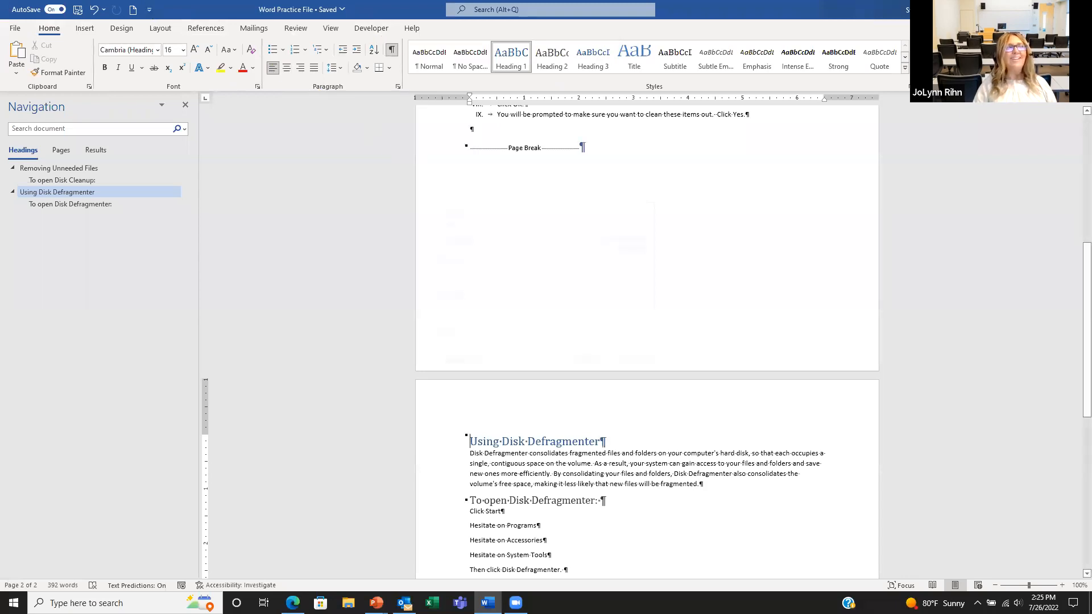
{"action": "left_click", "coordinate": [426, 156]}
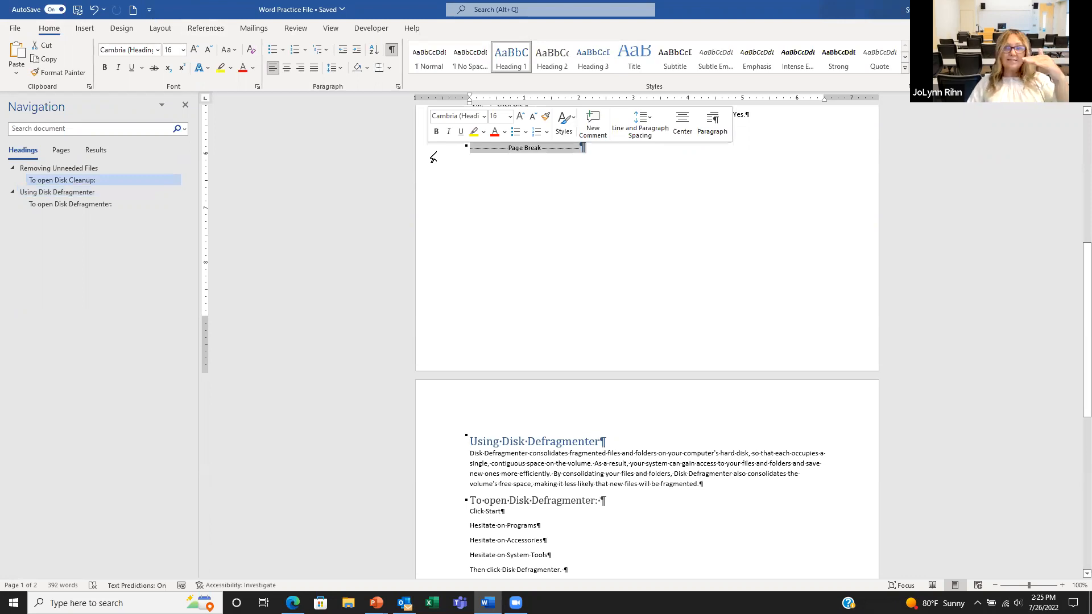
{"action": "key", "text": "Delete"}
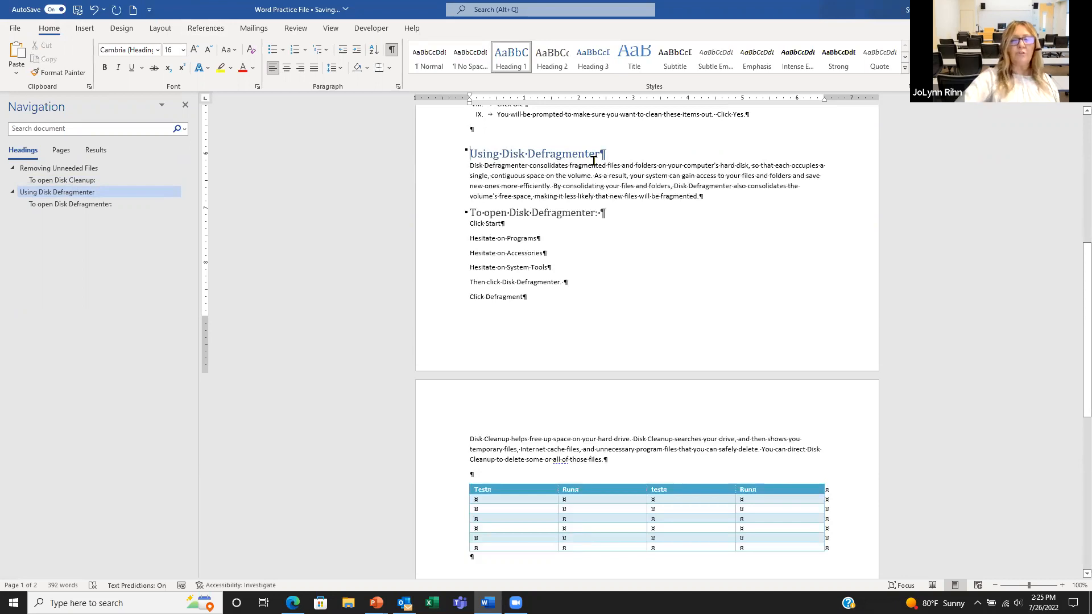
Step: Reinsert a page break before the "Using Disk Defragmenter" heading and hide the formatting marks
{"action": "key", "text": "ctrl+Return"}
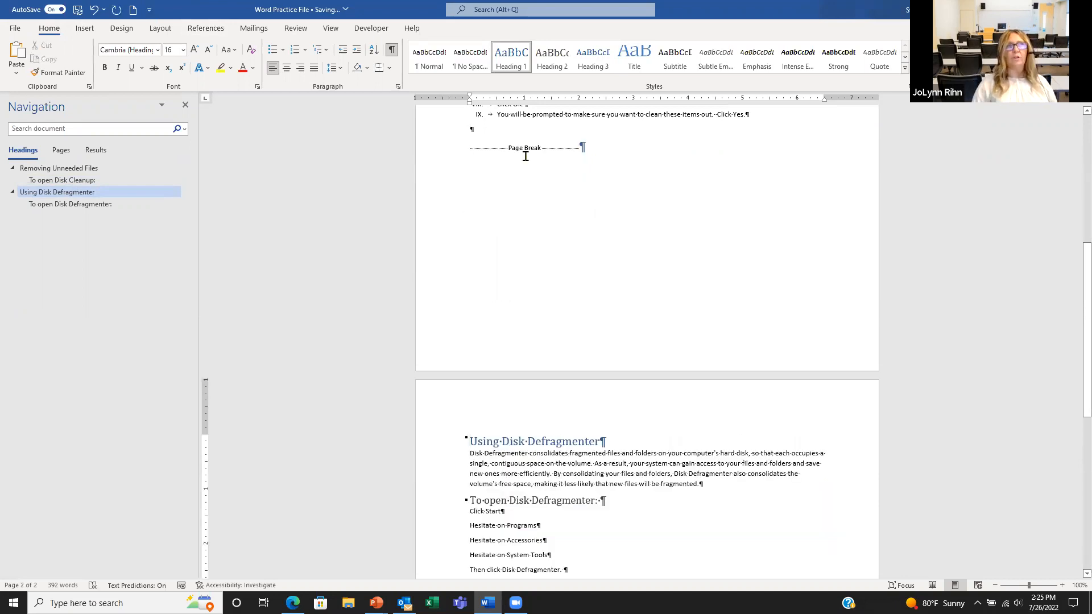
{"action": "key", "text": "ctrl+shift+8"}
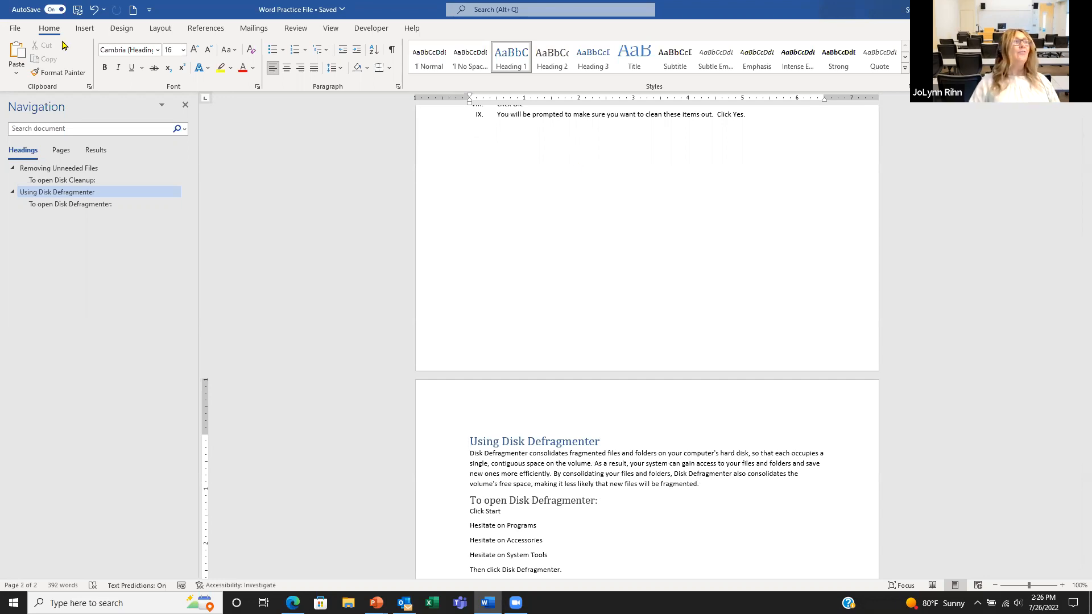
Step: Add page numbers at the bottom of the pages in the Brackets 2 design and switch between footer and body editing
{"action": "left_click", "coordinate": [85, 29]}
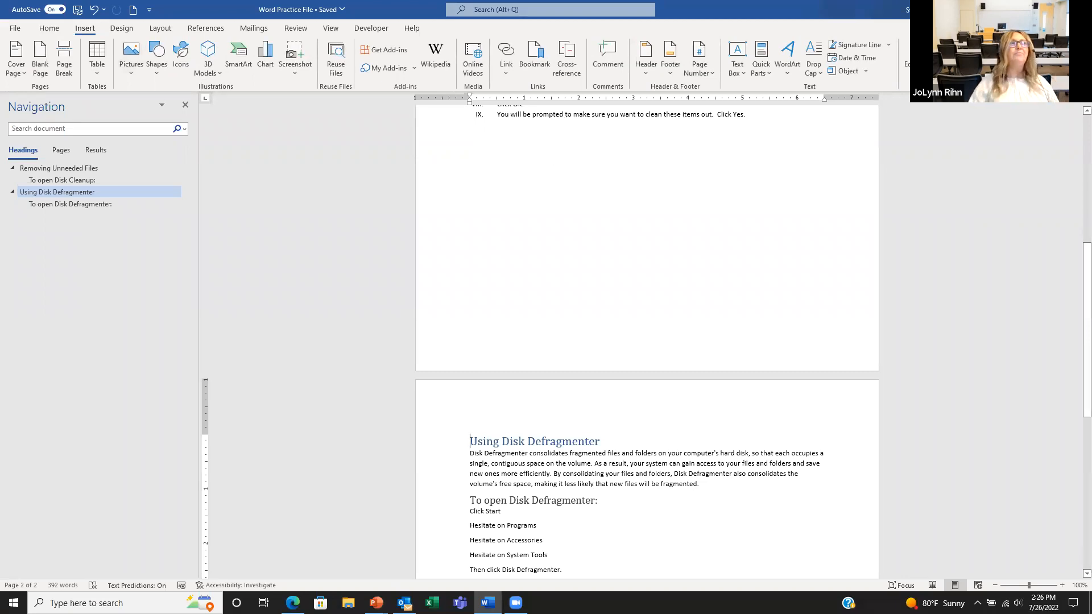
{"action": "left_click", "coordinate": [699, 74]}
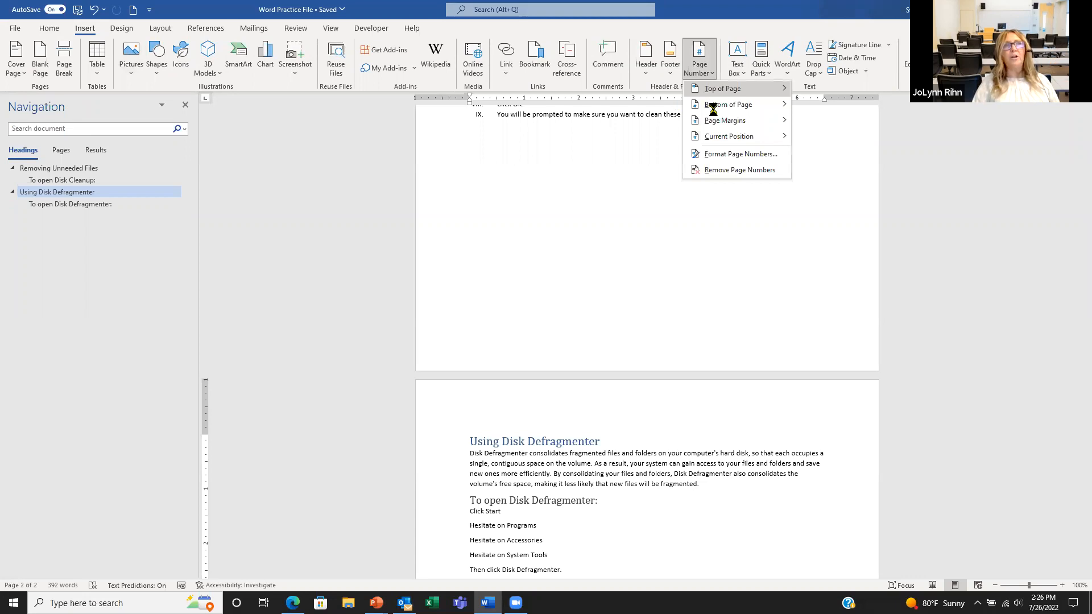
{"action": "mouse_move", "coordinate": [718, 109]}
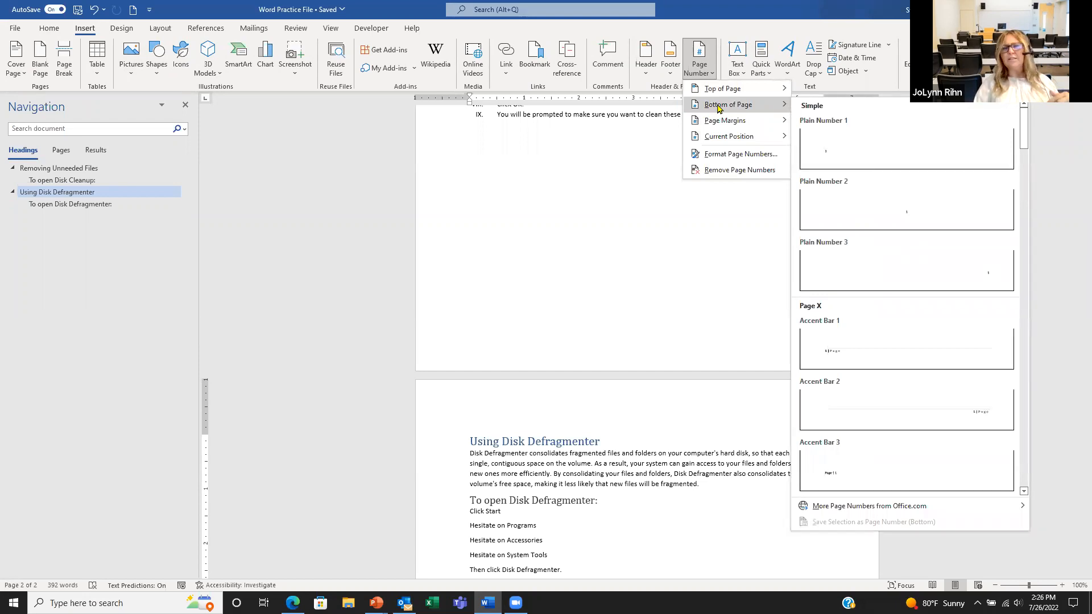
{"action": "scroll", "coordinate": [902, 228], "scroll_direction": "down", "scroll_amount": 5}
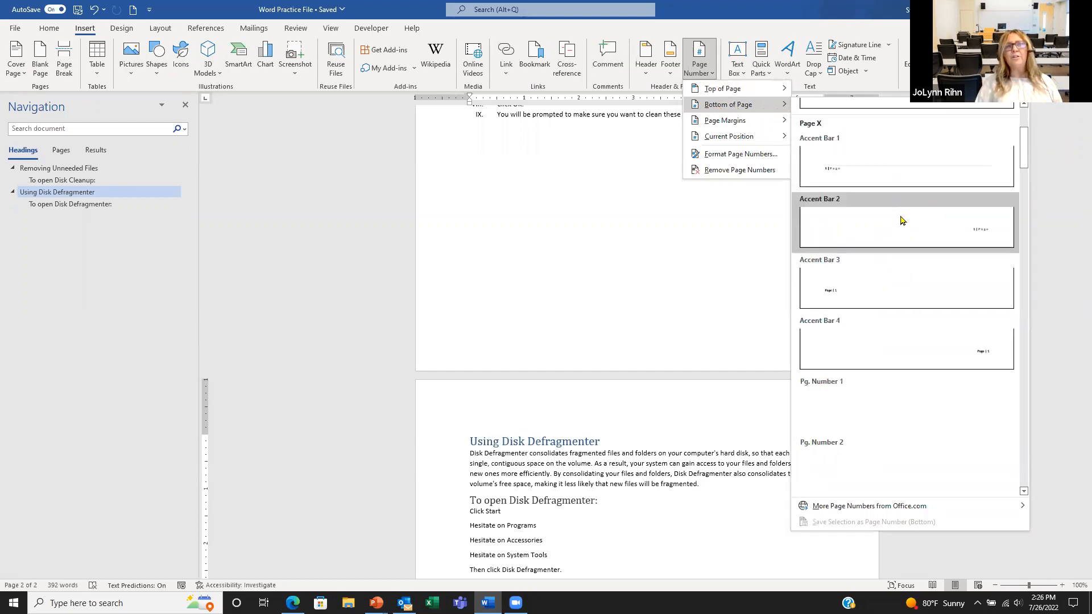
{"action": "scroll", "coordinate": [902, 229], "scroll_direction": "down", "scroll_amount": 3}
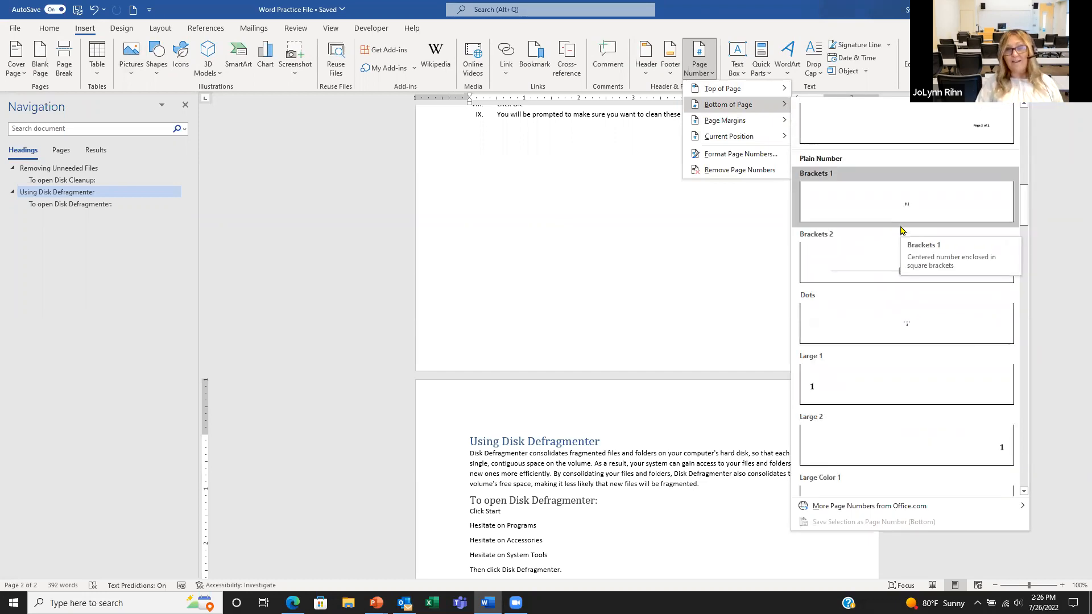
{"action": "left_click", "coordinate": [882, 268]}
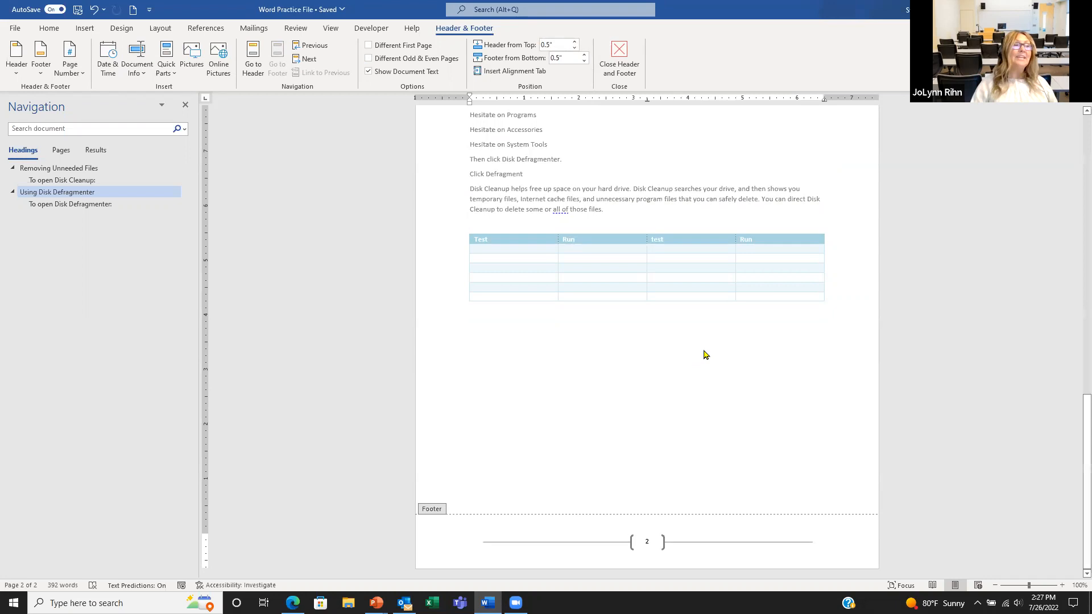
{"action": "double_click", "coordinate": [643, 362]}
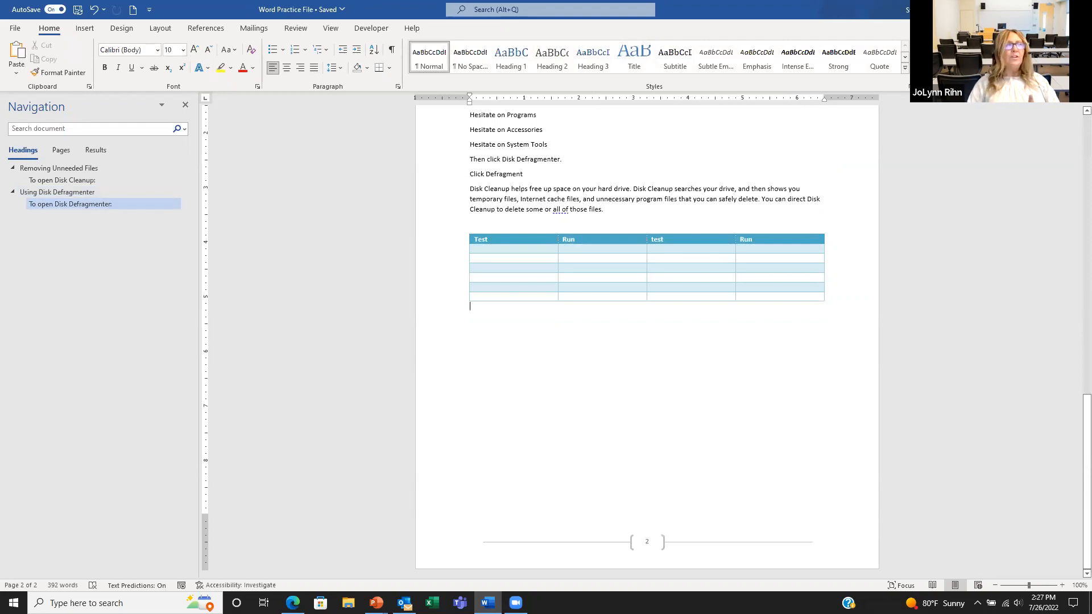
{"action": "double_click", "coordinate": [760, 545]}
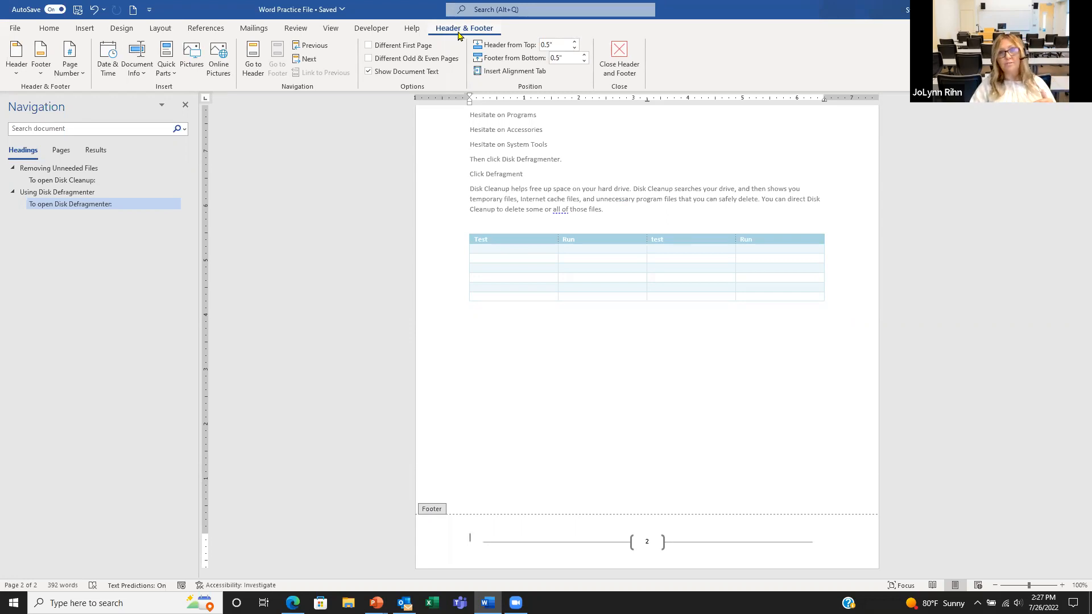
{"action": "double_click", "coordinate": [590, 372]}
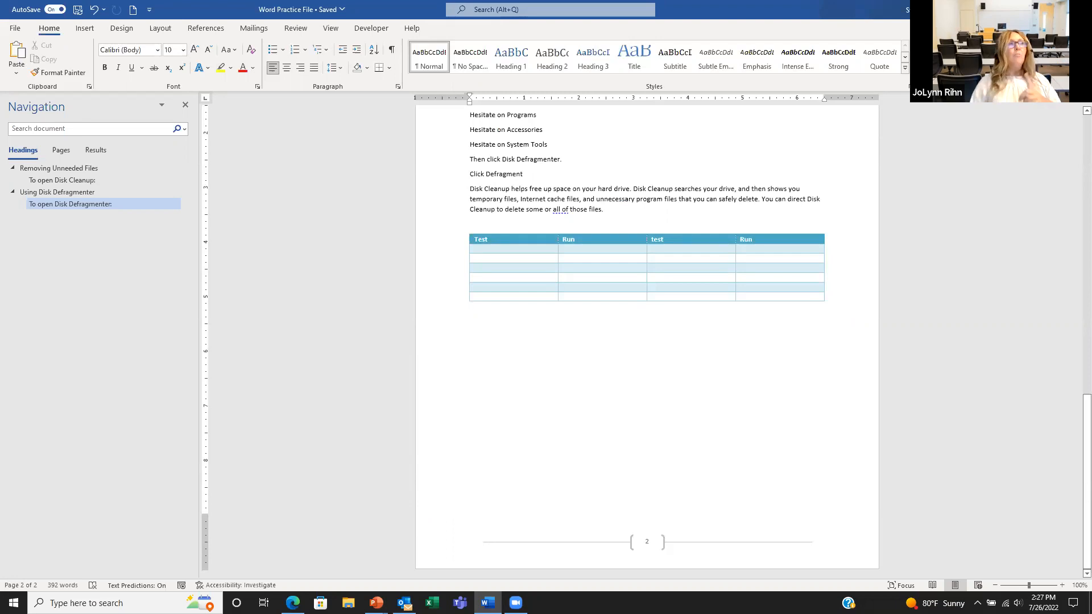
Step: Insert a page break before the teal table and check the page number in the new page's footer
{"action": "scroll", "coordinate": [632, 319], "scroll_direction": "up", "scroll_amount": 3}
{"action": "left_click", "coordinate": [626, 297]}
{"action": "key", "text": "ctrl+Return"}
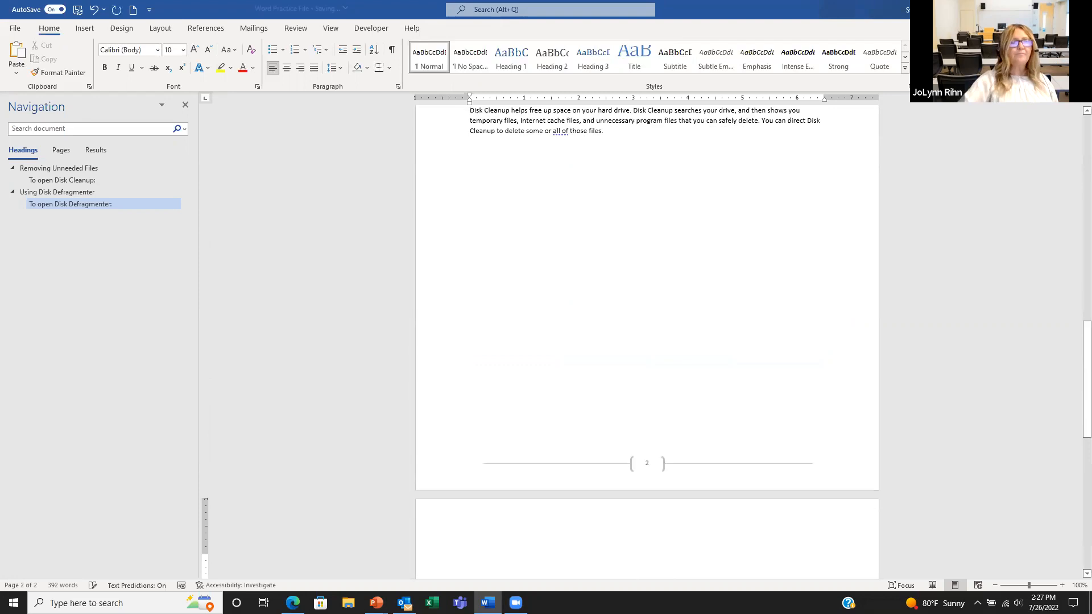
{"action": "scroll", "coordinate": [654, 358], "scroll_direction": "down", "scroll_amount": 5}
{"action": "scroll", "coordinate": [658, 364], "scroll_direction": "down", "scroll_amount": 5}
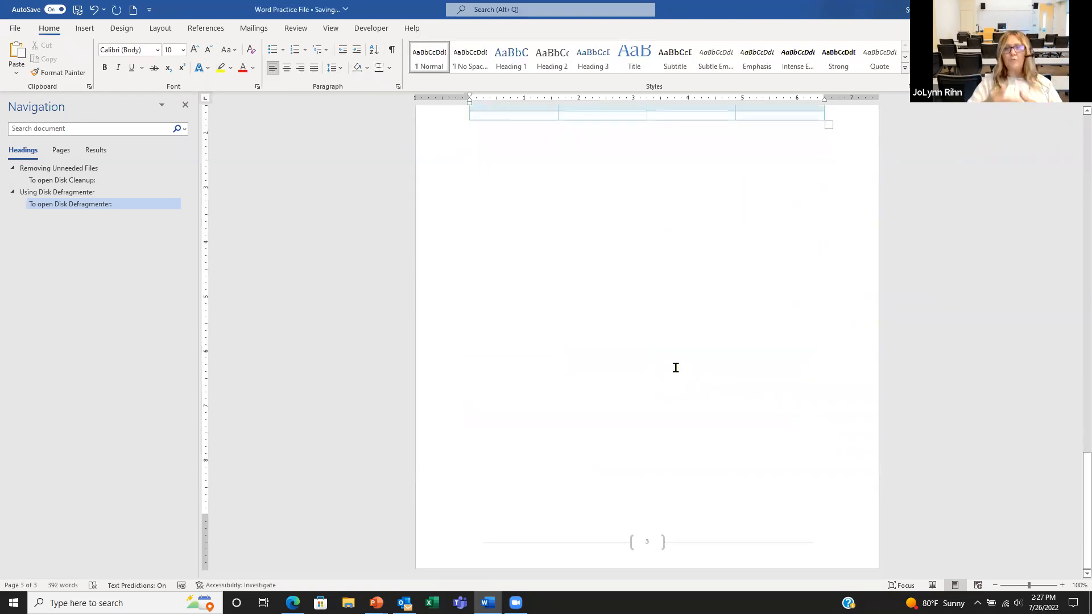
Step: Move the whole "Using Disk Defragmenter" section above "Removing Unneeded Files" by reordering the document headings, and review the moved content
{"action": "left_click_drag", "start_coordinate": [61, 194], "coordinate": [62, 164]}
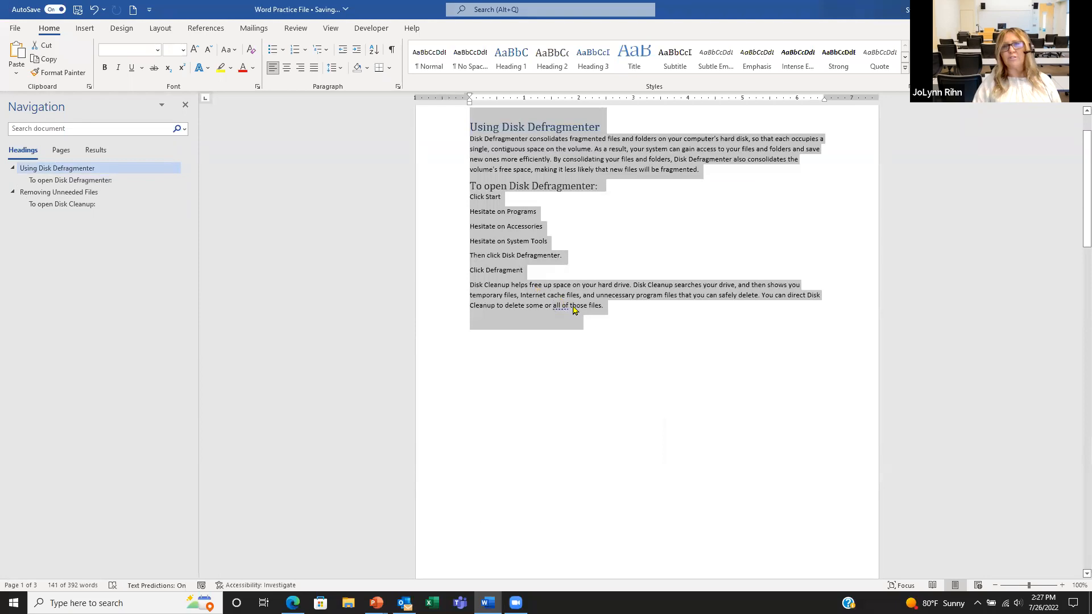
{"action": "scroll", "coordinate": [643, 318], "scroll_direction": "down", "scroll_amount": 2}
{"action": "scroll", "coordinate": [647, 341], "scroll_direction": "down", "scroll_amount": 3}
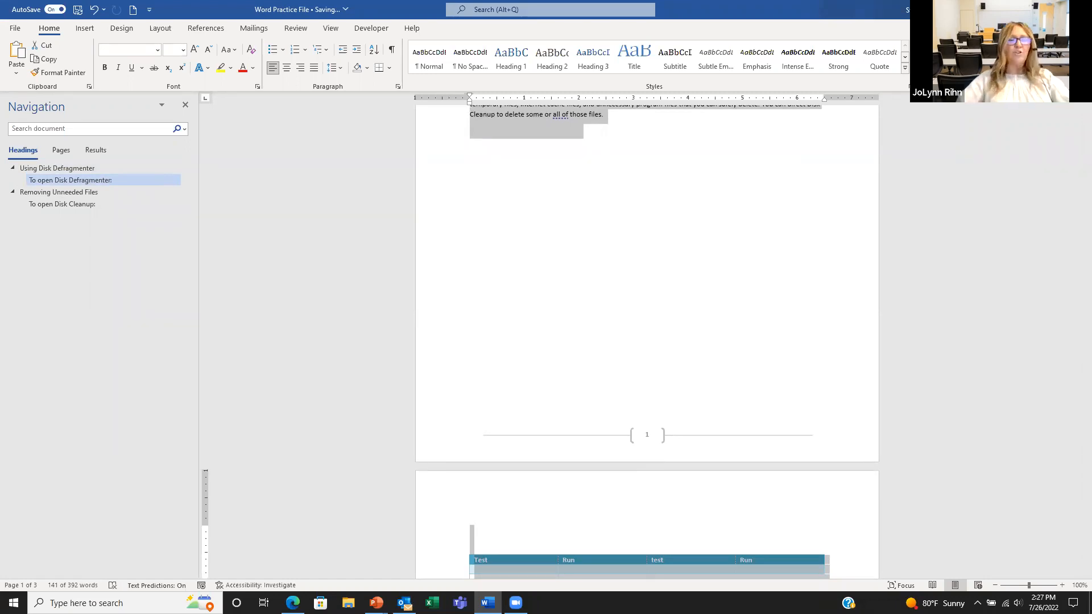
Step: Enter the centred text "Now if I type" partway down the blank last page of the document
{"action": "key", "text": "ctrl+End"}
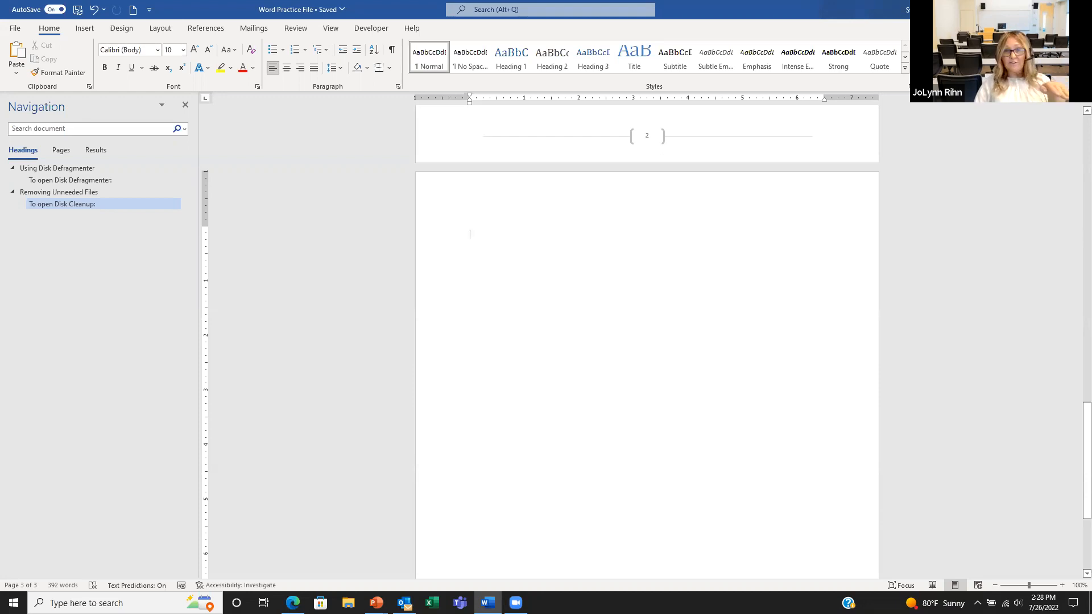
{"action": "double_click", "coordinate": [647, 377]}
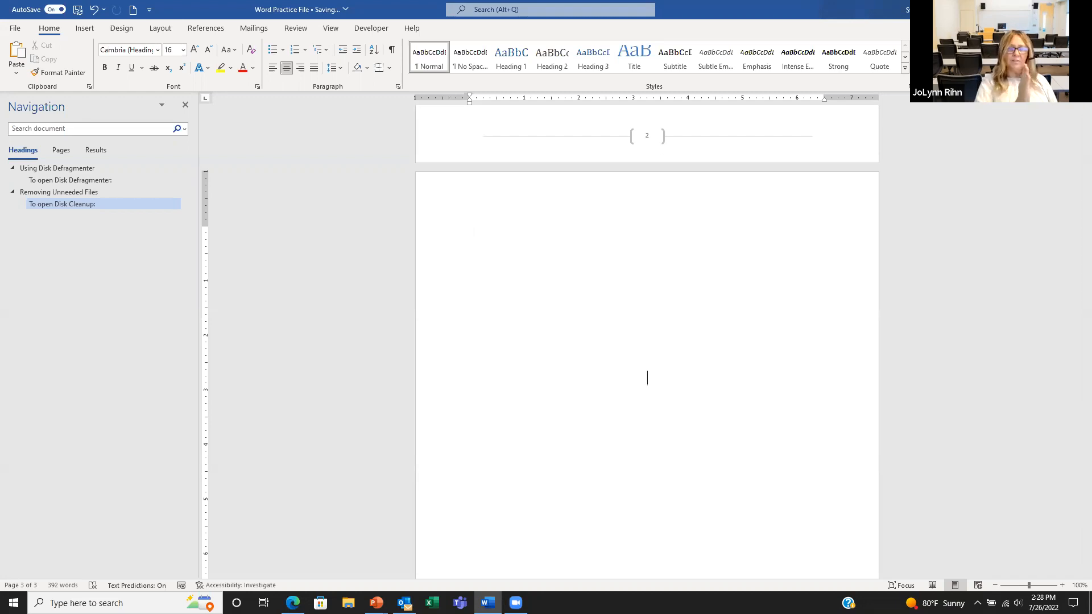
{"action": "type", "text": "Now"}
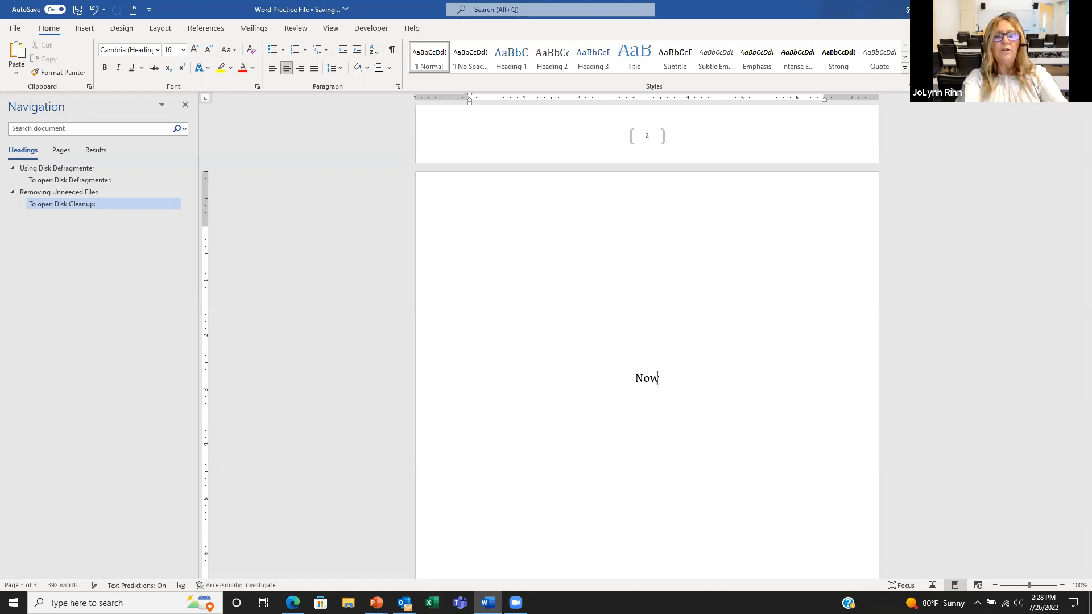
{"action": "type", "text": " if I te"}
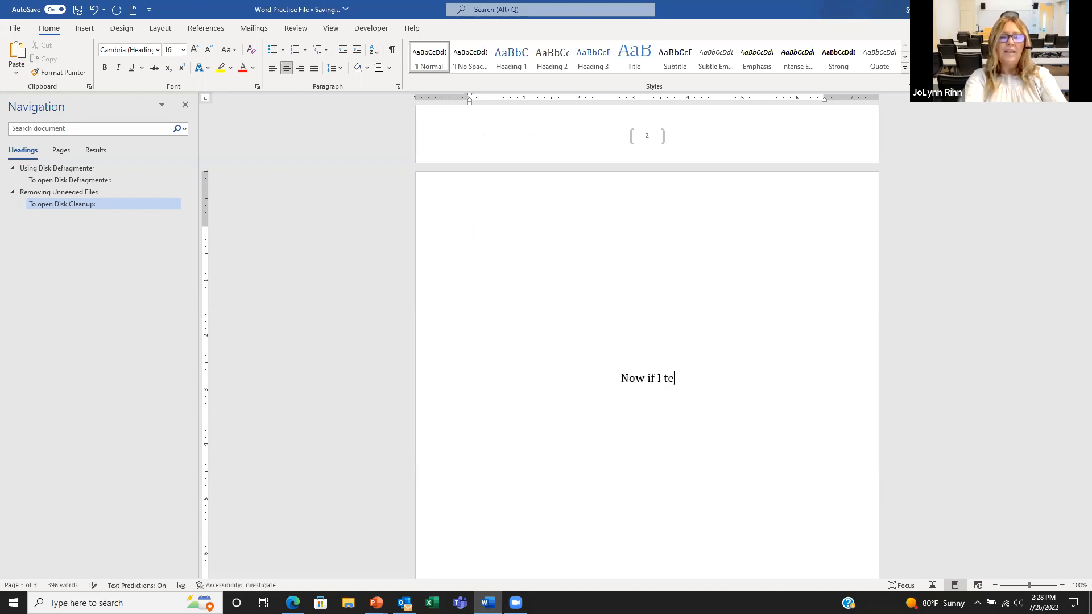
{"action": "key", "text": "BackSpace"}
{"action": "type", "text": "ype"}
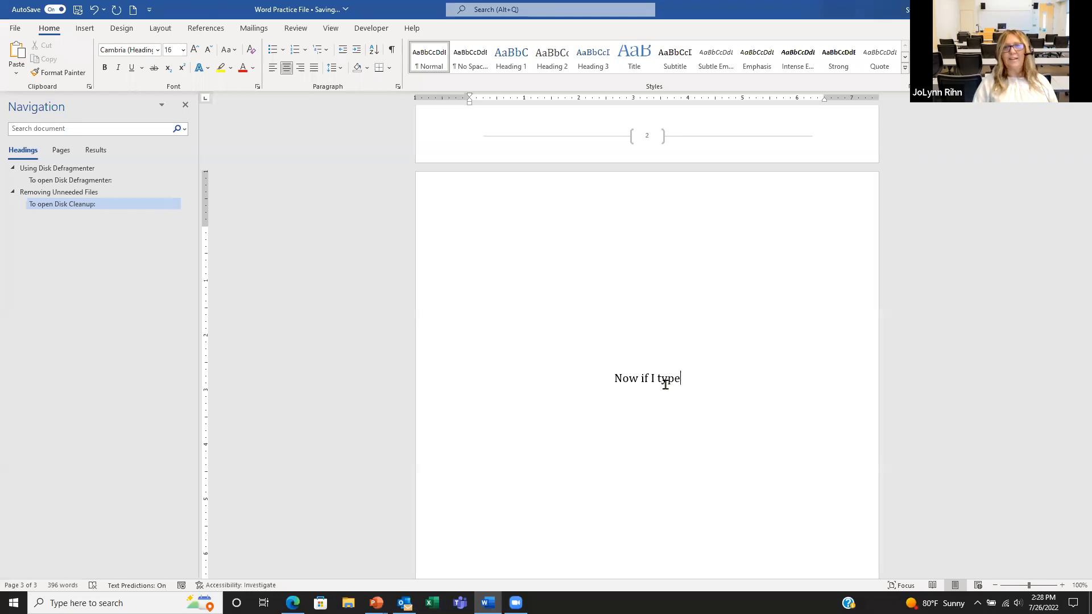
Step: Enter the left-aligned line "Now is the time for all good men to come the 1st 2nd 3rd" above the centred text
{"action": "left_click", "coordinate": [498, 266]}
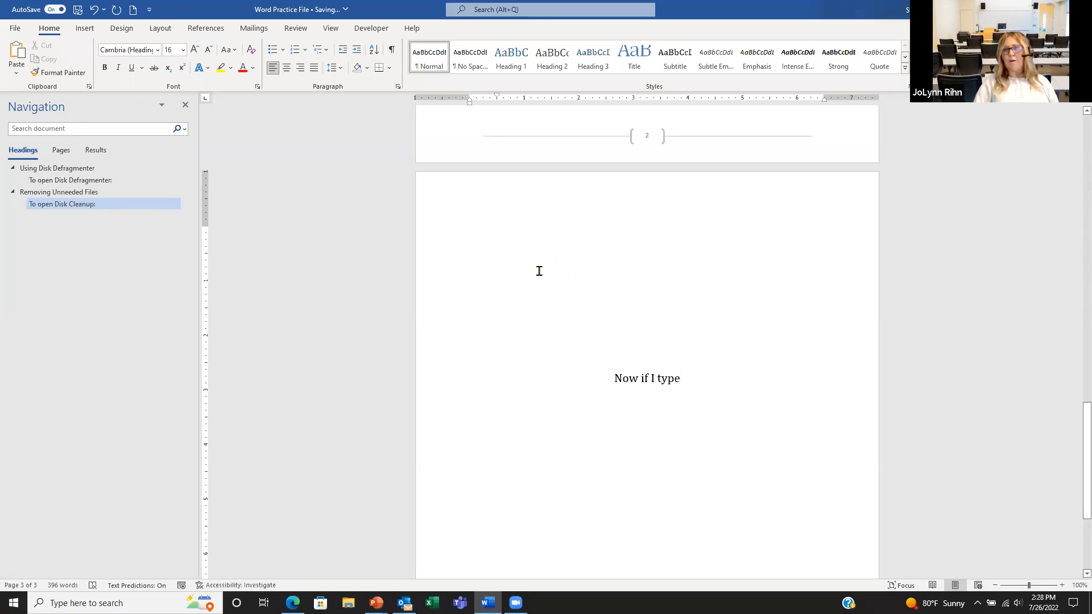
{"action": "double_click", "coordinate": [821, 281]}
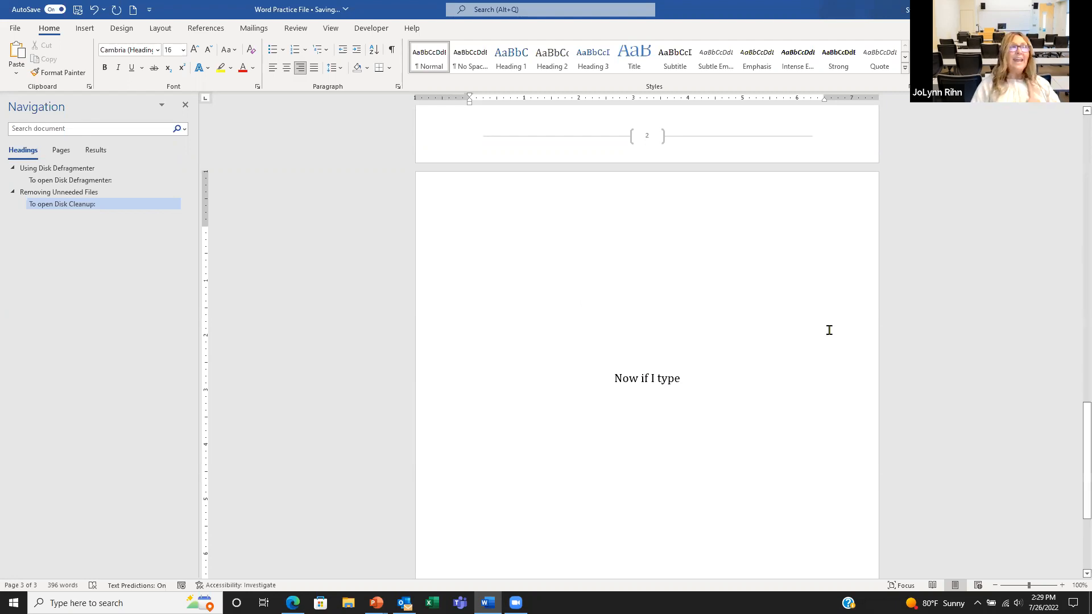
{"action": "double_click", "coordinate": [469, 259]}
{"action": "left_click", "coordinate": [532, 271]}
{"action": "type", "text": "Now is"}
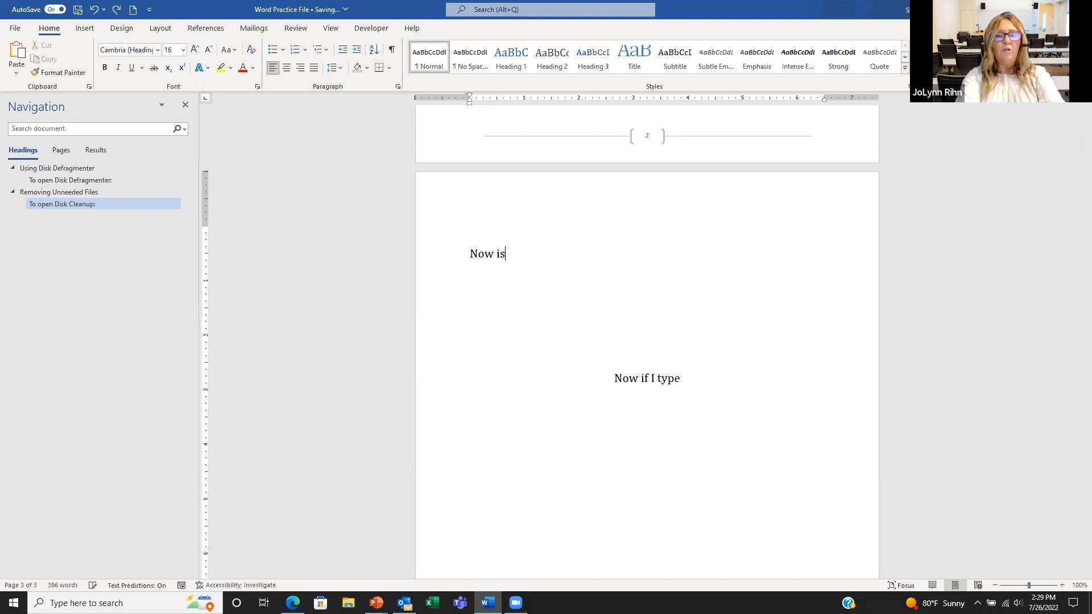
{"action": "type", "text": " the time for all"}
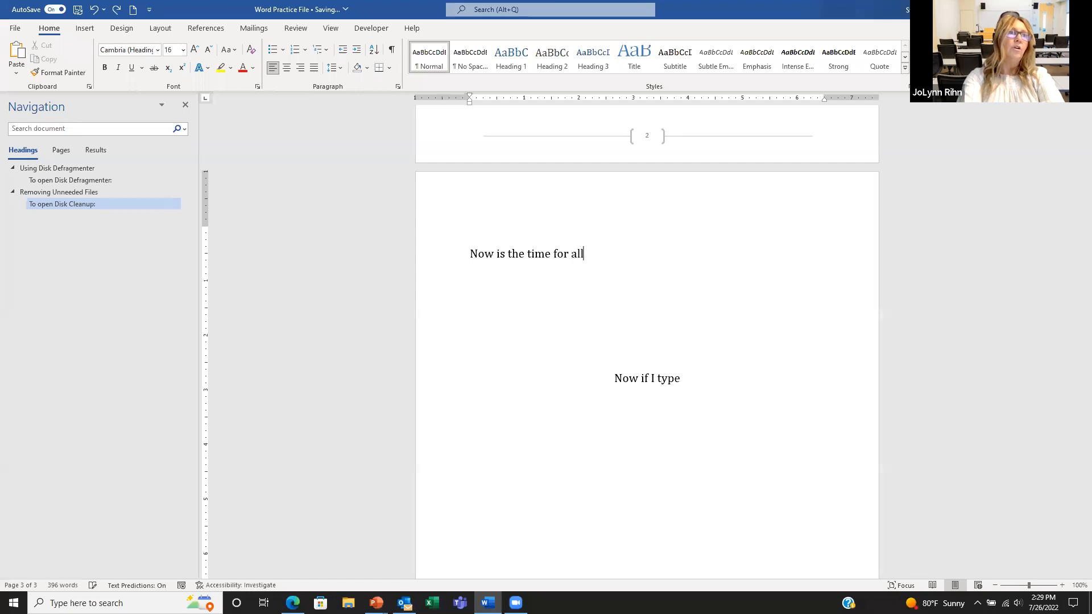
{"action": "type", "text": " good men t"}
{"action": "key", "text": "BackSpace"}
{"action": "type", "text": "to come the"}
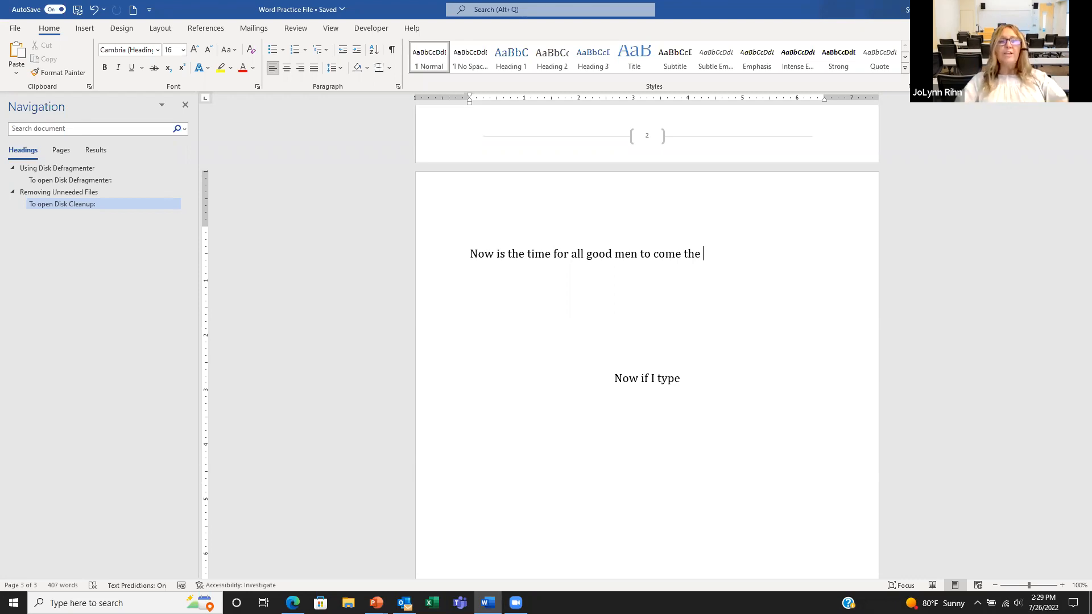
{"action": "type", "text": "1st"}
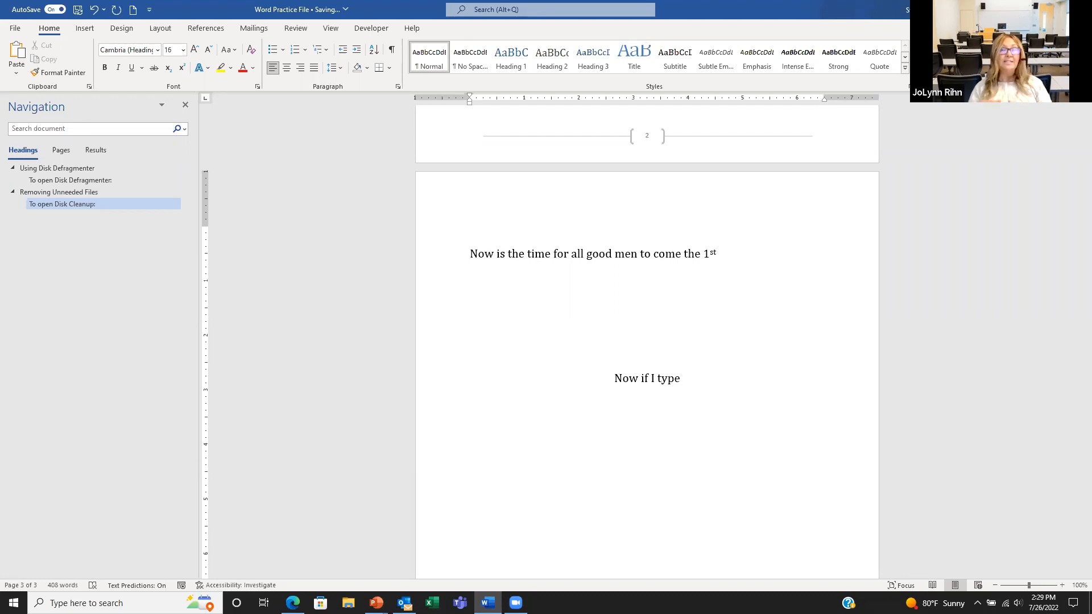
{"action": "type", "text": "2"}
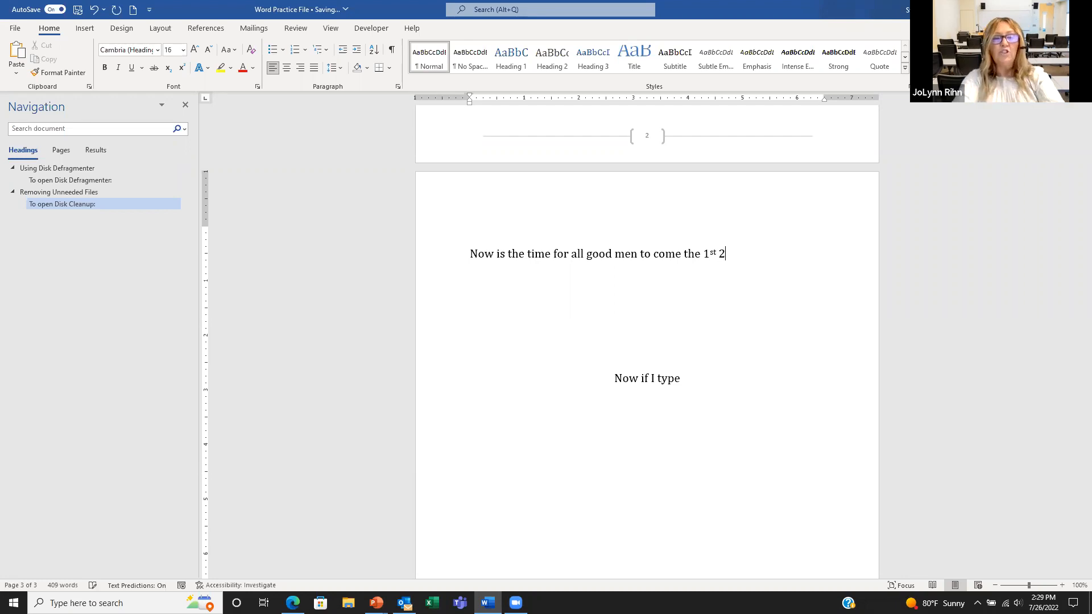
{"action": "type", "text": "nd 3rd"}
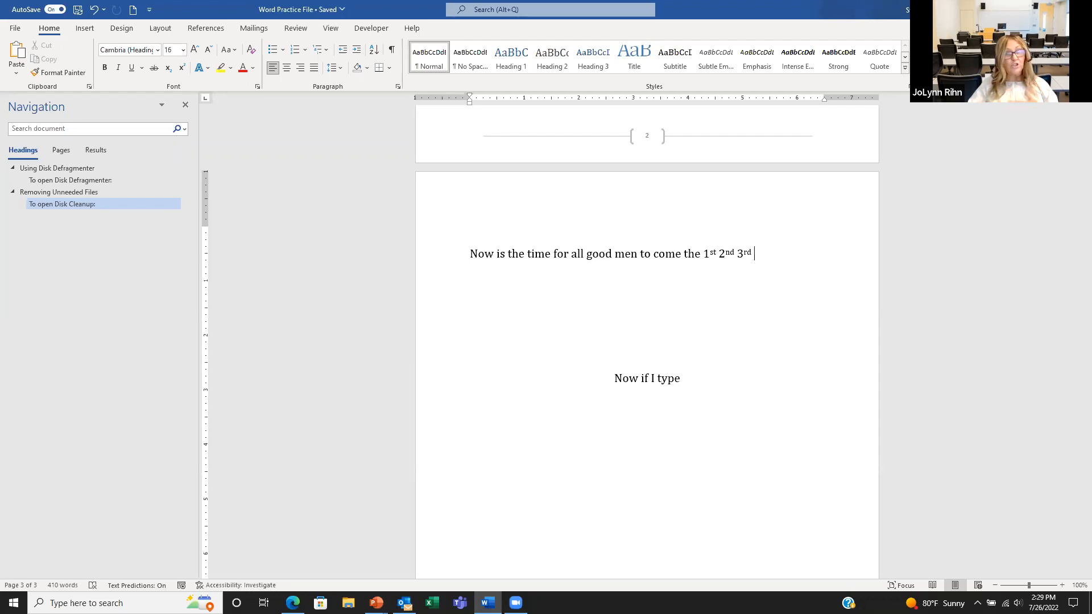
Step: Open the print settings and preview for the document
{"action": "left_click", "coordinate": [15, 28]}
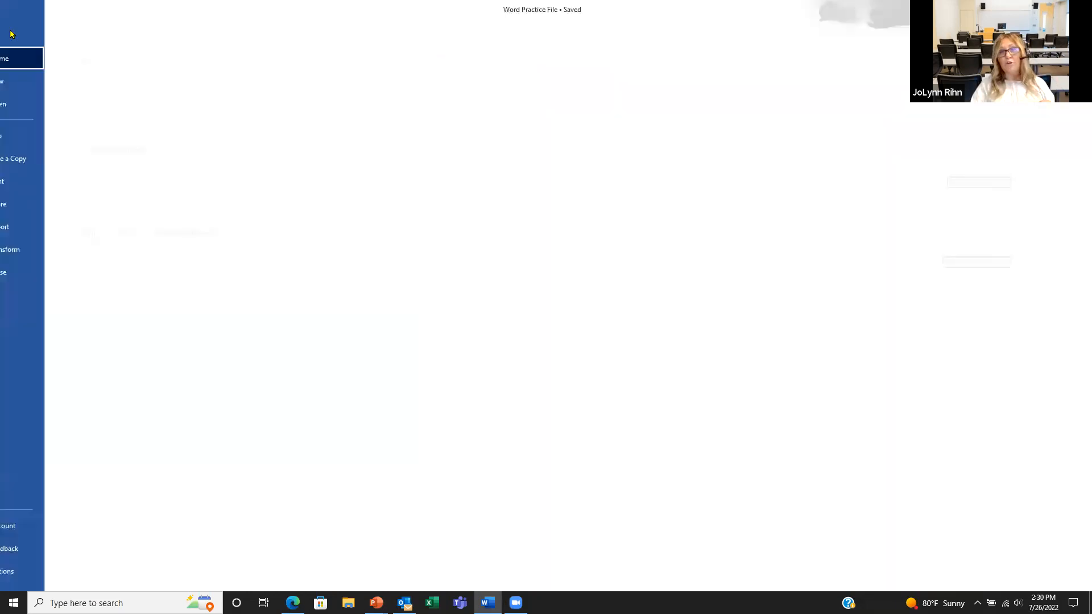
{"action": "left_click", "coordinate": [29, 181]}
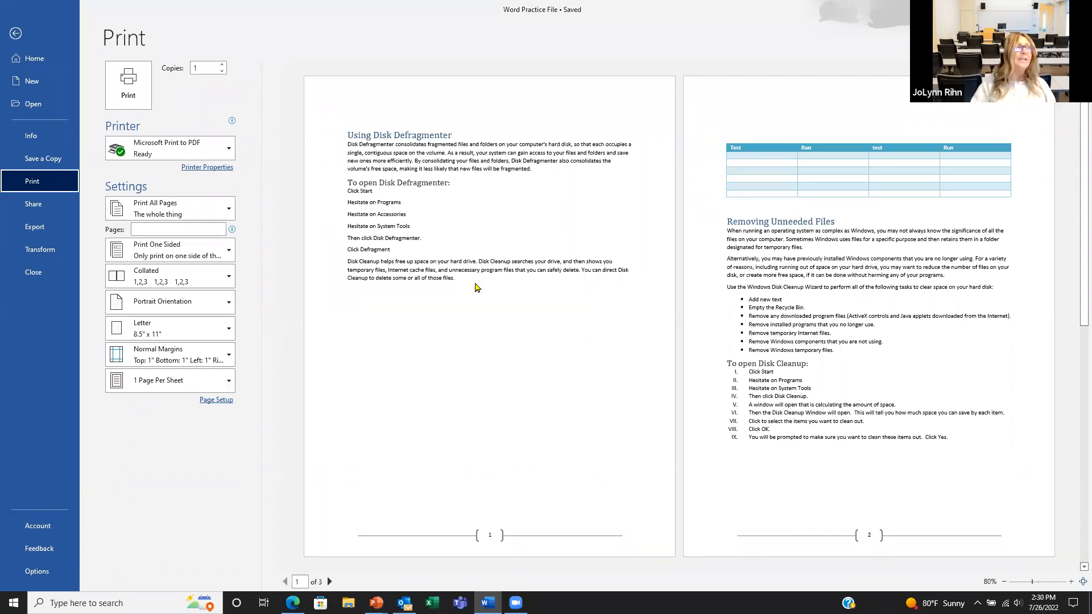
Step: Export the document as a PDF named "Word Practice File" and return from the opened PDF to the Word document
{"action": "left_click", "coordinate": [32, 227]}
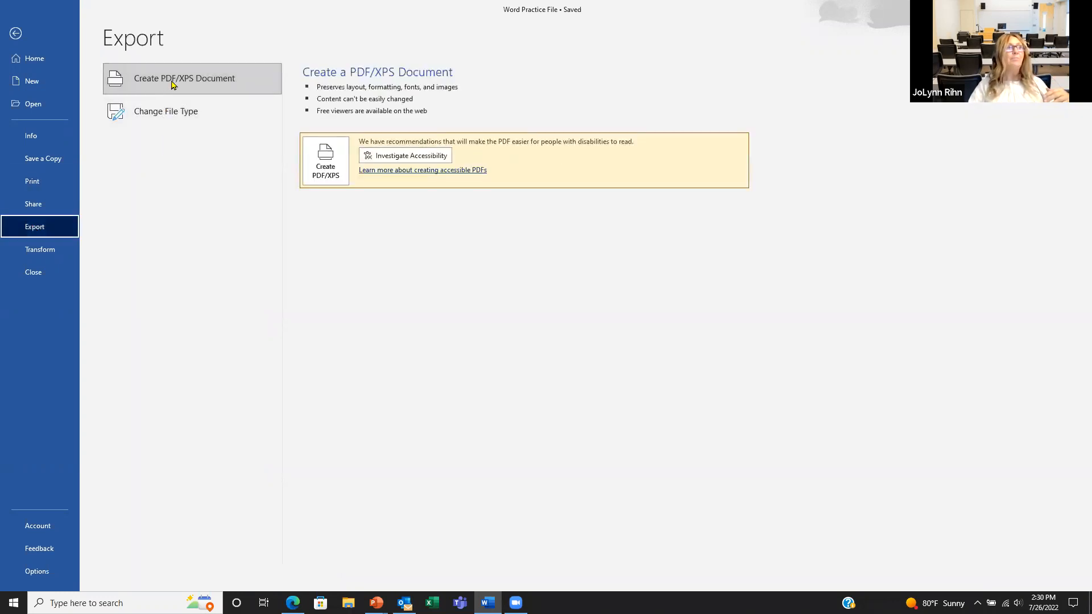
{"action": "left_click", "coordinate": [322, 179]}
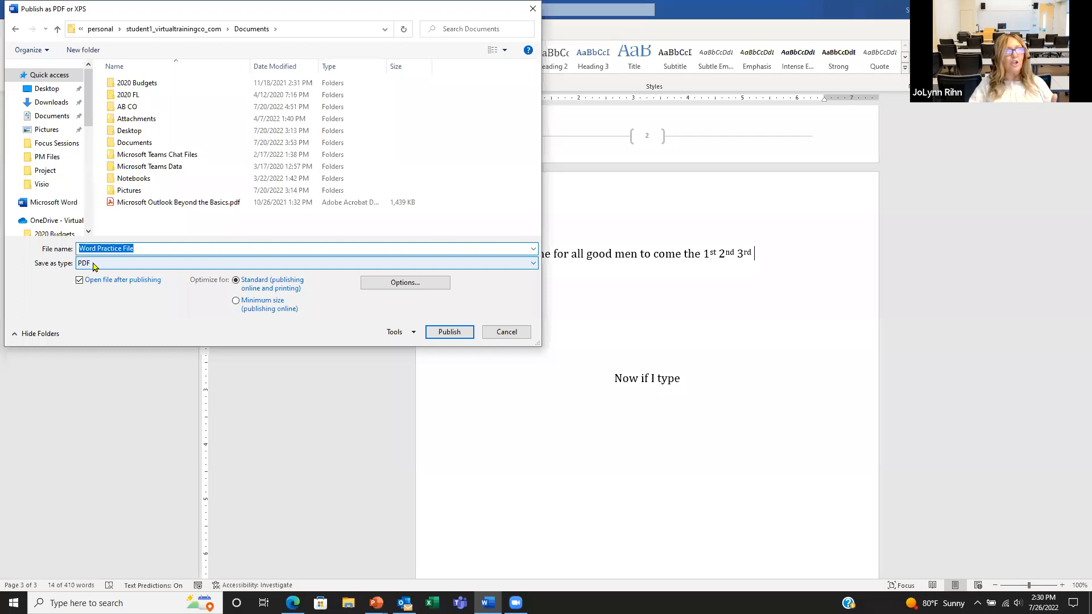
{"action": "left_click", "coordinate": [453, 340]}
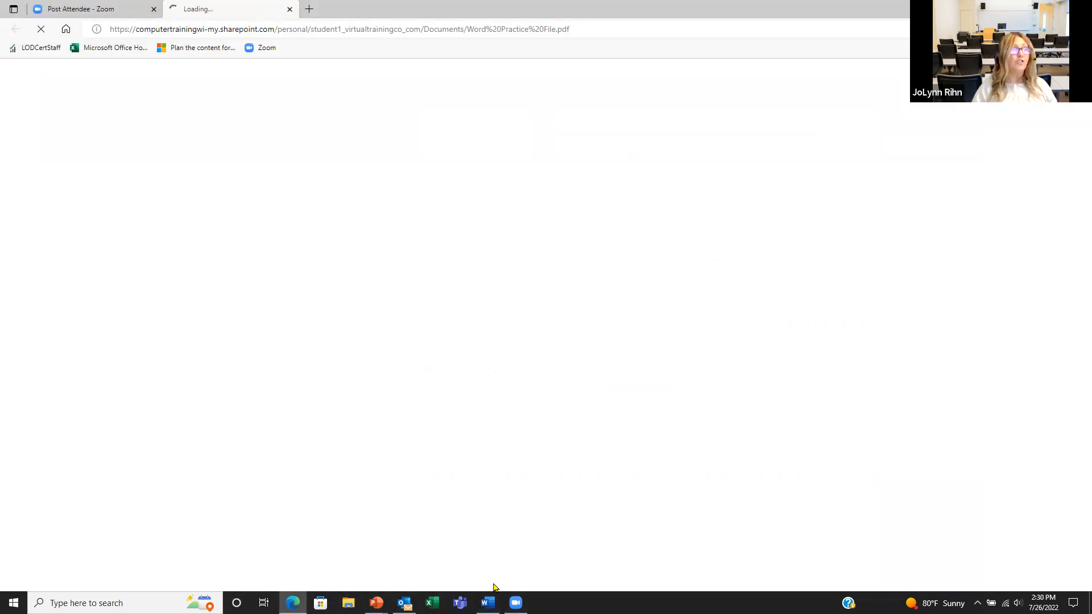
{"action": "left_click", "coordinate": [488, 602]}
Step: Look up the available synonyms for the word "good" in the first line of the last page without replacing it
{"action": "left_click", "coordinate": [647, 313]}
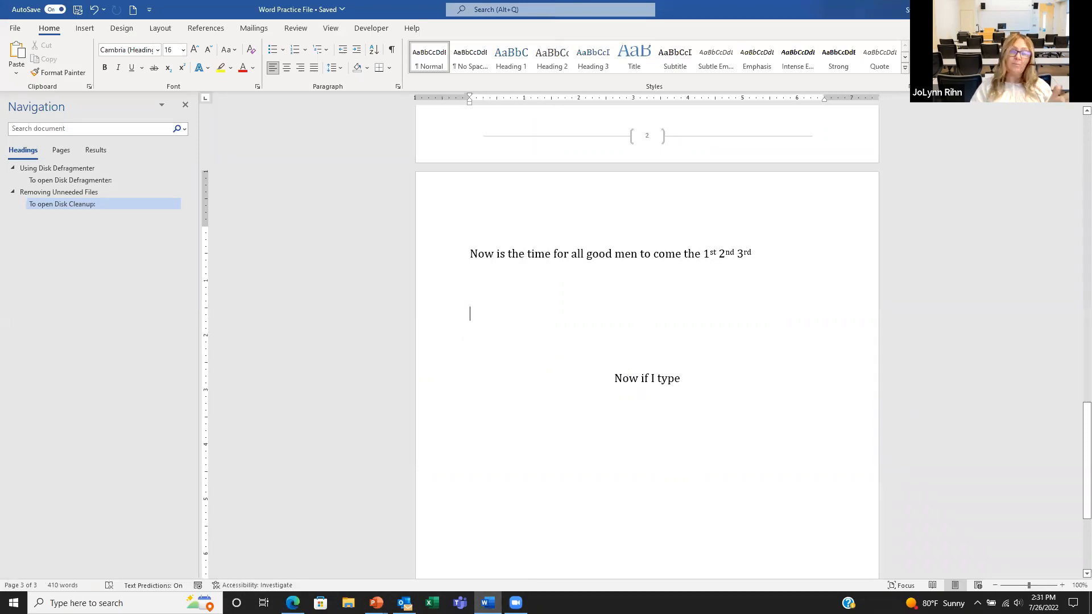
{"action": "left_click", "coordinate": [296, 27]}
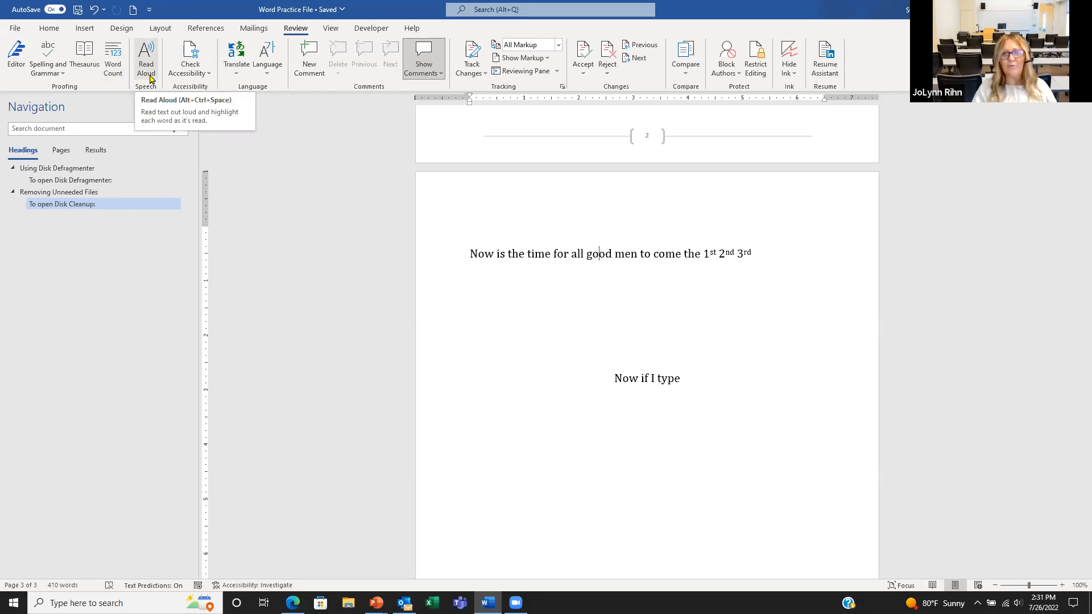
{"action": "right_click", "coordinate": [601, 254]}
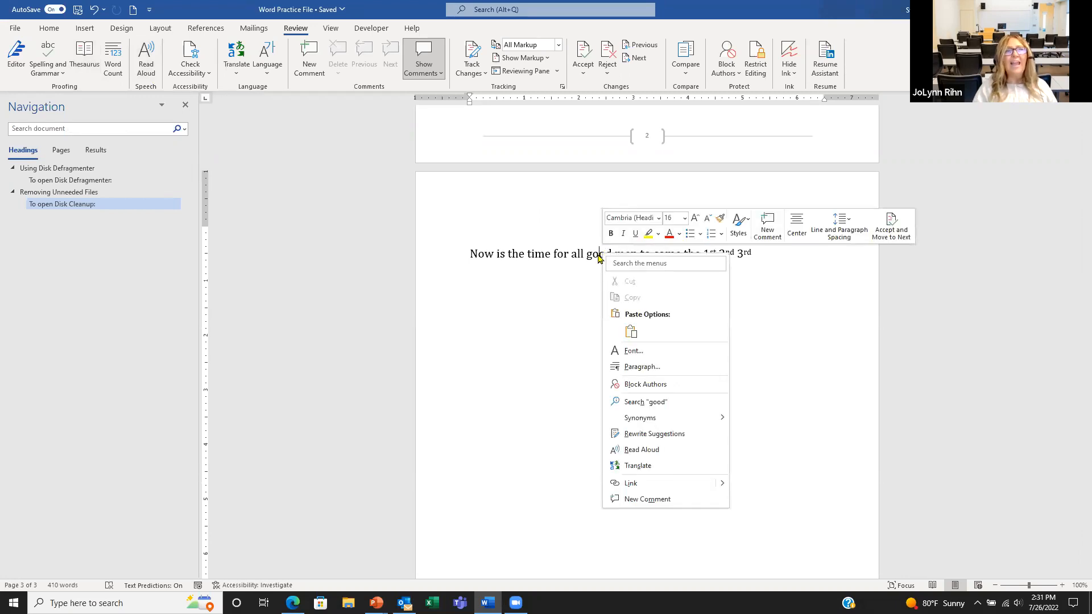
{"action": "mouse_move", "coordinate": [655, 421]}
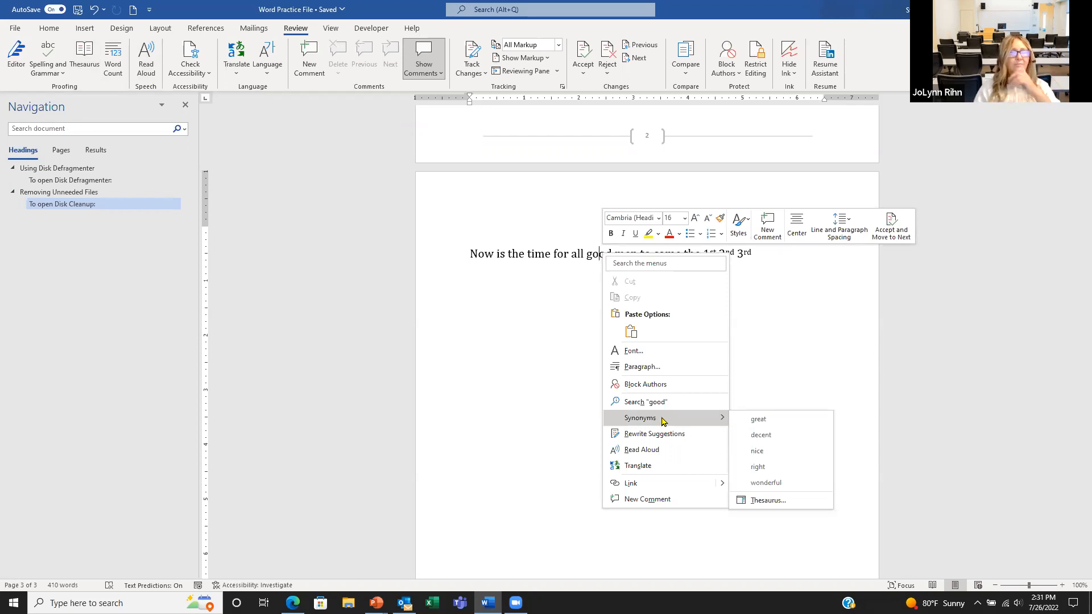
{"action": "left_click", "coordinate": [551, 312]}
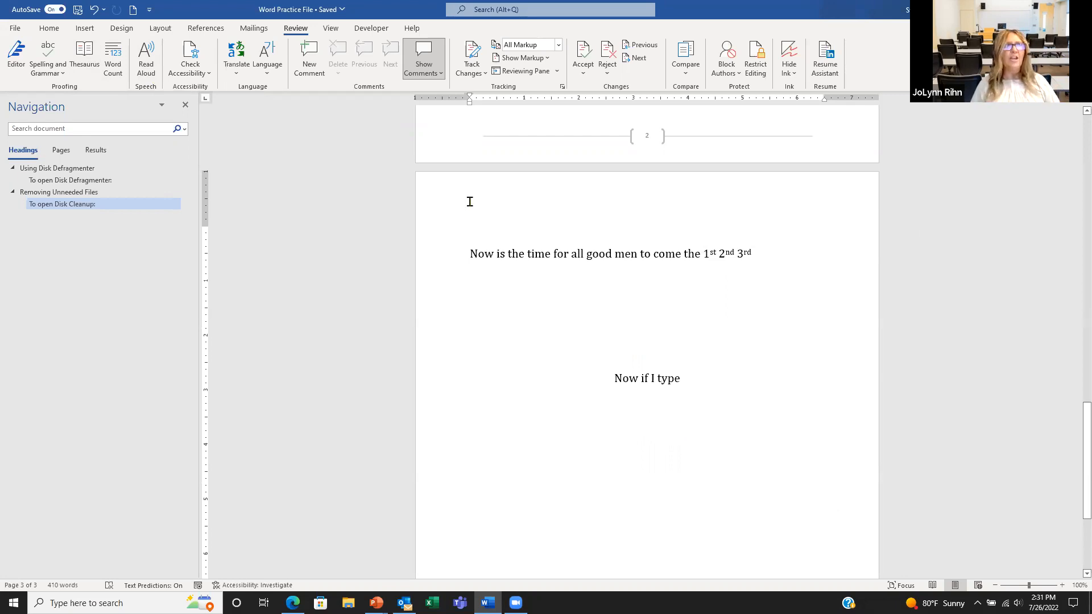
Step: Search Word's commands and help for "mail merge", review the suggestions and close the search
{"action": "left_click", "coordinate": [490, 9]}
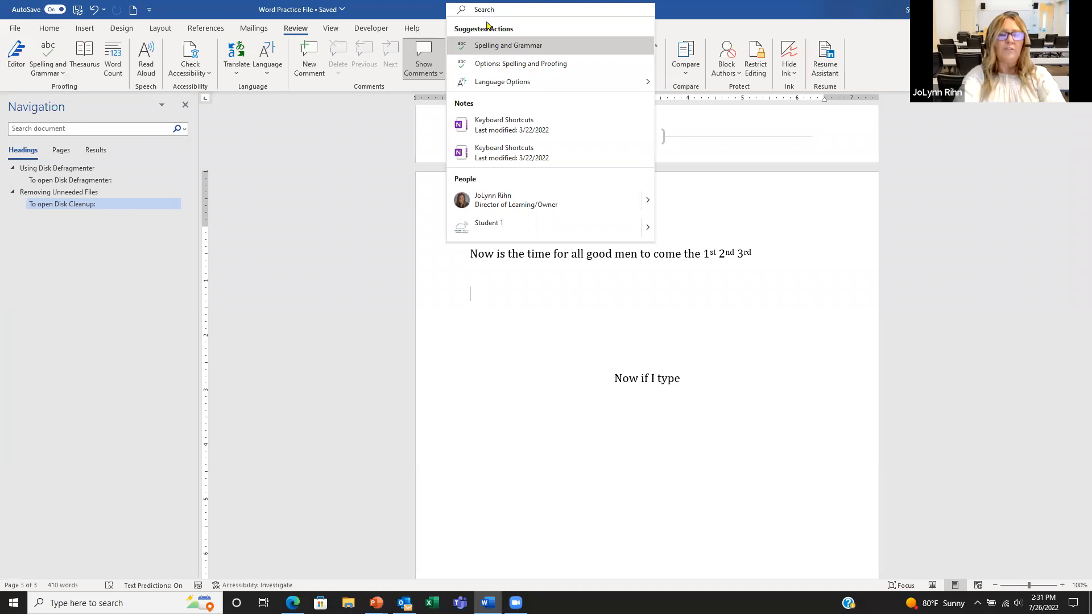
{"action": "type", "text": "mail merge"}
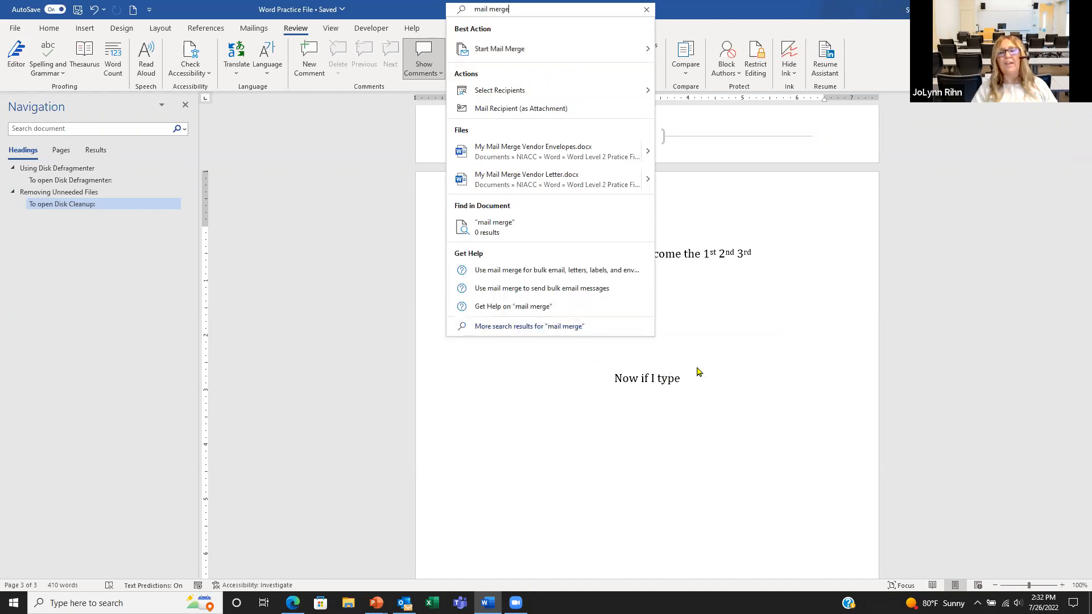
{"action": "key", "text": "Escape"}
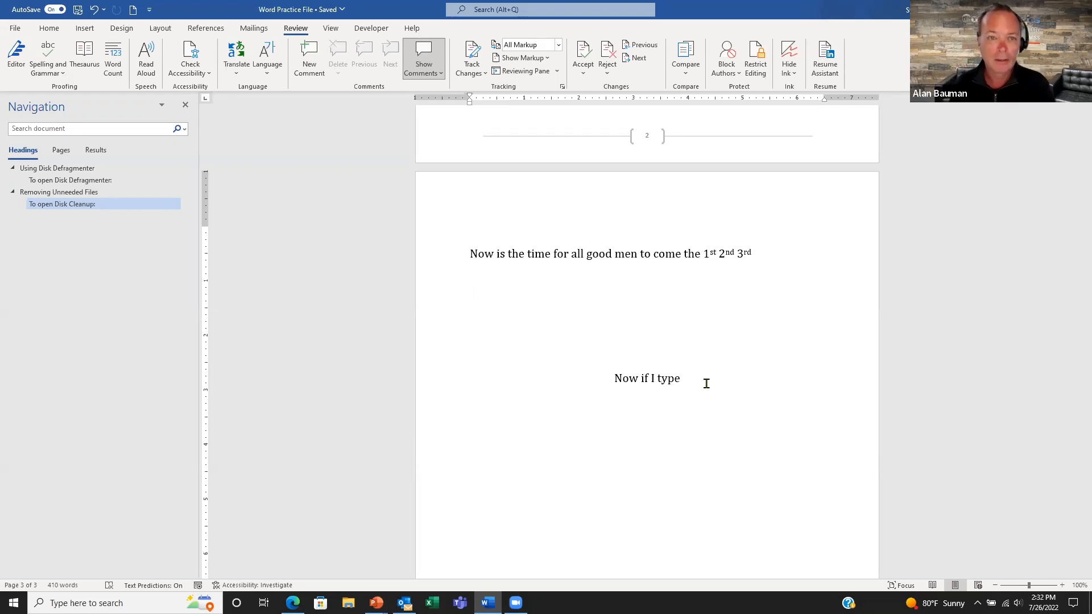
Step: Create a new document from the Report template in the Business template category
{"action": "left_click", "coordinate": [15, 28]}
{"action": "left_click", "coordinate": [34, 80]}
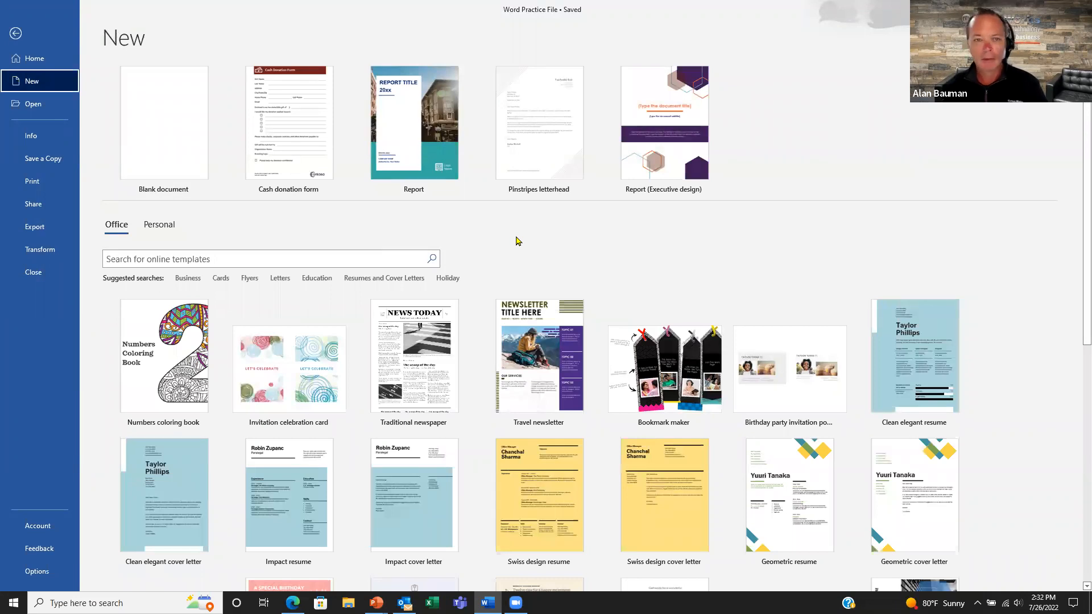
{"action": "left_click", "coordinate": [181, 279]}
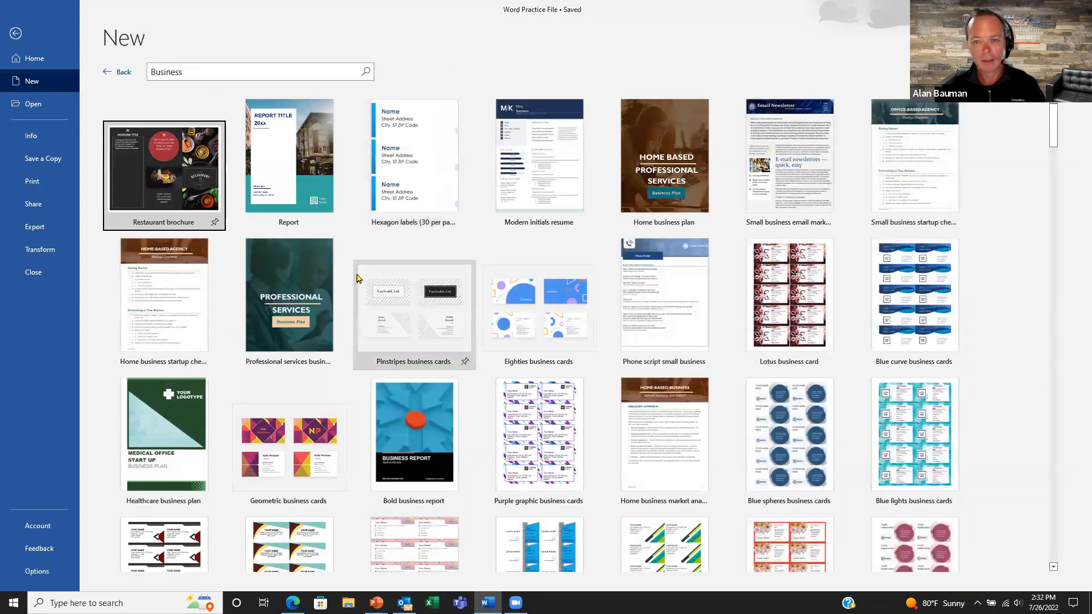
{"action": "left_click", "coordinate": [287, 188]}
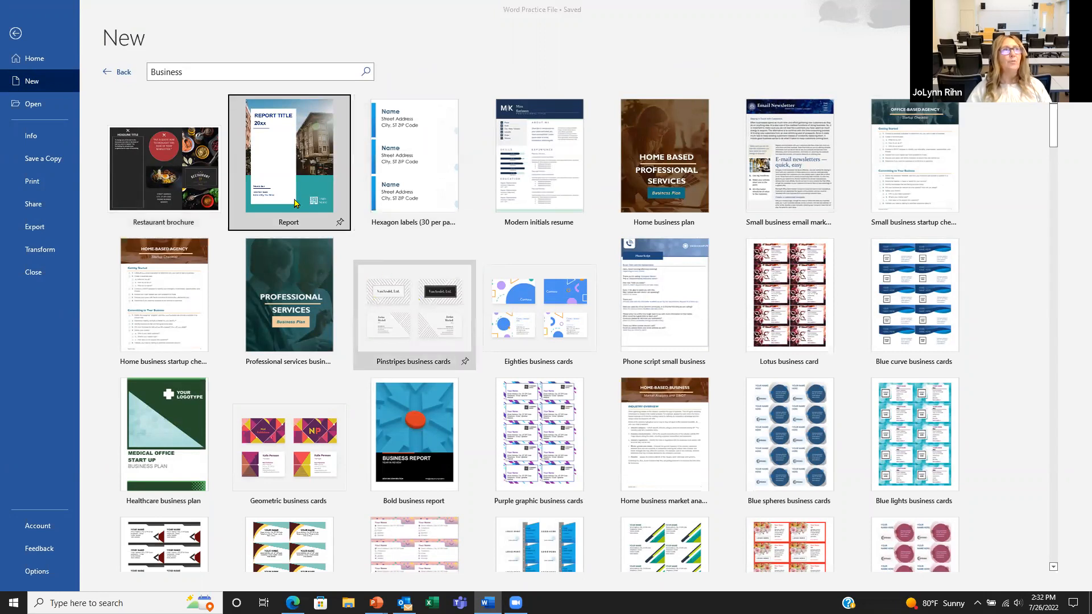
{"action": "left_click", "coordinate": [624, 348]}
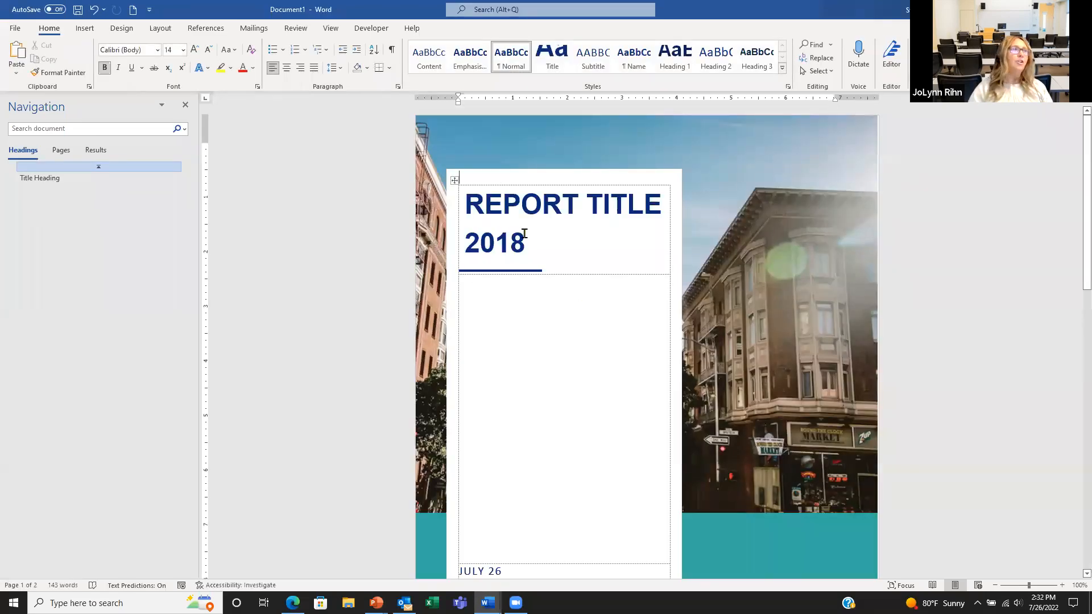
Step: Change the year in the cover title to 2022 and replace the word "REPORT" with "My"
{"action": "left_click_drag", "start_coordinate": [494, 242], "coordinate": [533, 252]}
{"action": "type", "text": "22"}
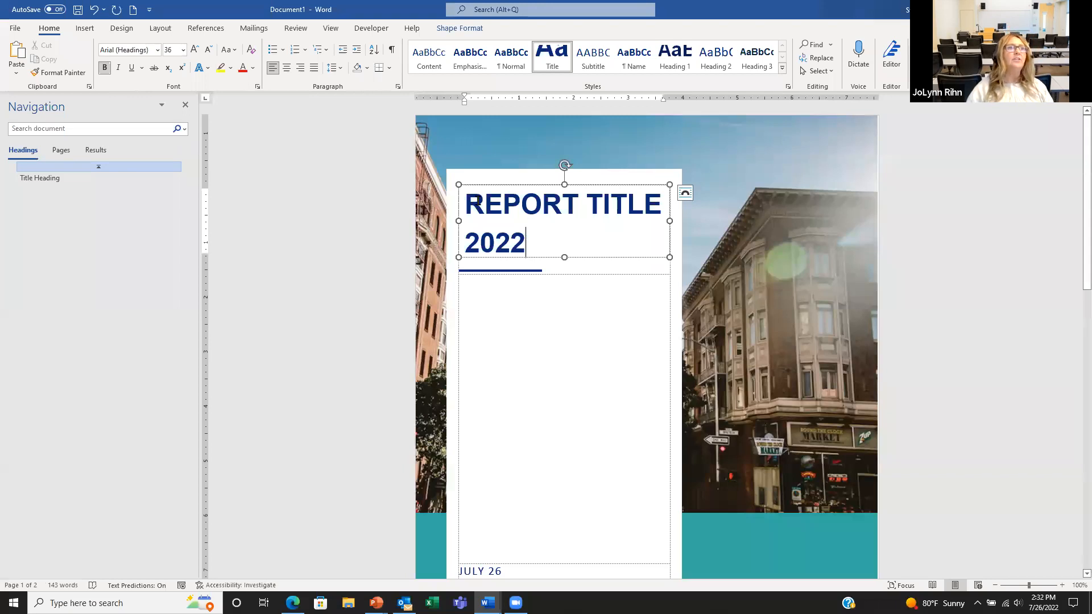
{"action": "double_click", "coordinate": [485, 203]}
{"action": "type", "text": "My"}
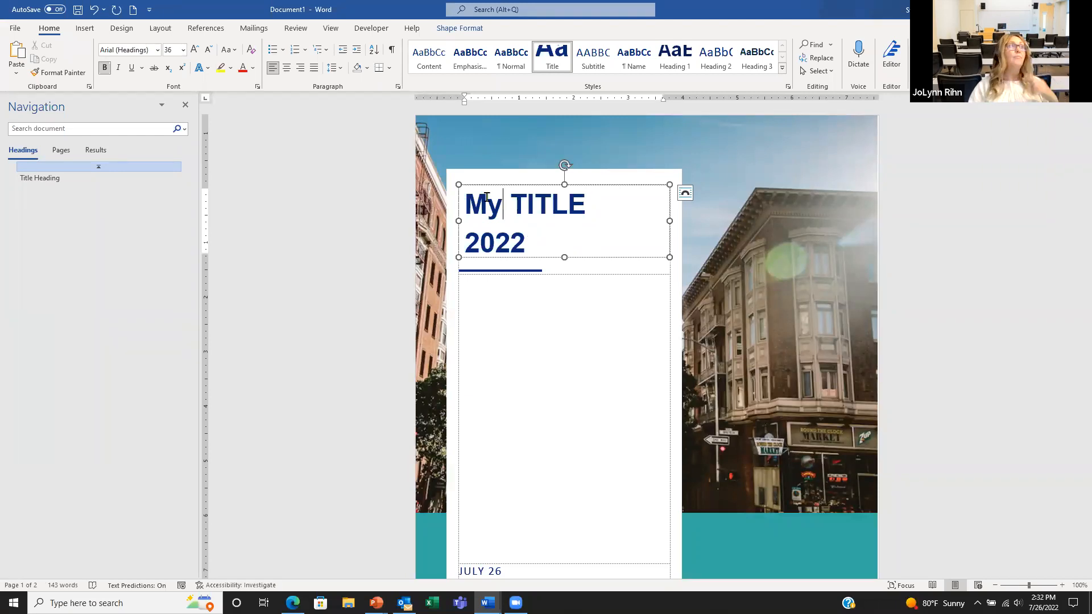
Step: Begin saving the report to a browsed location, with Word Template as the file type
{"action": "left_click", "coordinate": [15, 29]}
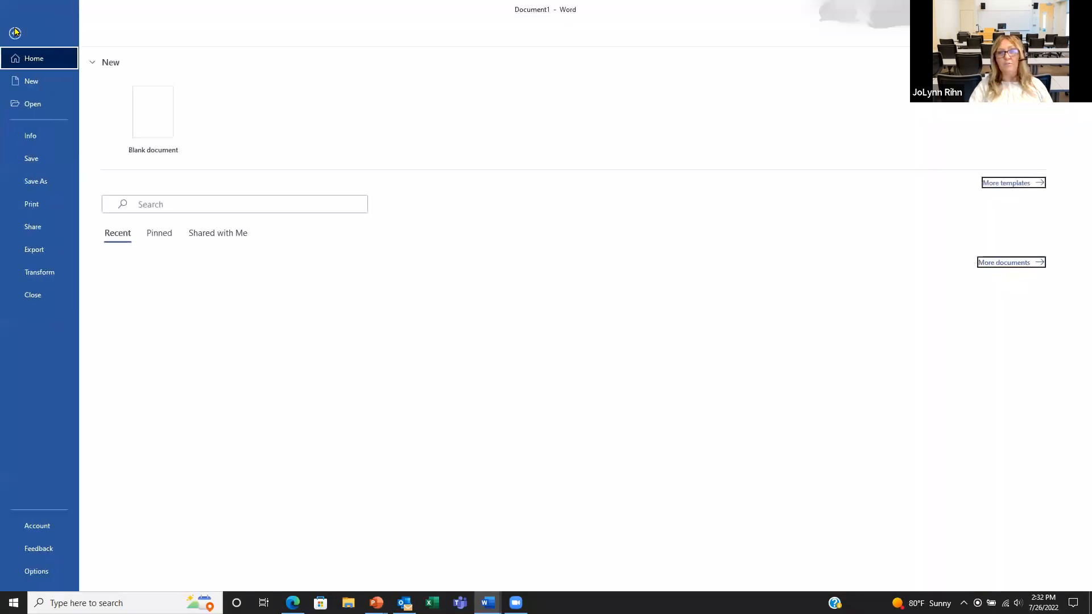
{"action": "left_click", "coordinate": [22, 182]}
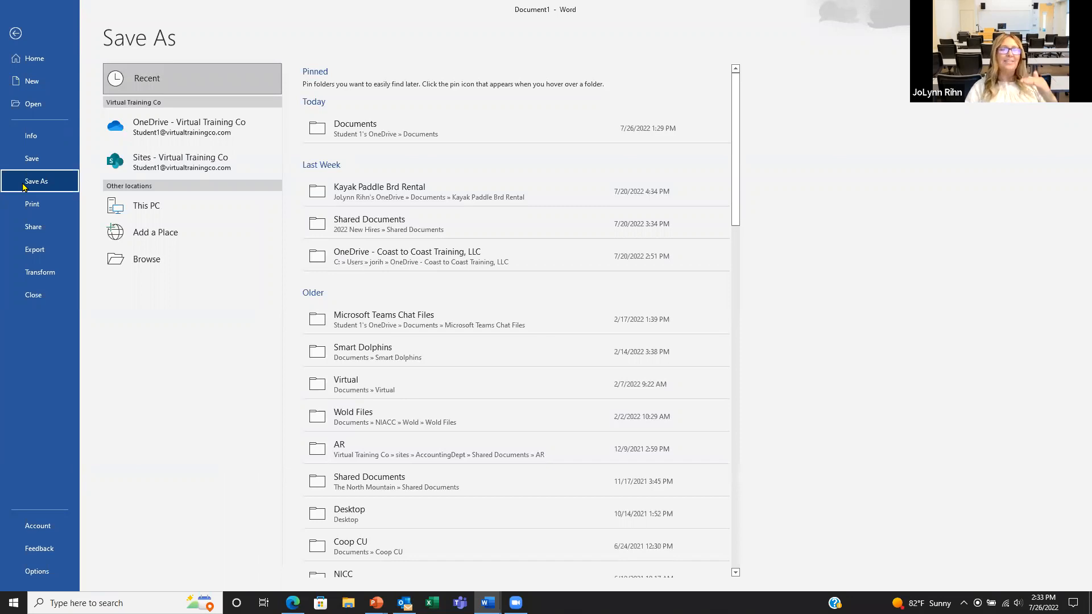
{"action": "left_click", "coordinate": [142, 259]}
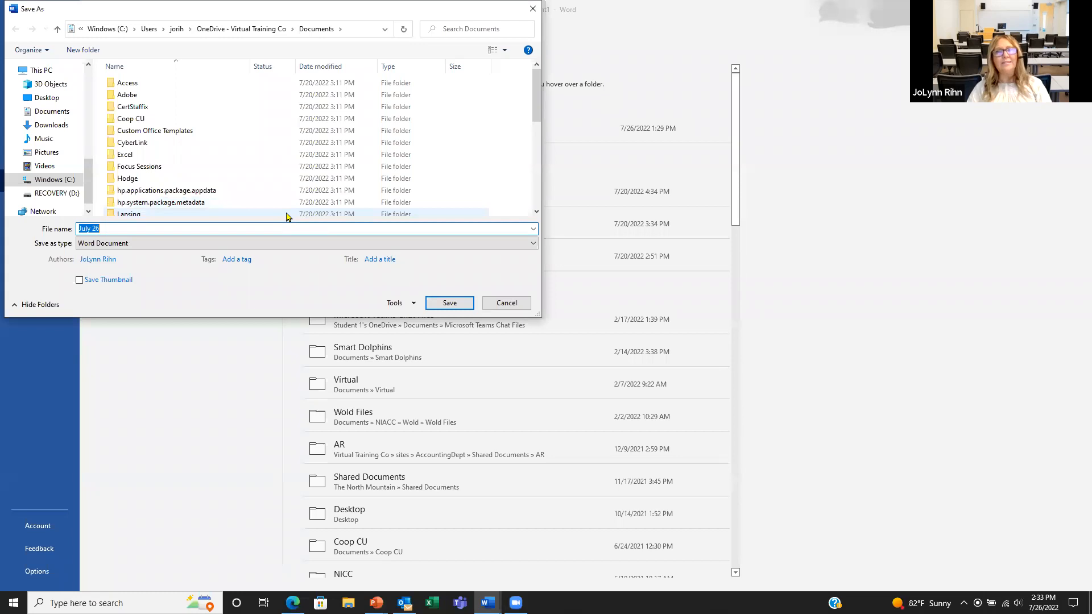
{"action": "left_click", "coordinate": [88, 244]}
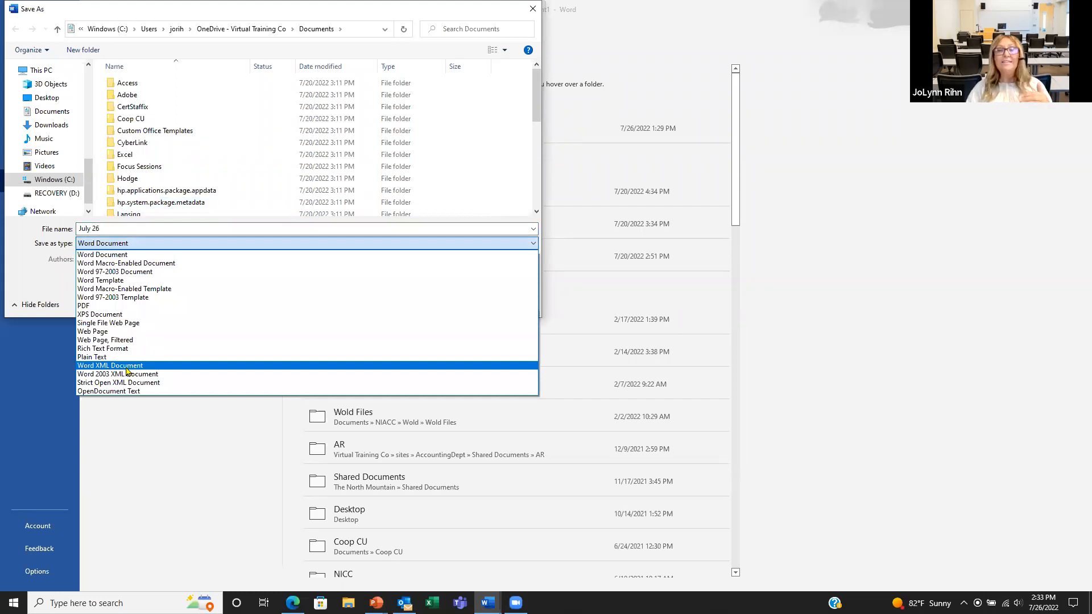
{"action": "left_click", "coordinate": [113, 281]}
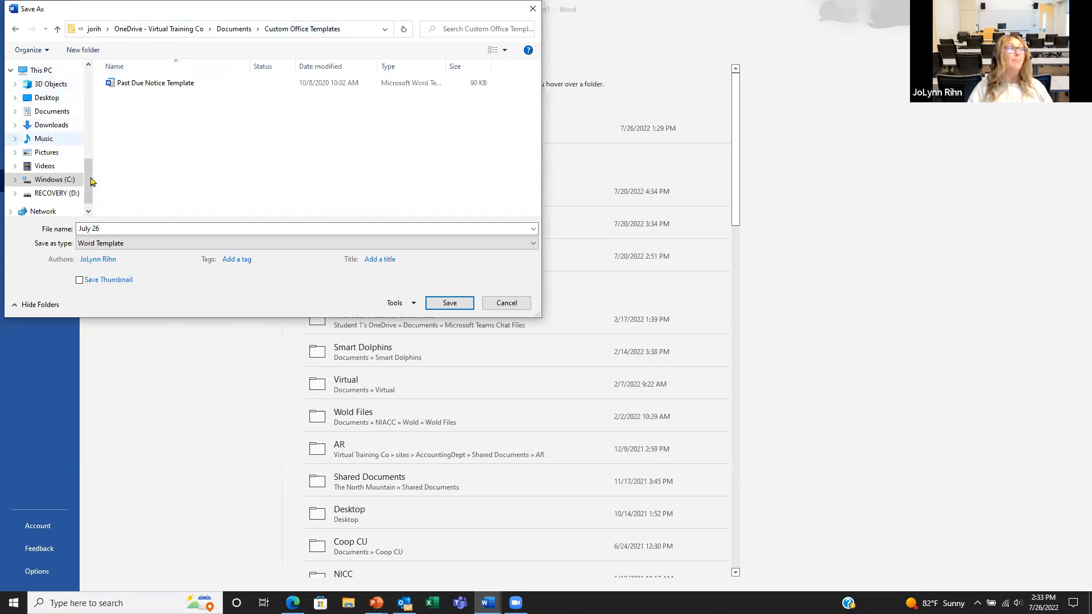
Step: Save the template in the OneDrive - Virtual Training Co folder under the name "Businessa Template"
{"action": "left_click_drag", "start_coordinate": [88, 199], "coordinate": [90, 128]}
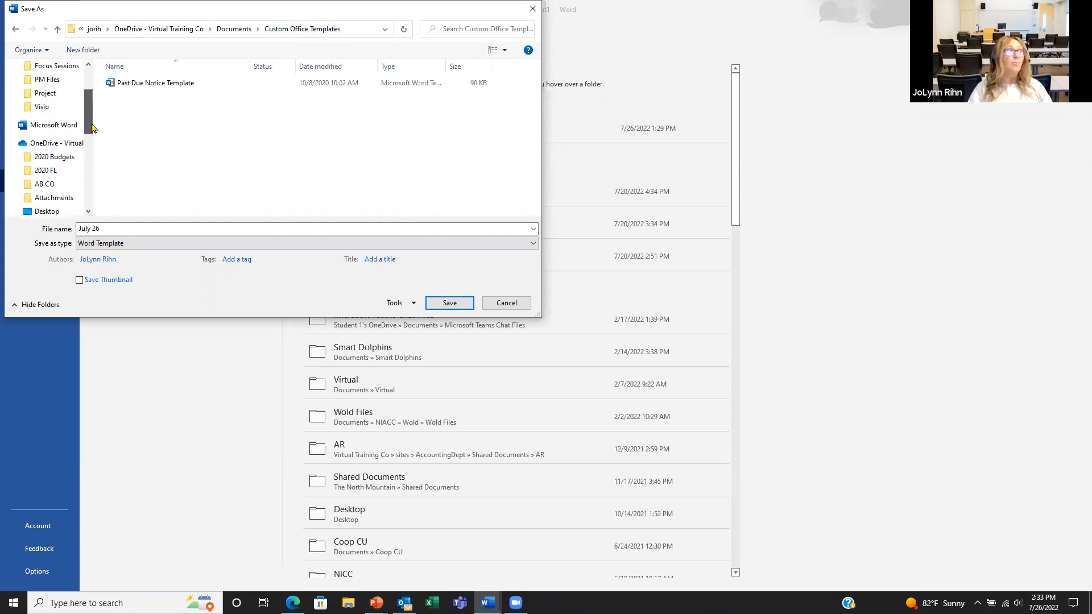
{"action": "left_click", "coordinate": [43, 146]}
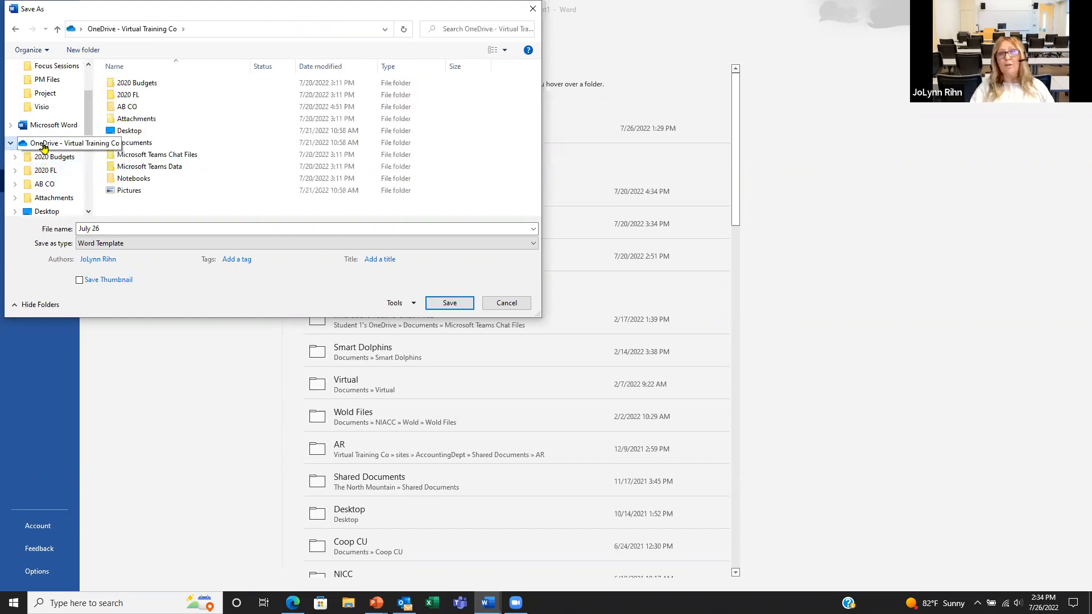
{"action": "left_click", "coordinate": [113, 229]}
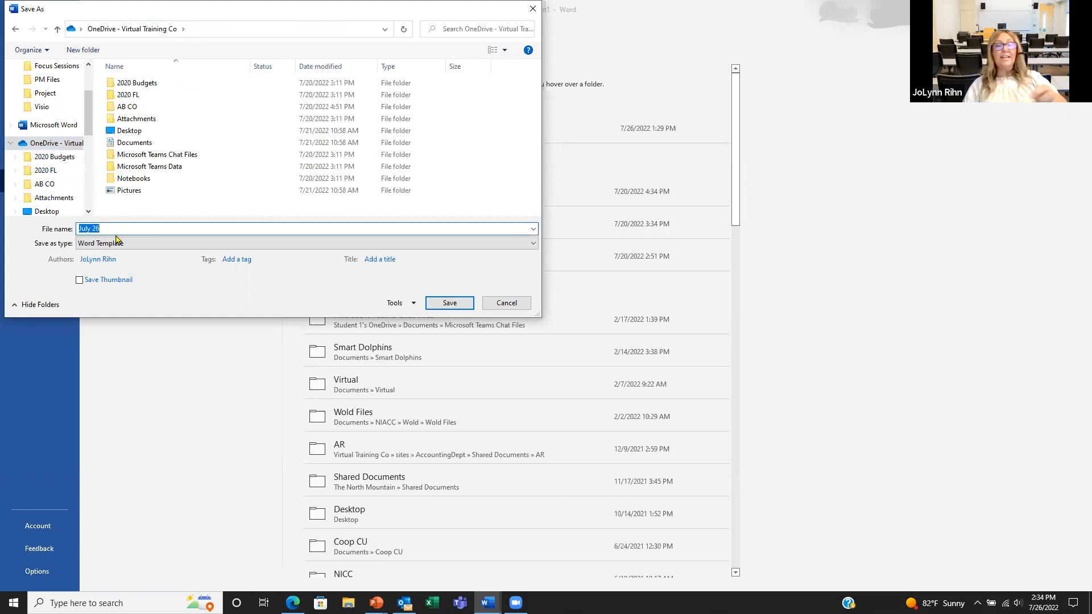
{"action": "type", "text": "Bus"}
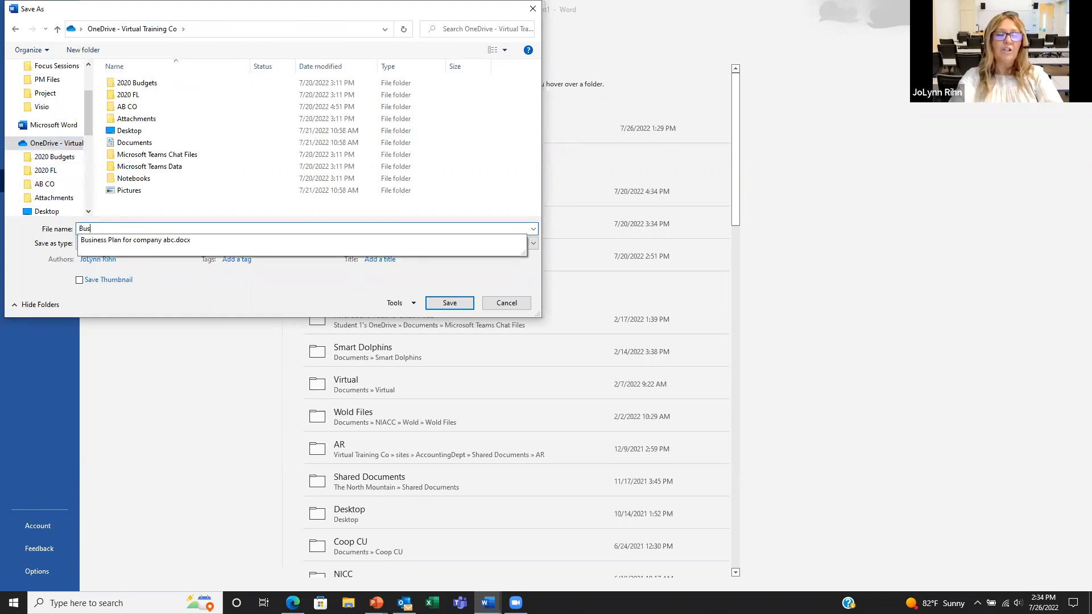
{"action": "type", "text": "inessa Template"}
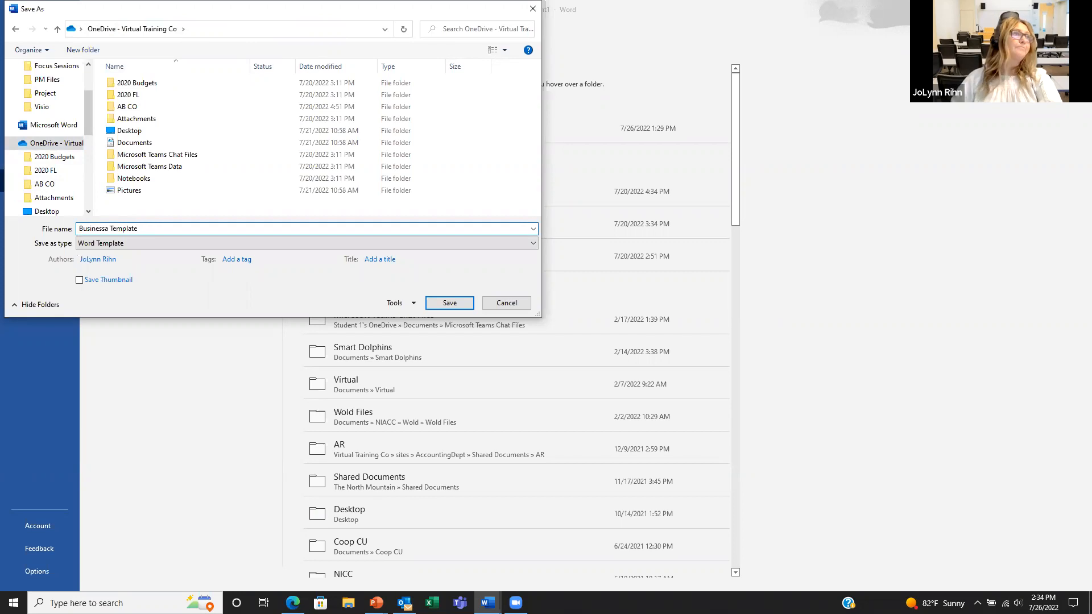
{"action": "left_click", "coordinate": [454, 308]}
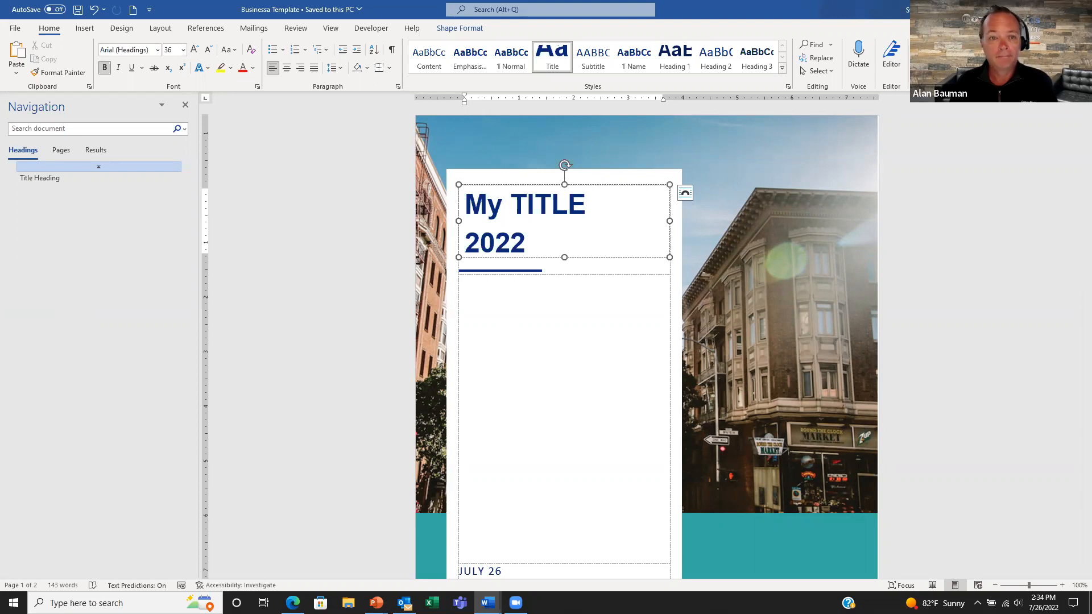
Step: Switch to the PowerPoint presentation, start the slide show and advance to the "Thank you!" slide with future training topics
{"action": "key", "text": "alt+Tab"}
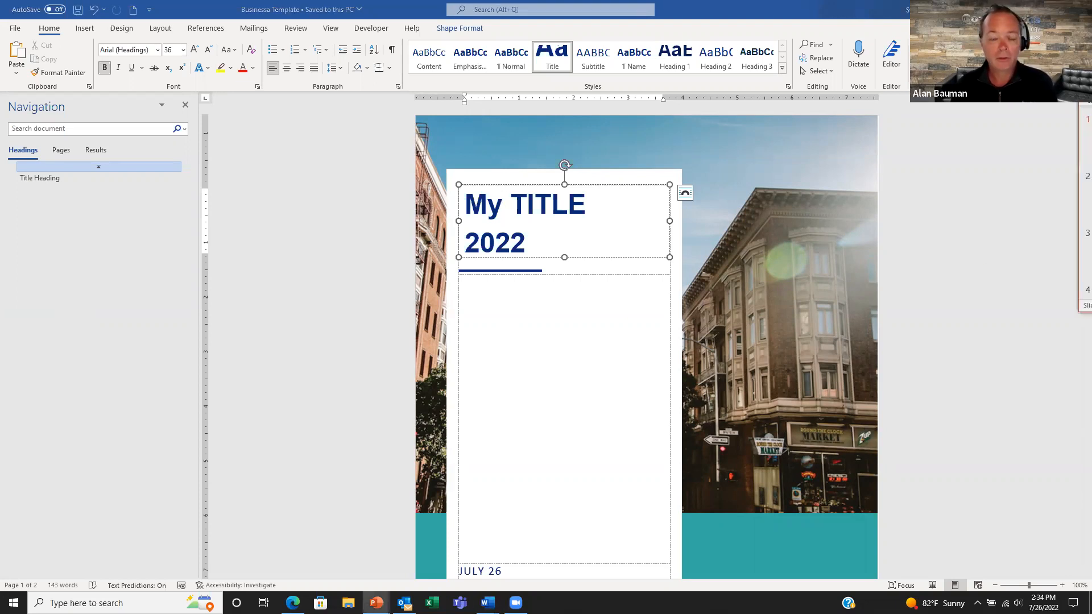
{"action": "key", "text": "F5"}
{"action": "key", "text": "Right"}
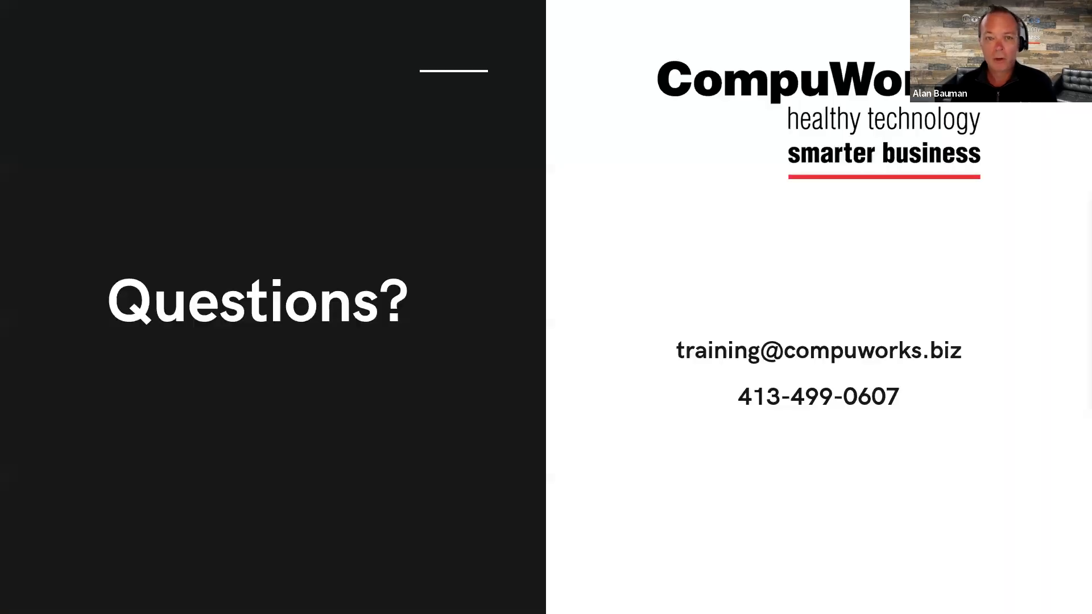
{"action": "key", "text": "Right"}
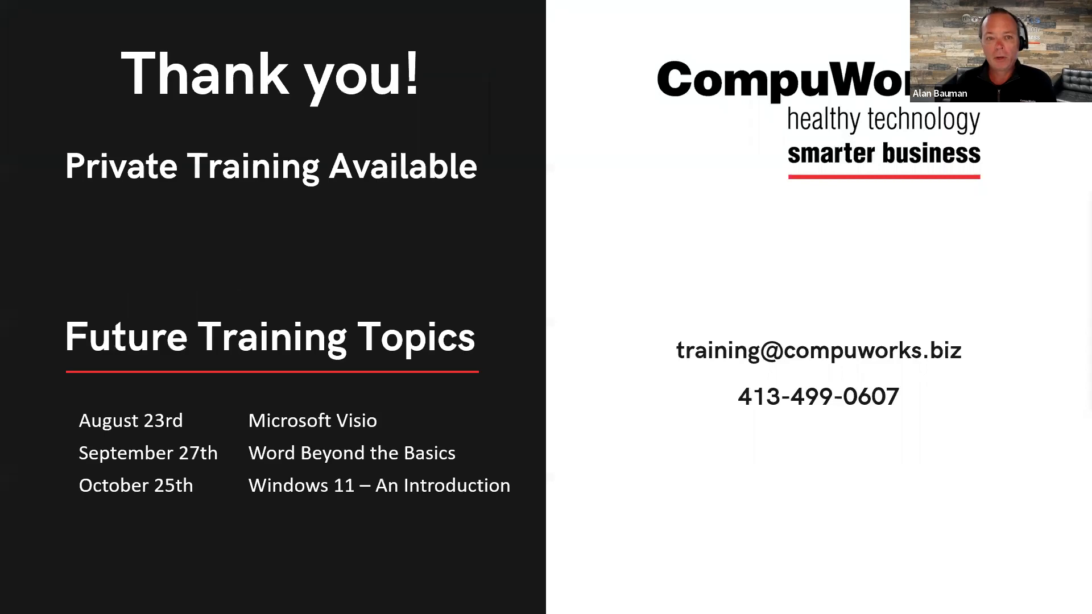